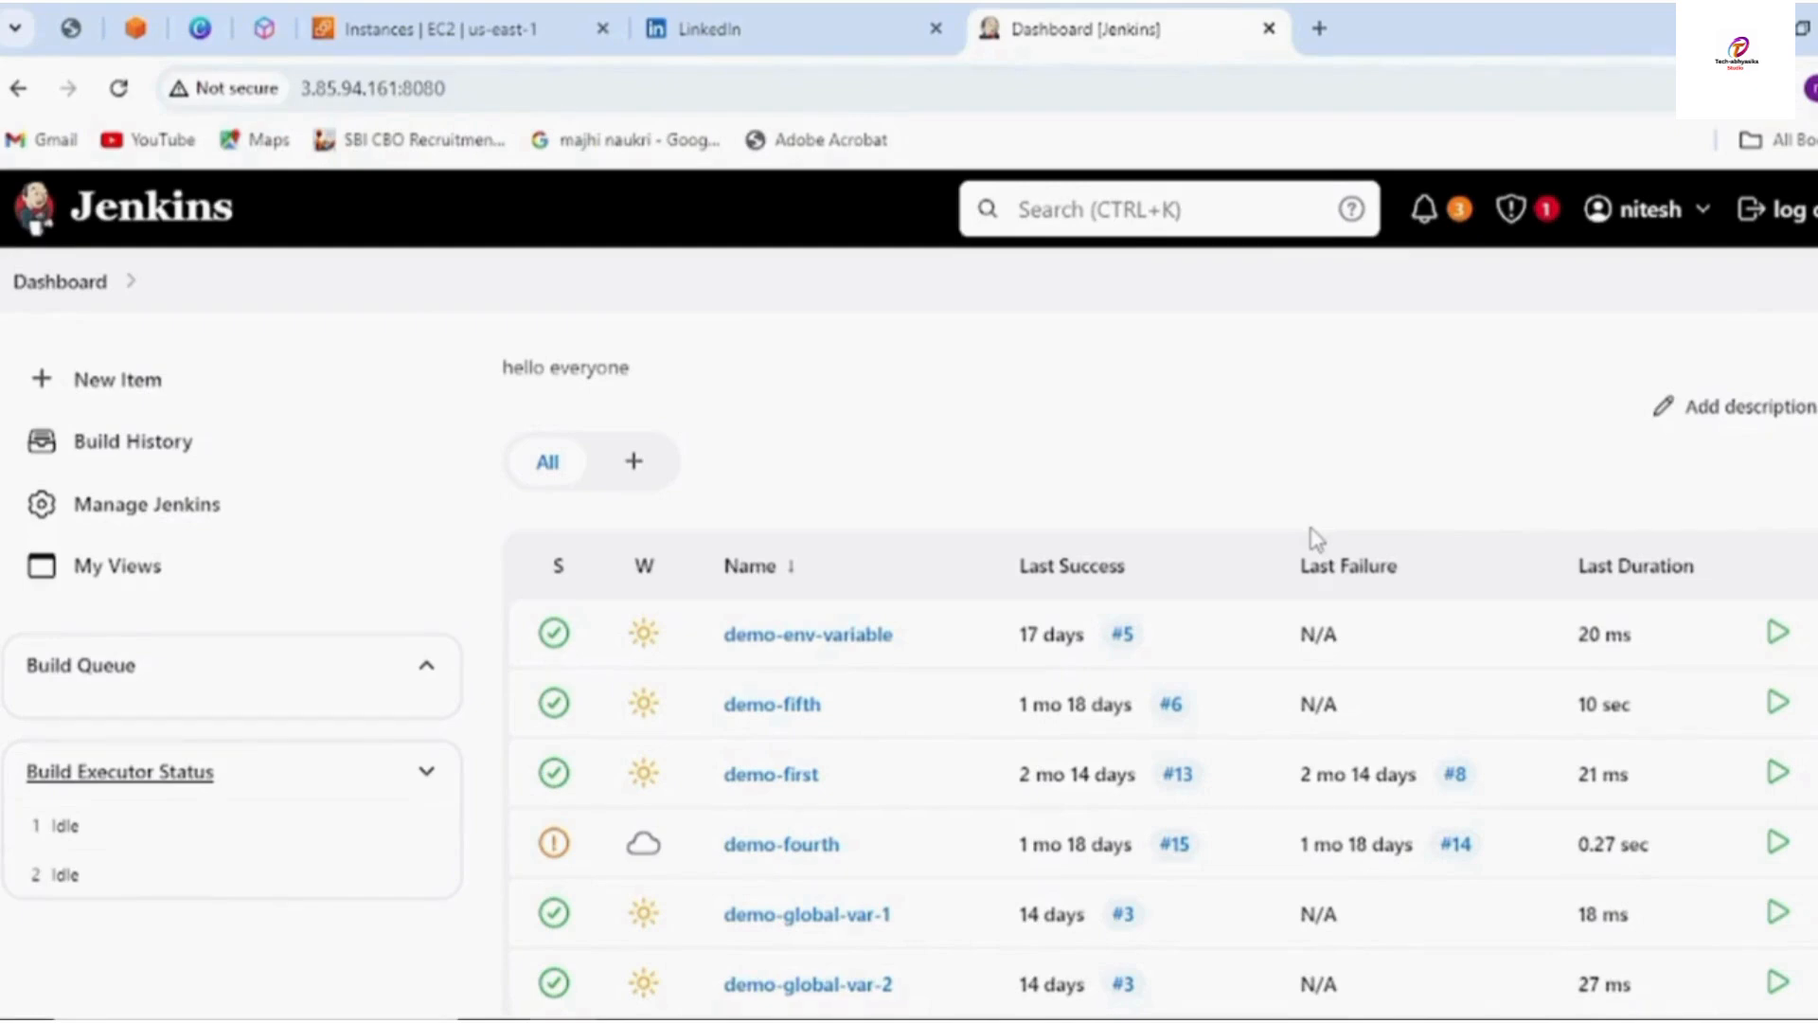
Open the Configure page of demo-parameter-job from its dropdown on the dashboard
scroll(883, 784, "down", 5)
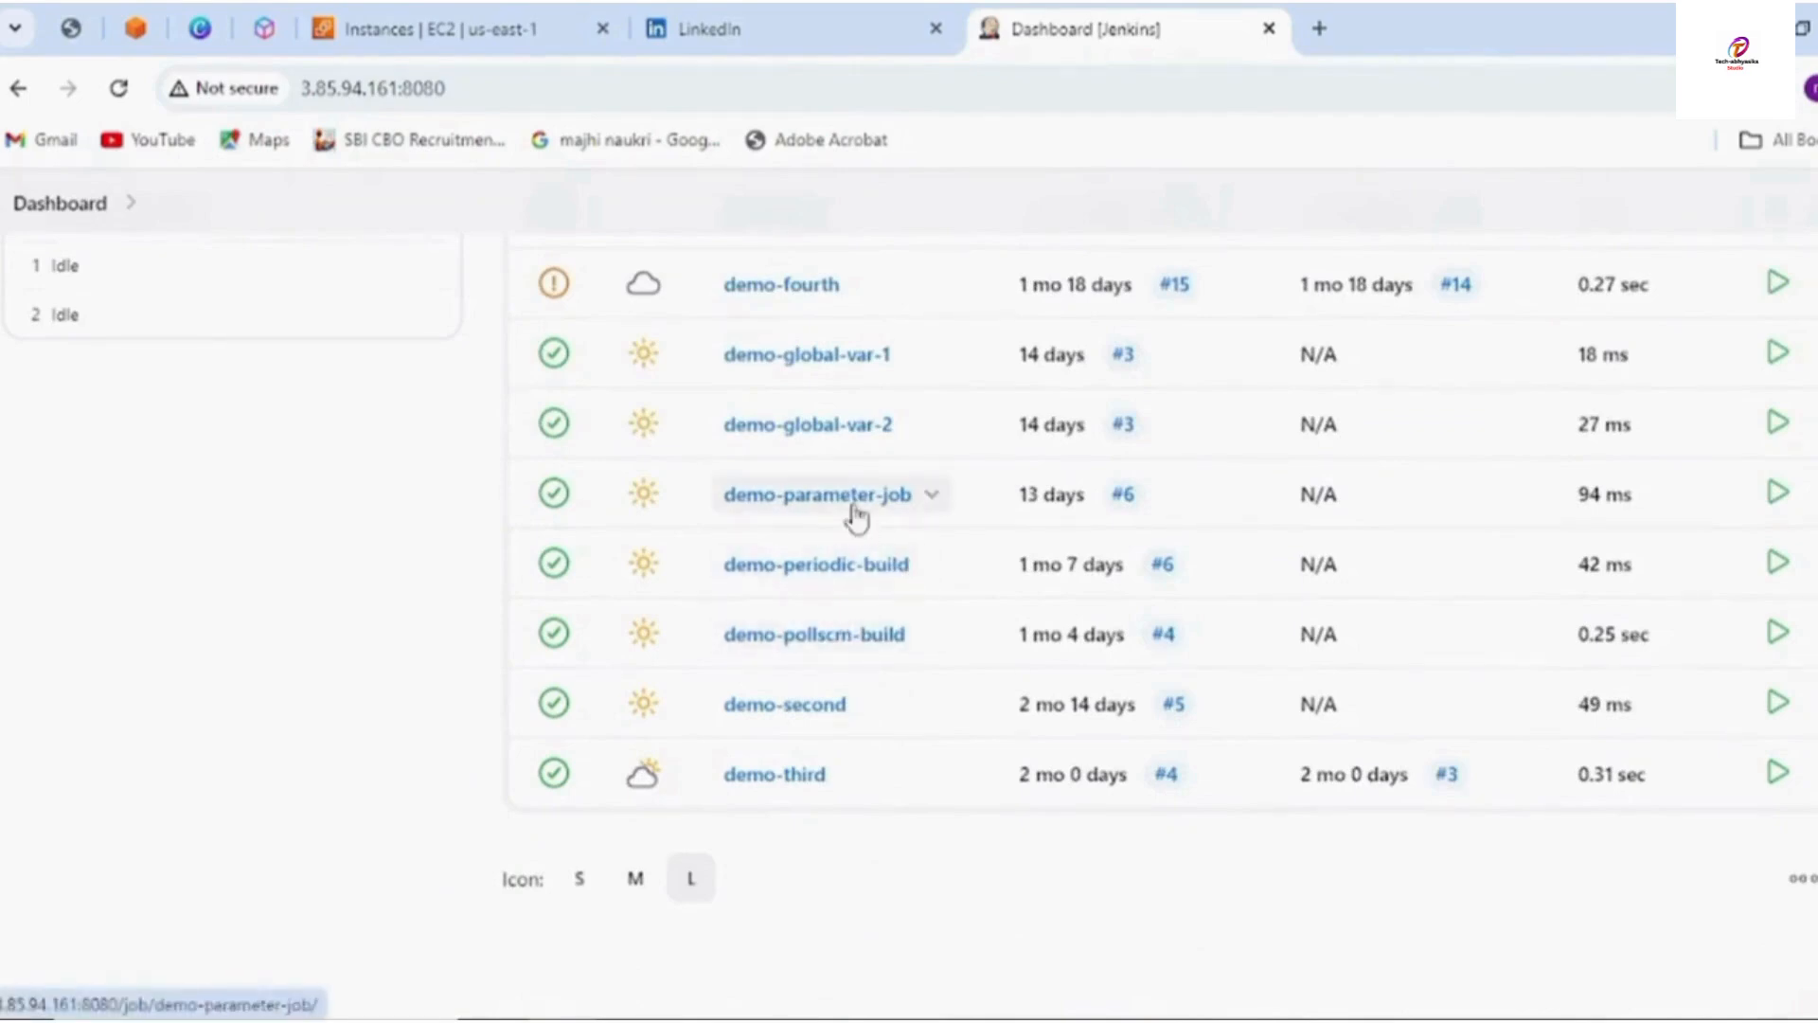
scroll(855, 511, "up", 3)
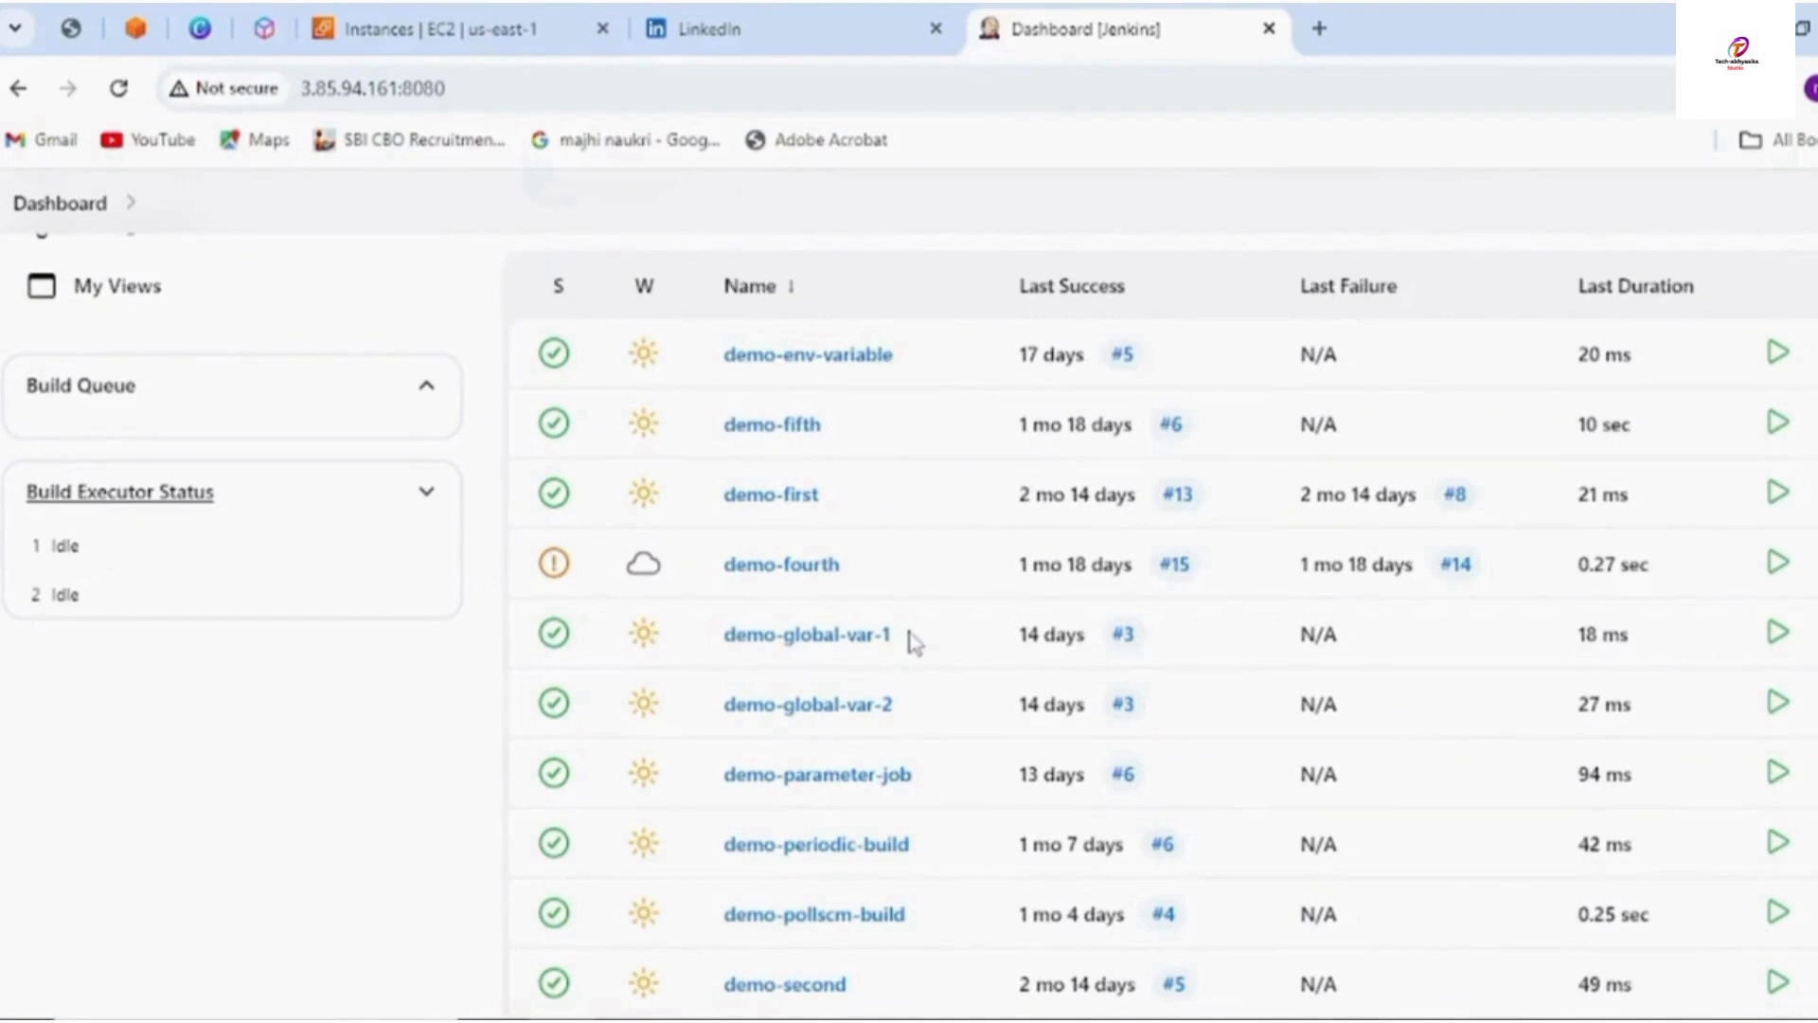
left_click(933, 778)
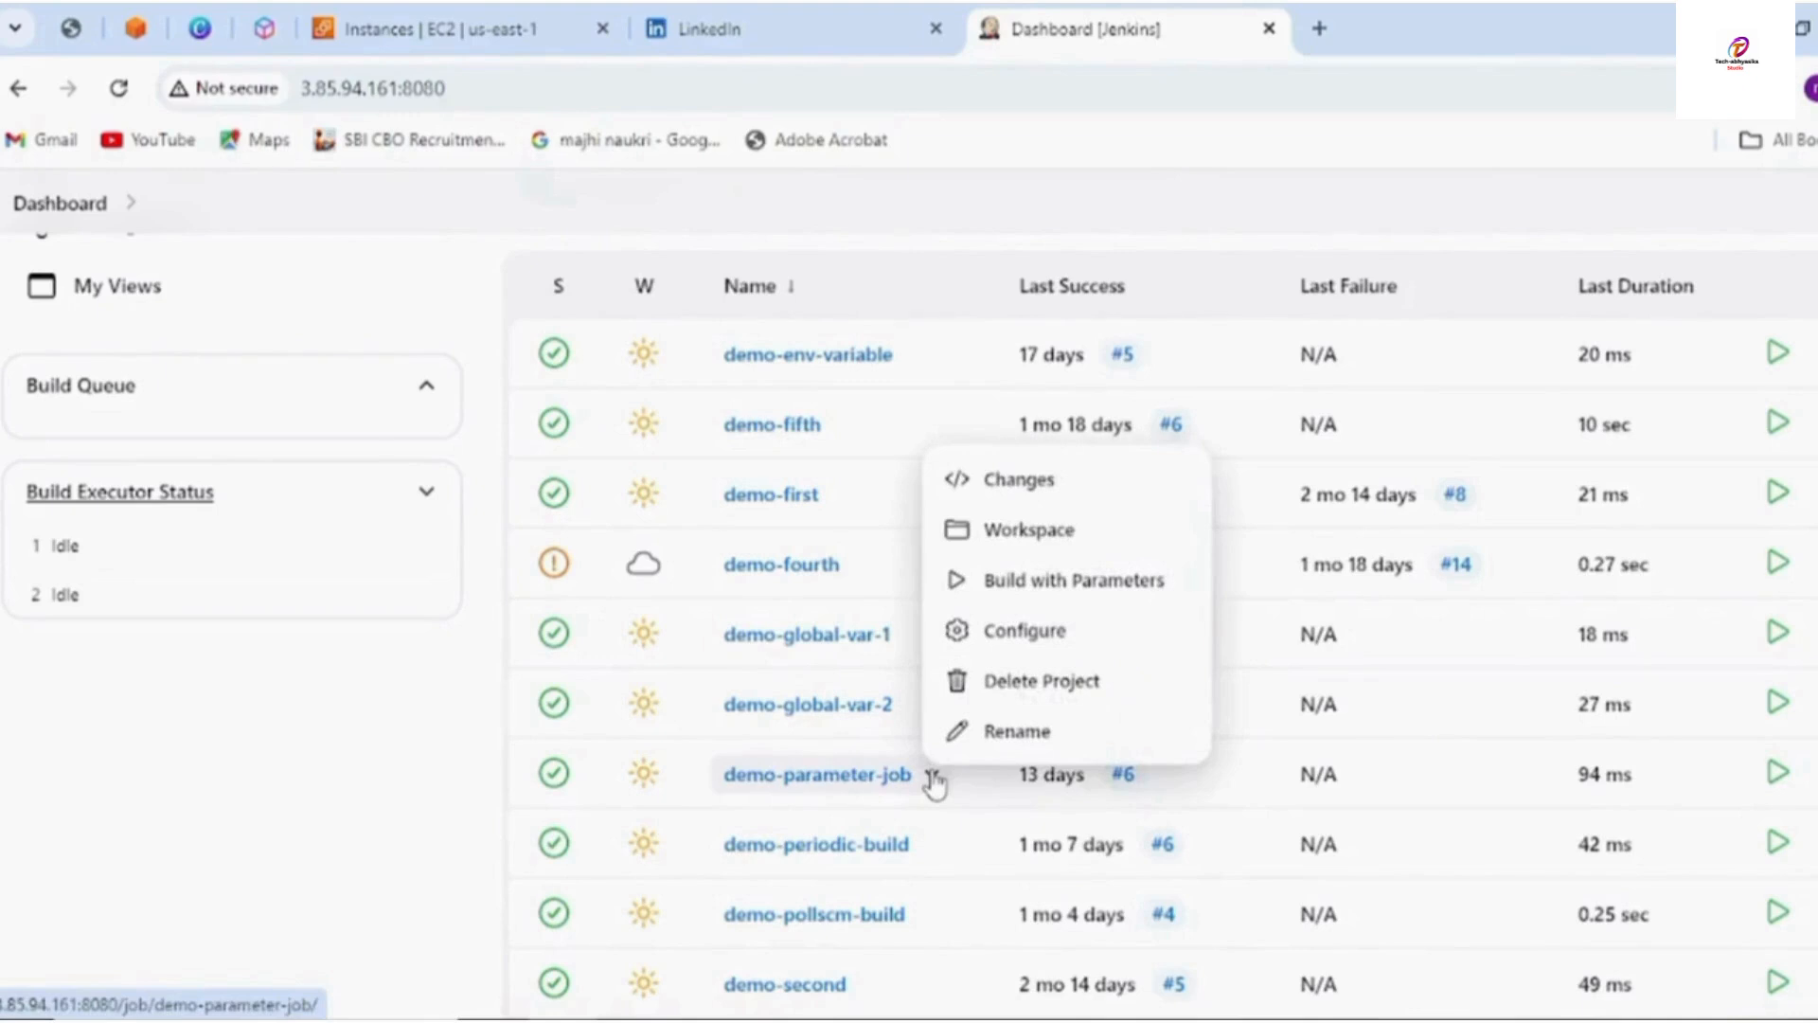
left_click(1005, 633)
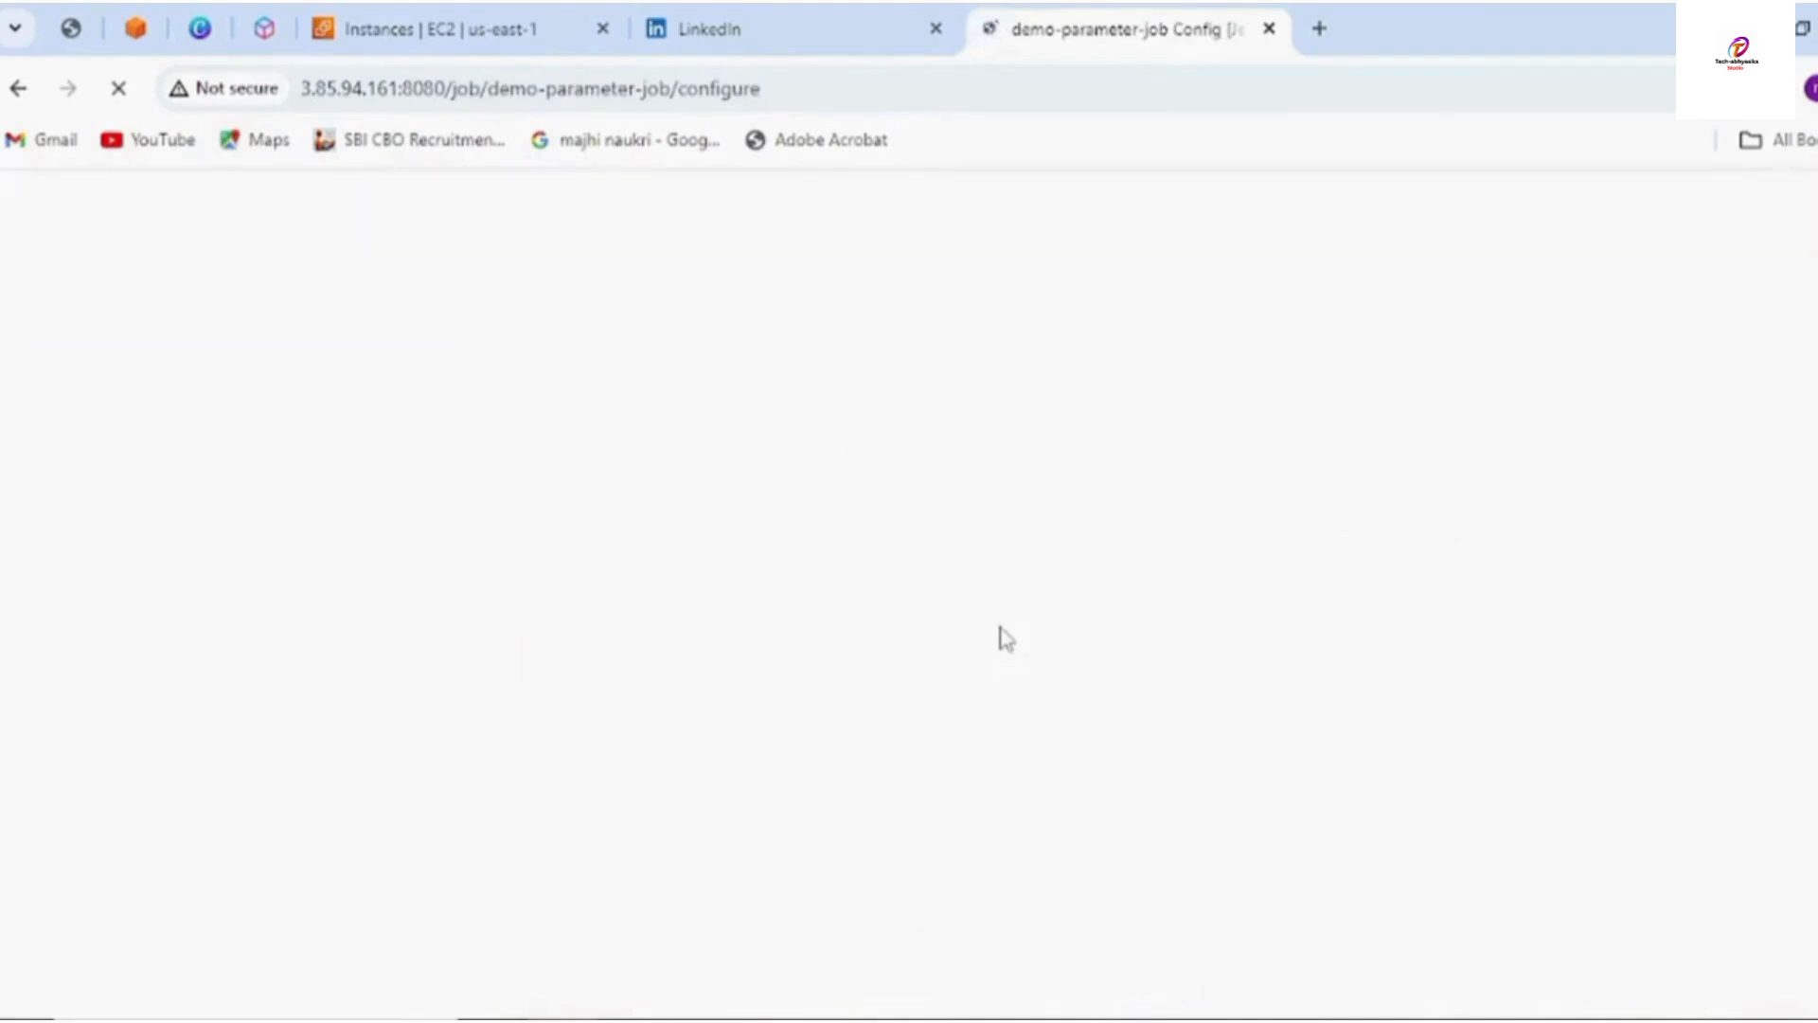
Add a Password Parameter to demo-parameter-job's configuration
scroll(527, 681, "down", 6)
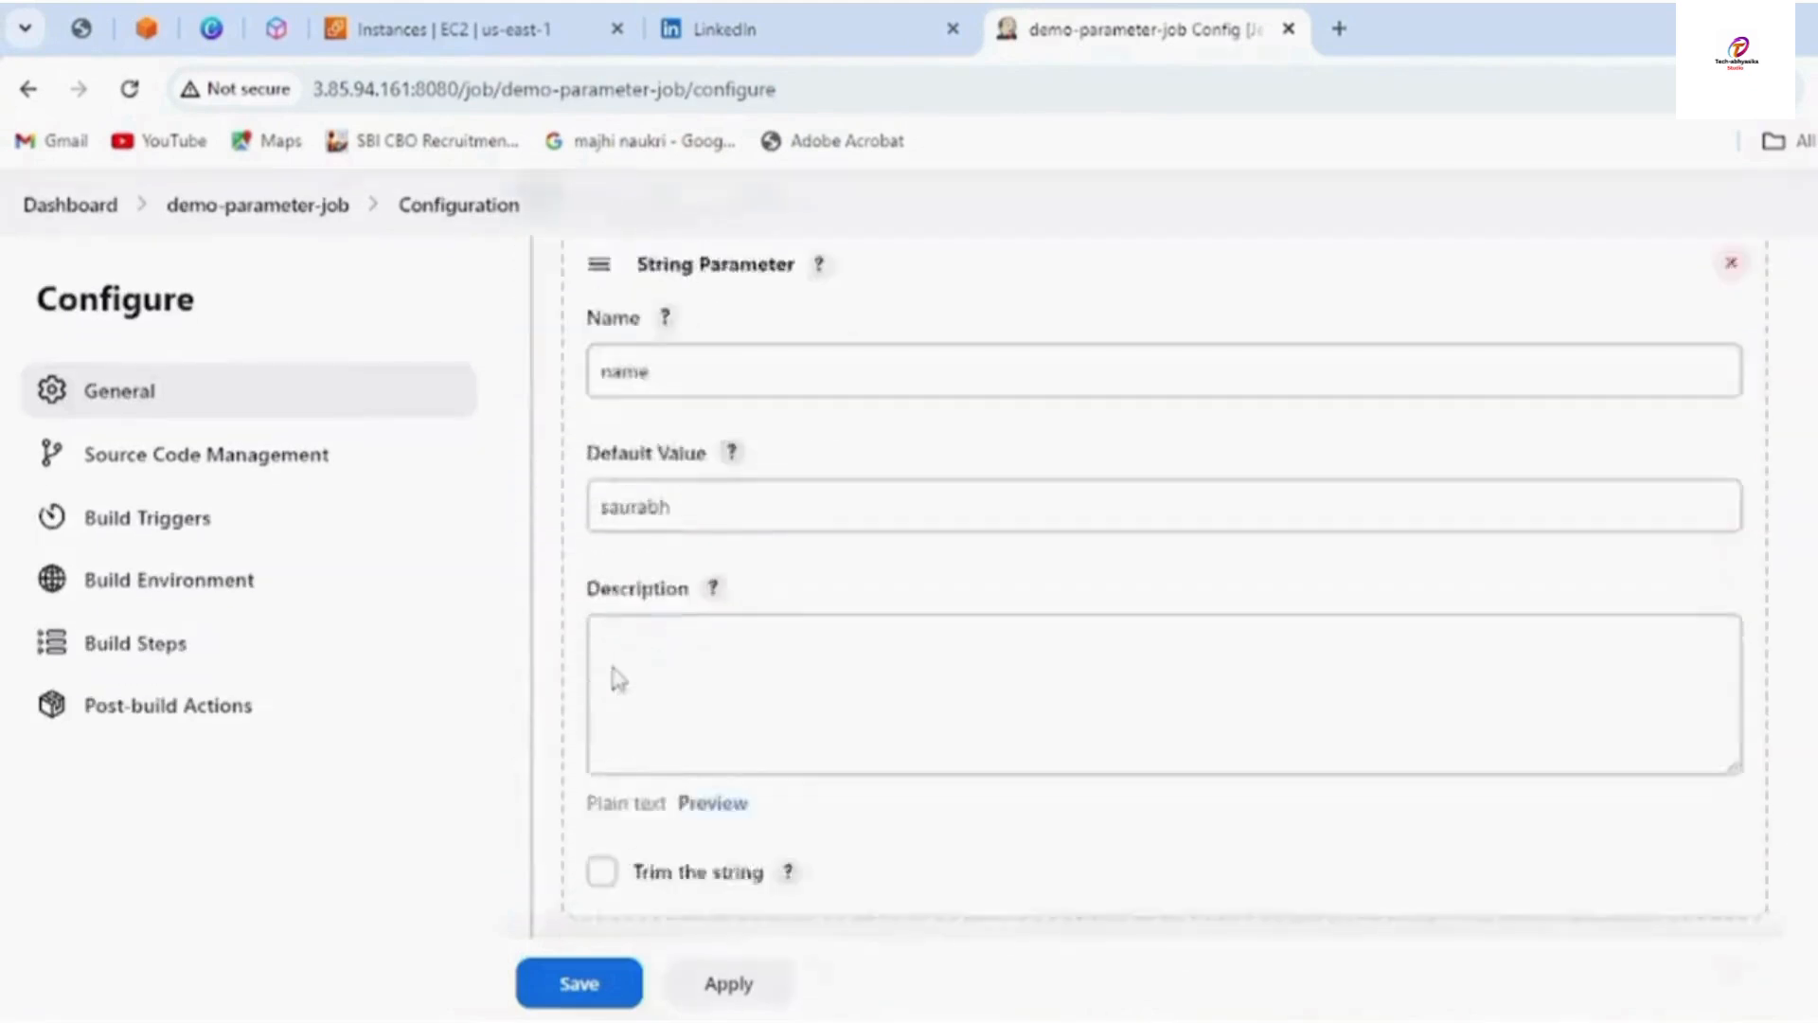
scroll(783, 682, "down", 10)
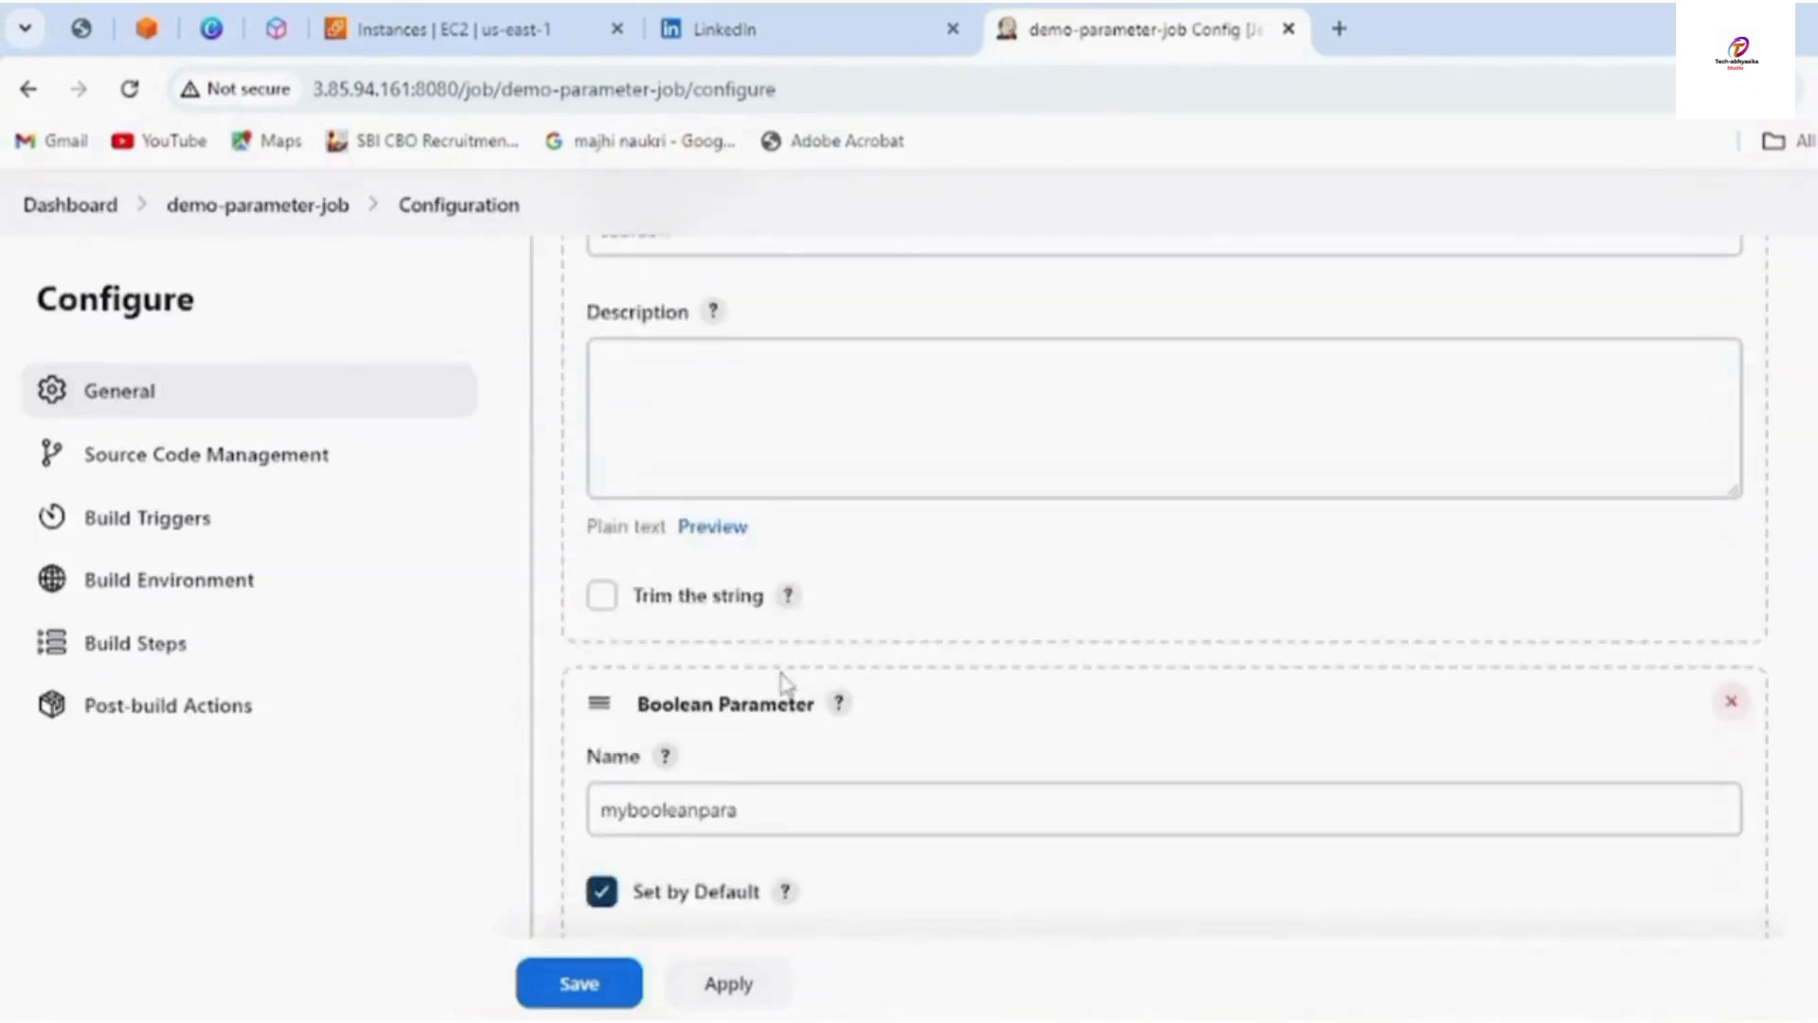
scroll(783, 682, "down", 9)
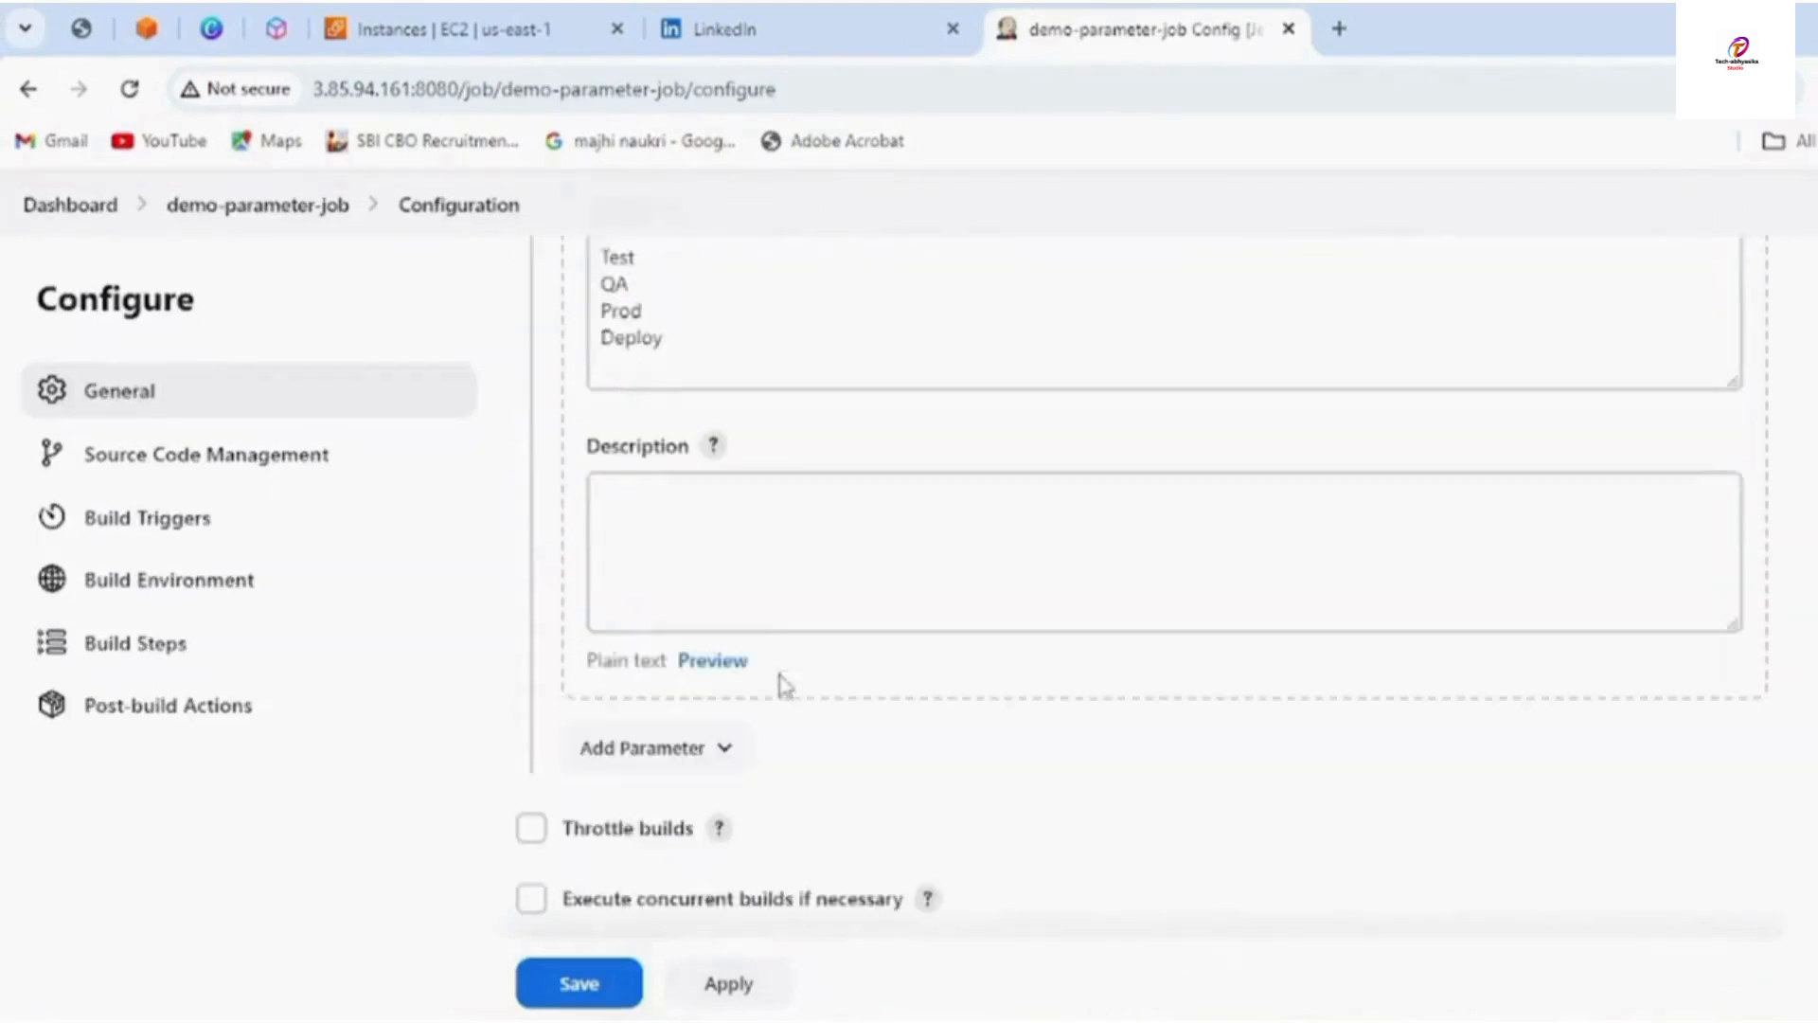
left_click(722, 468)
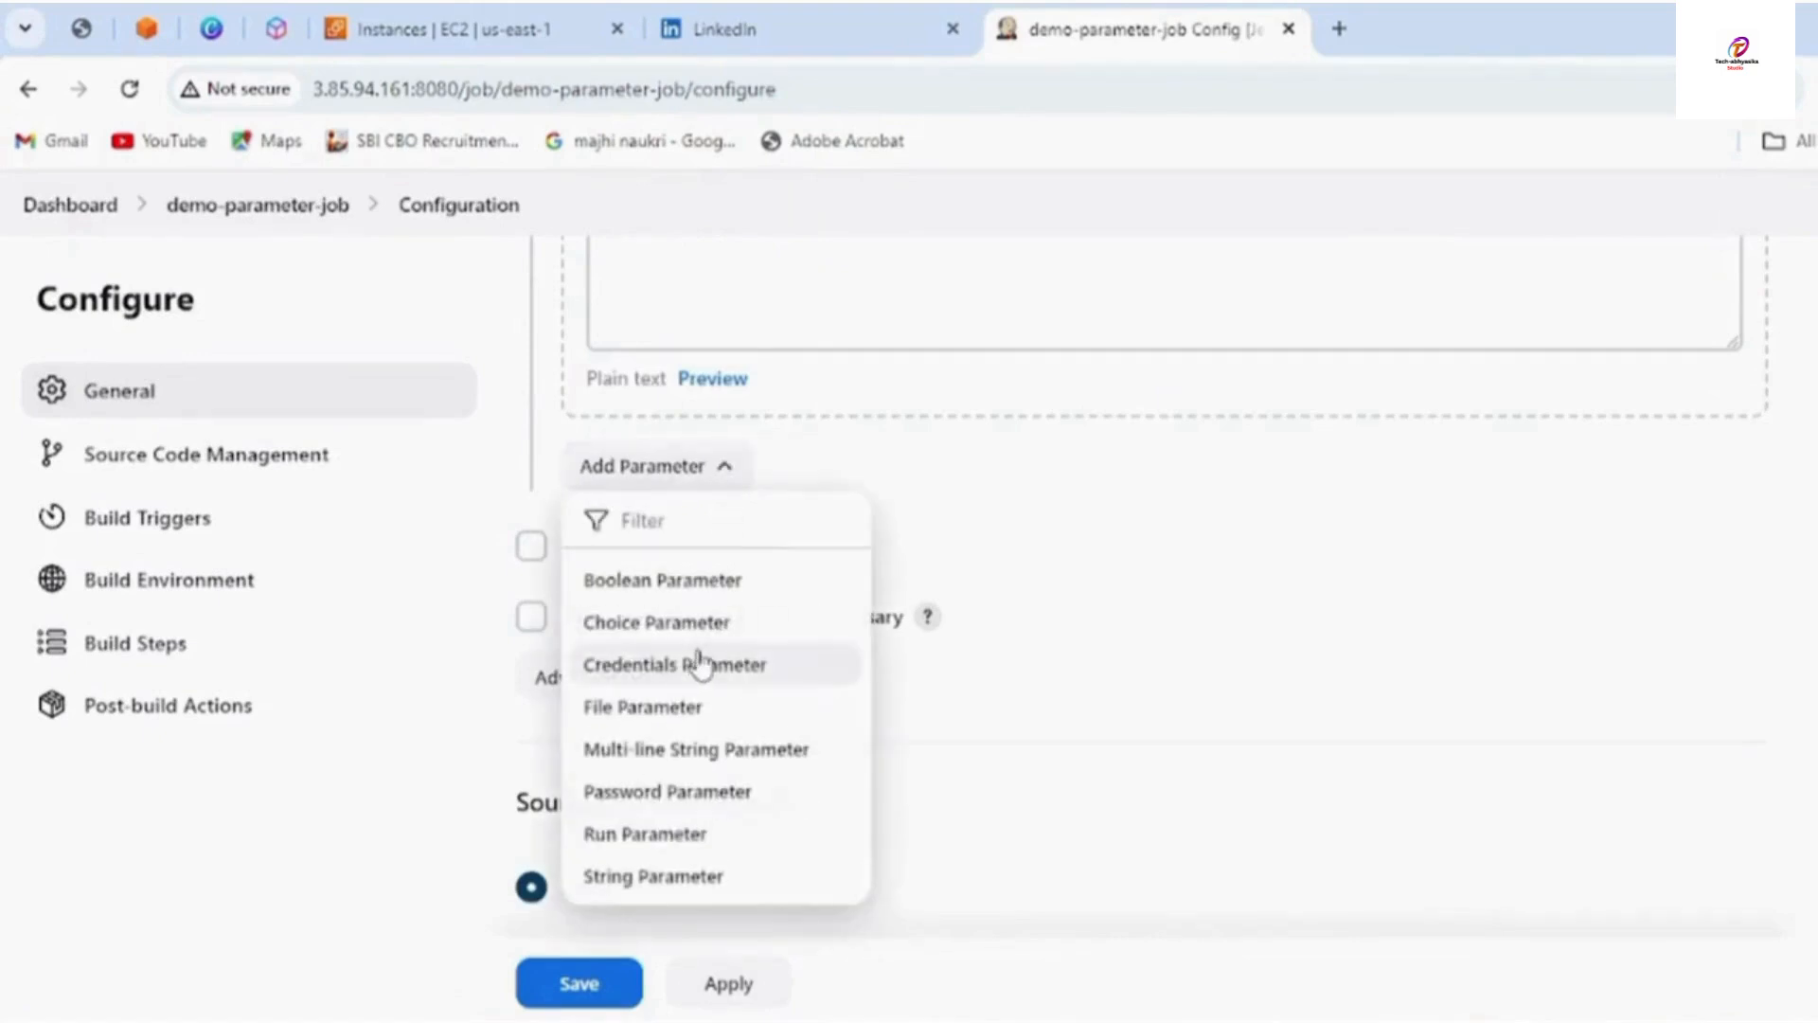
left_click(667, 792)
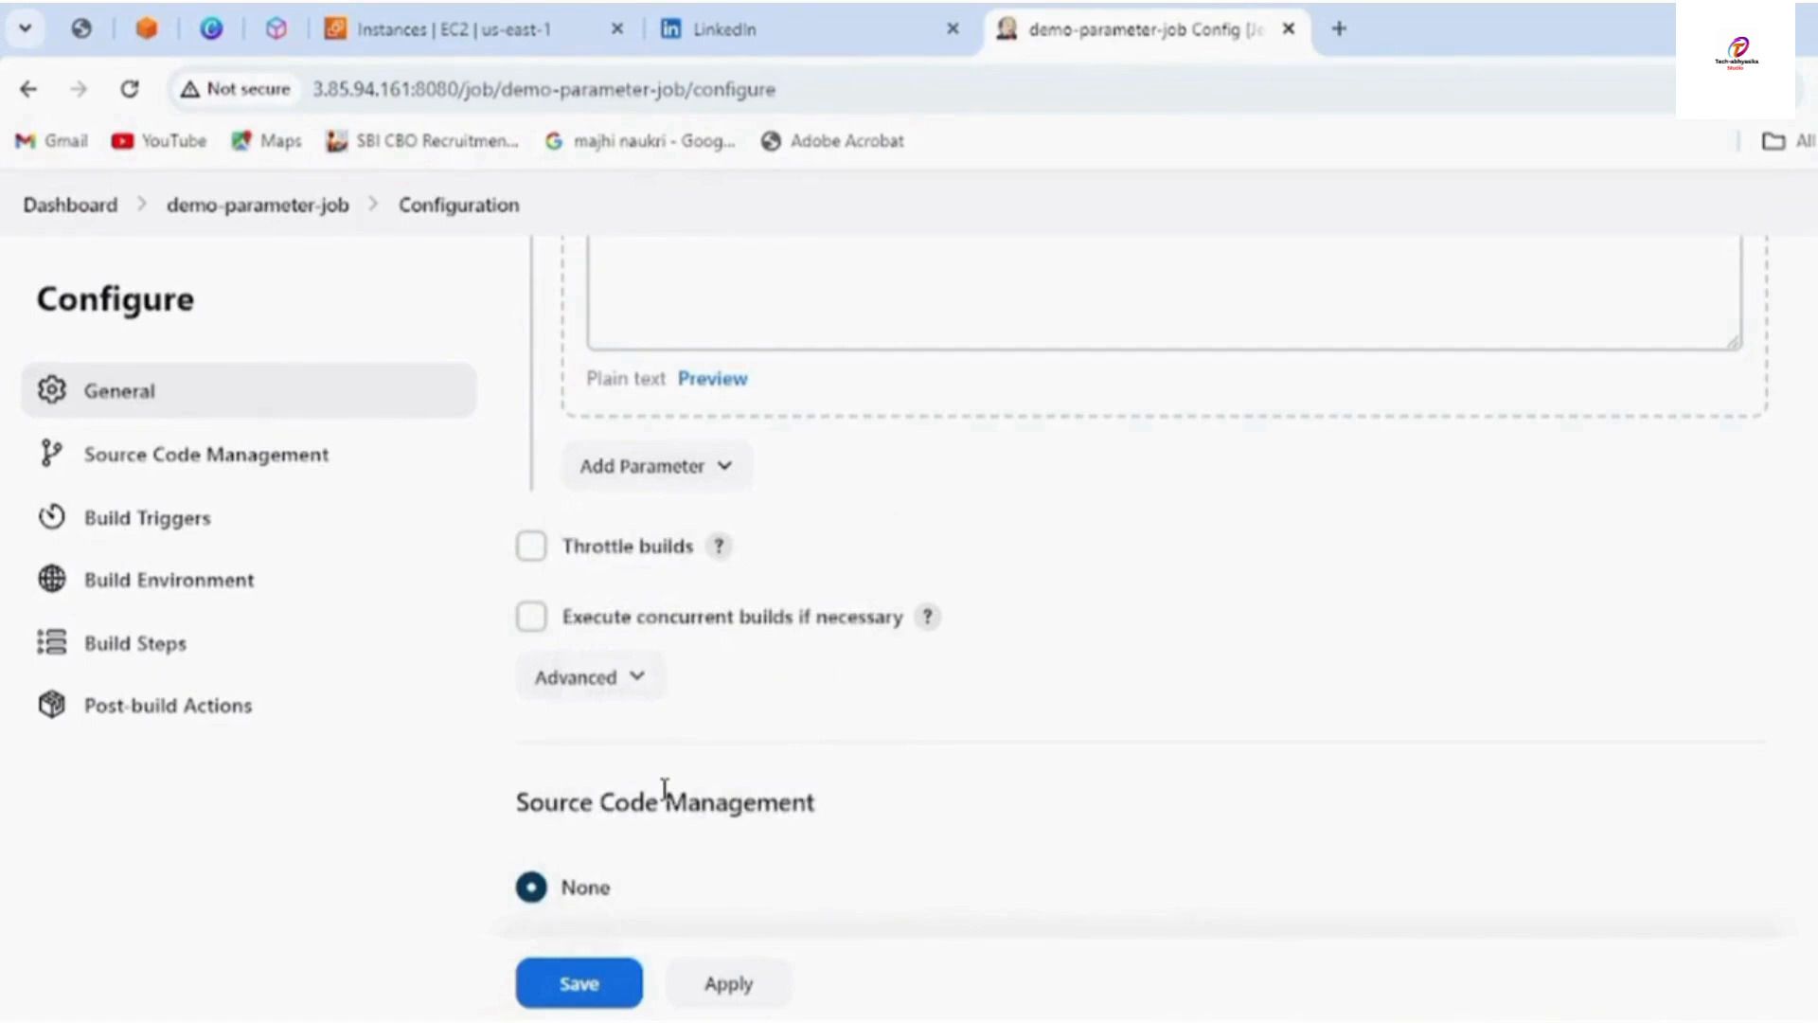
scroll(717, 556, "up", 4)
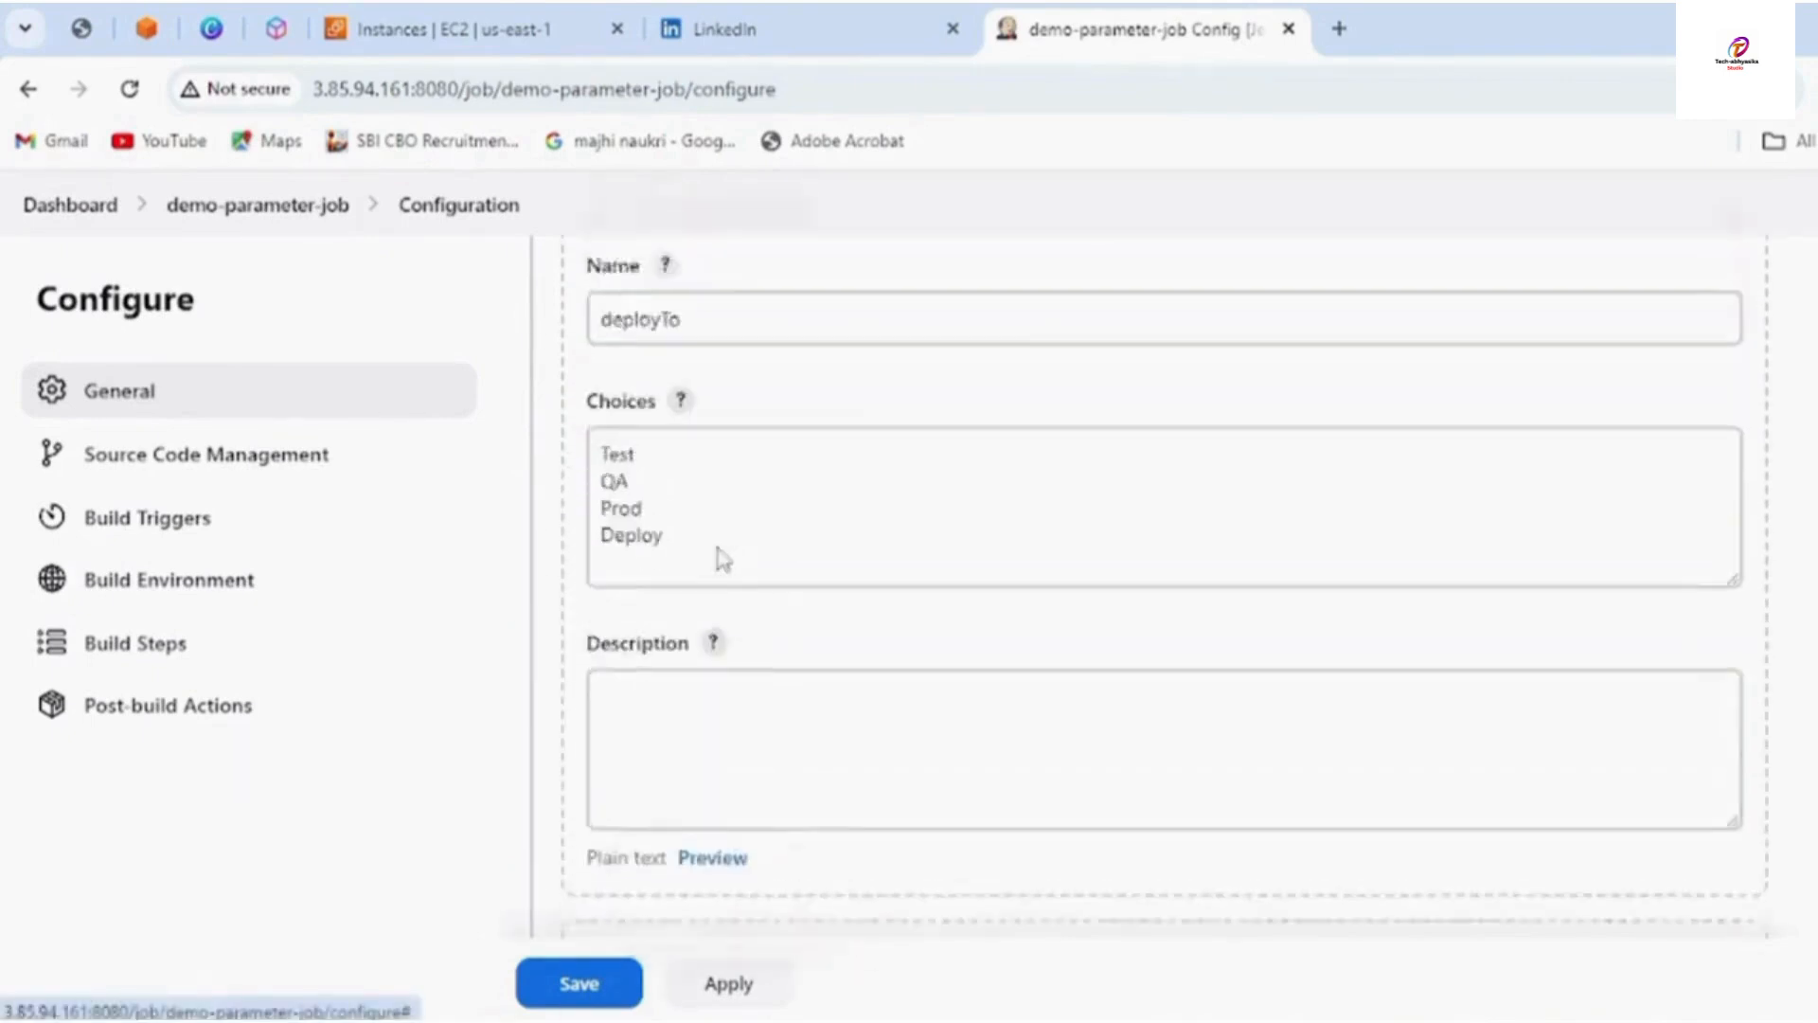
scroll(722, 554, "up", 3)
scroll(722, 566, "down", 8)
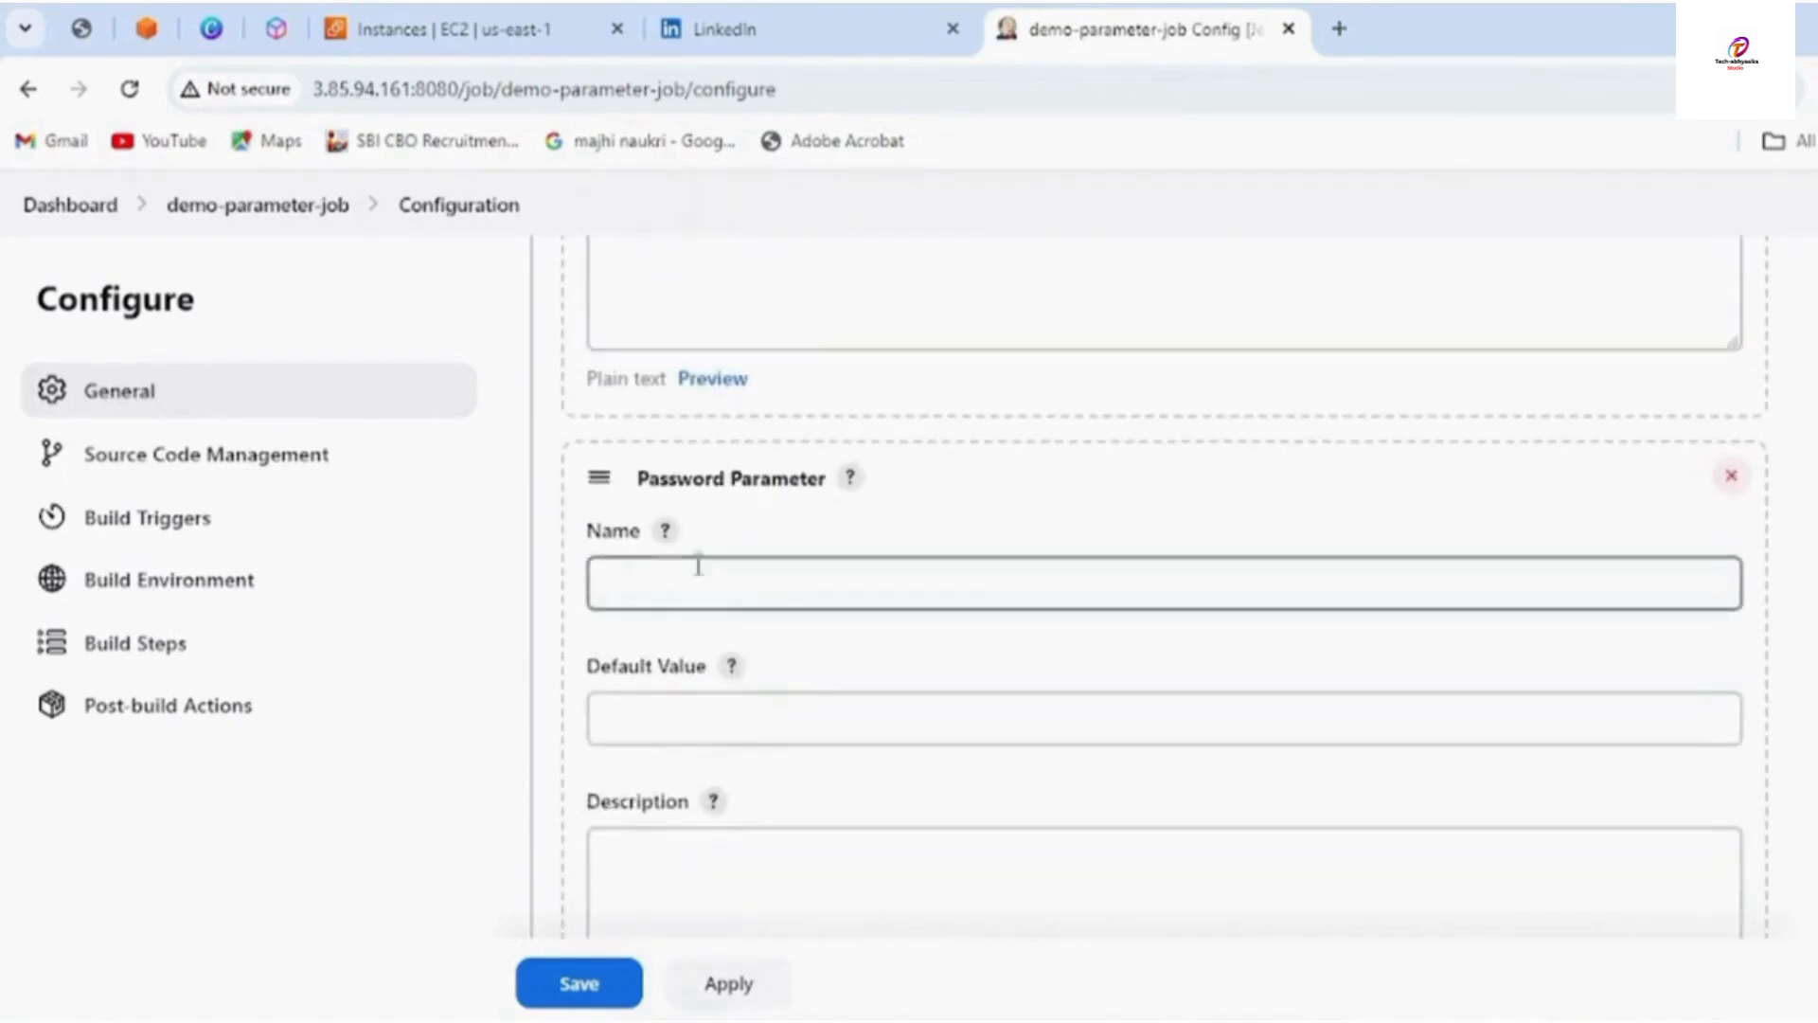
Name the parameter yourpasswordpara and enter a masked default password
left_click(691, 577)
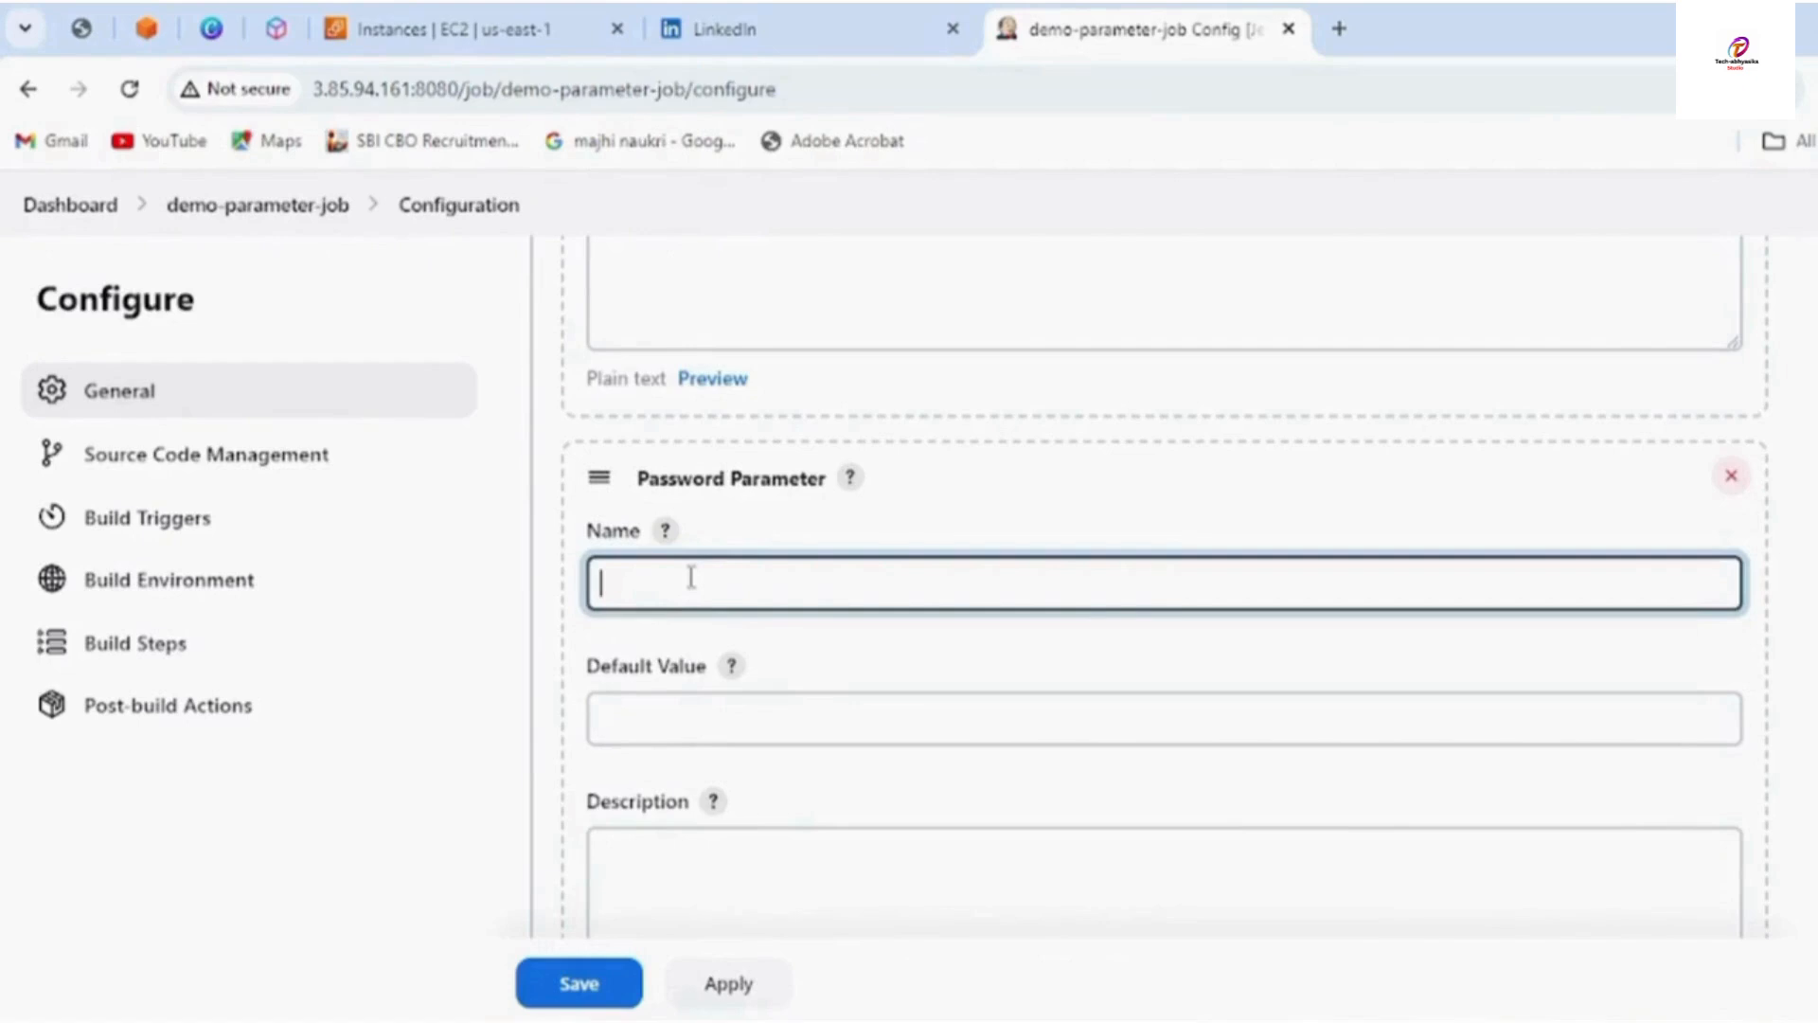
type("yourpasswordpara")
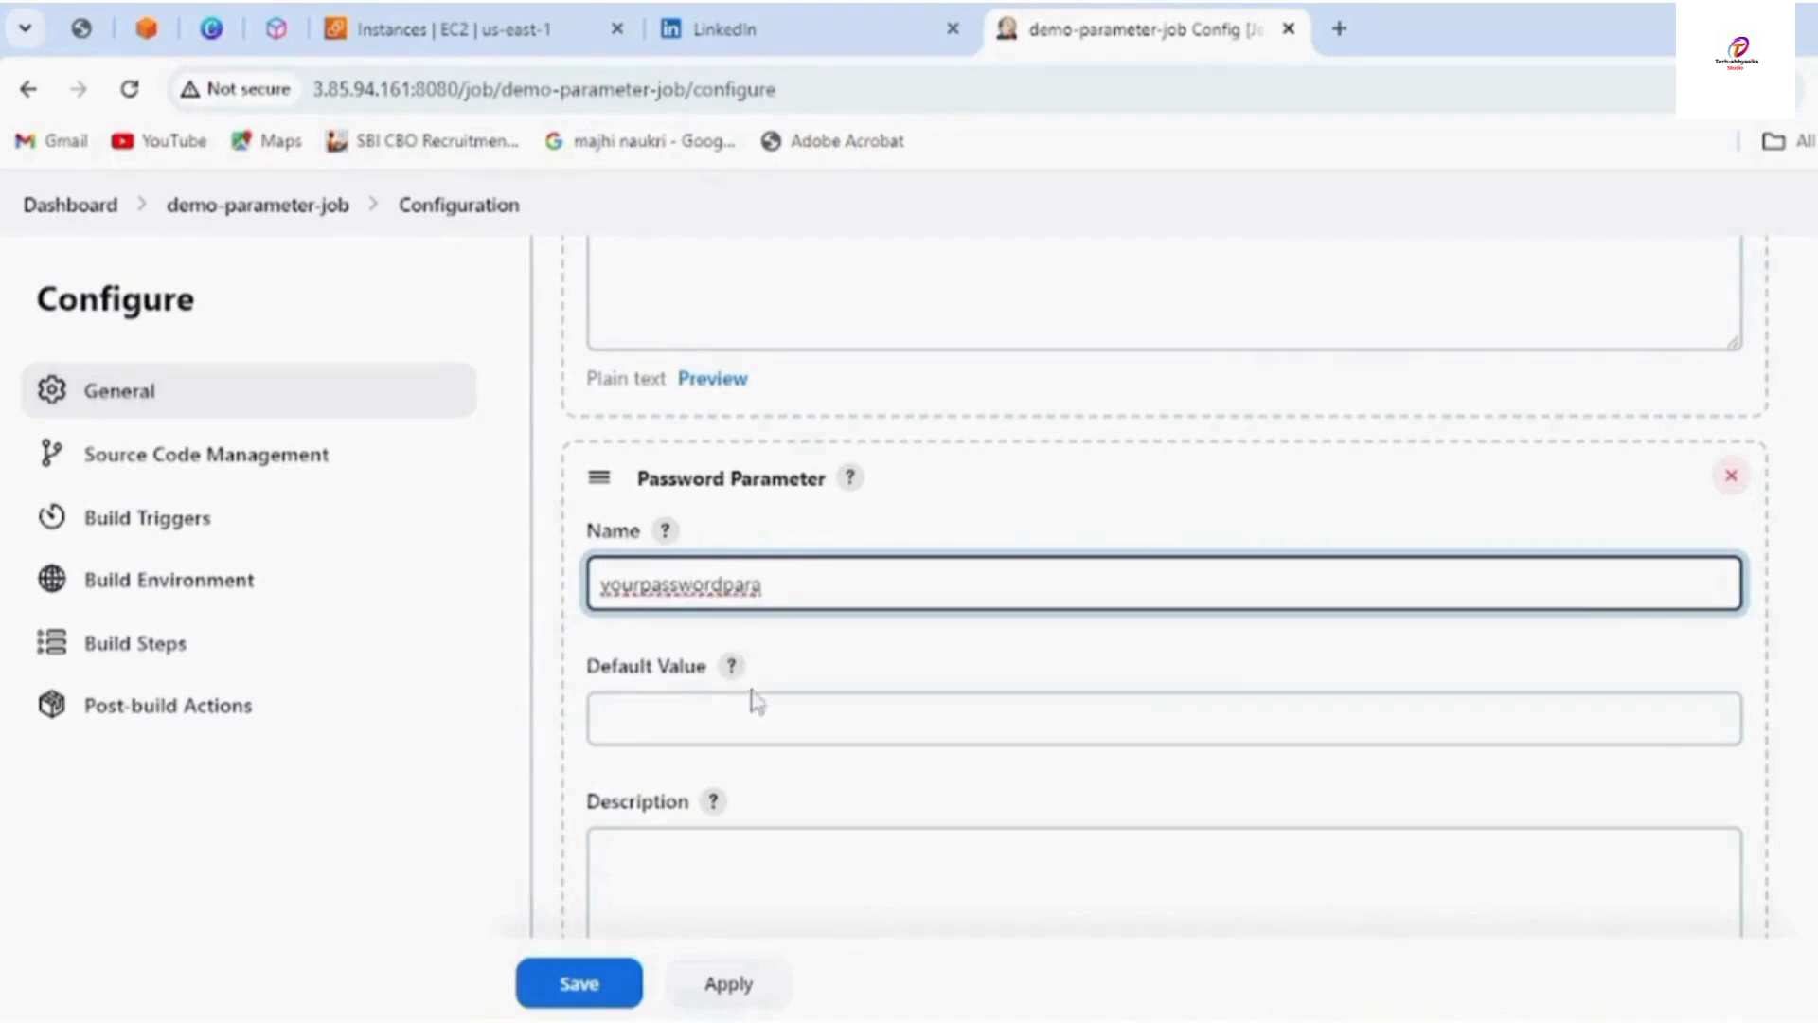
left_click(717, 727)
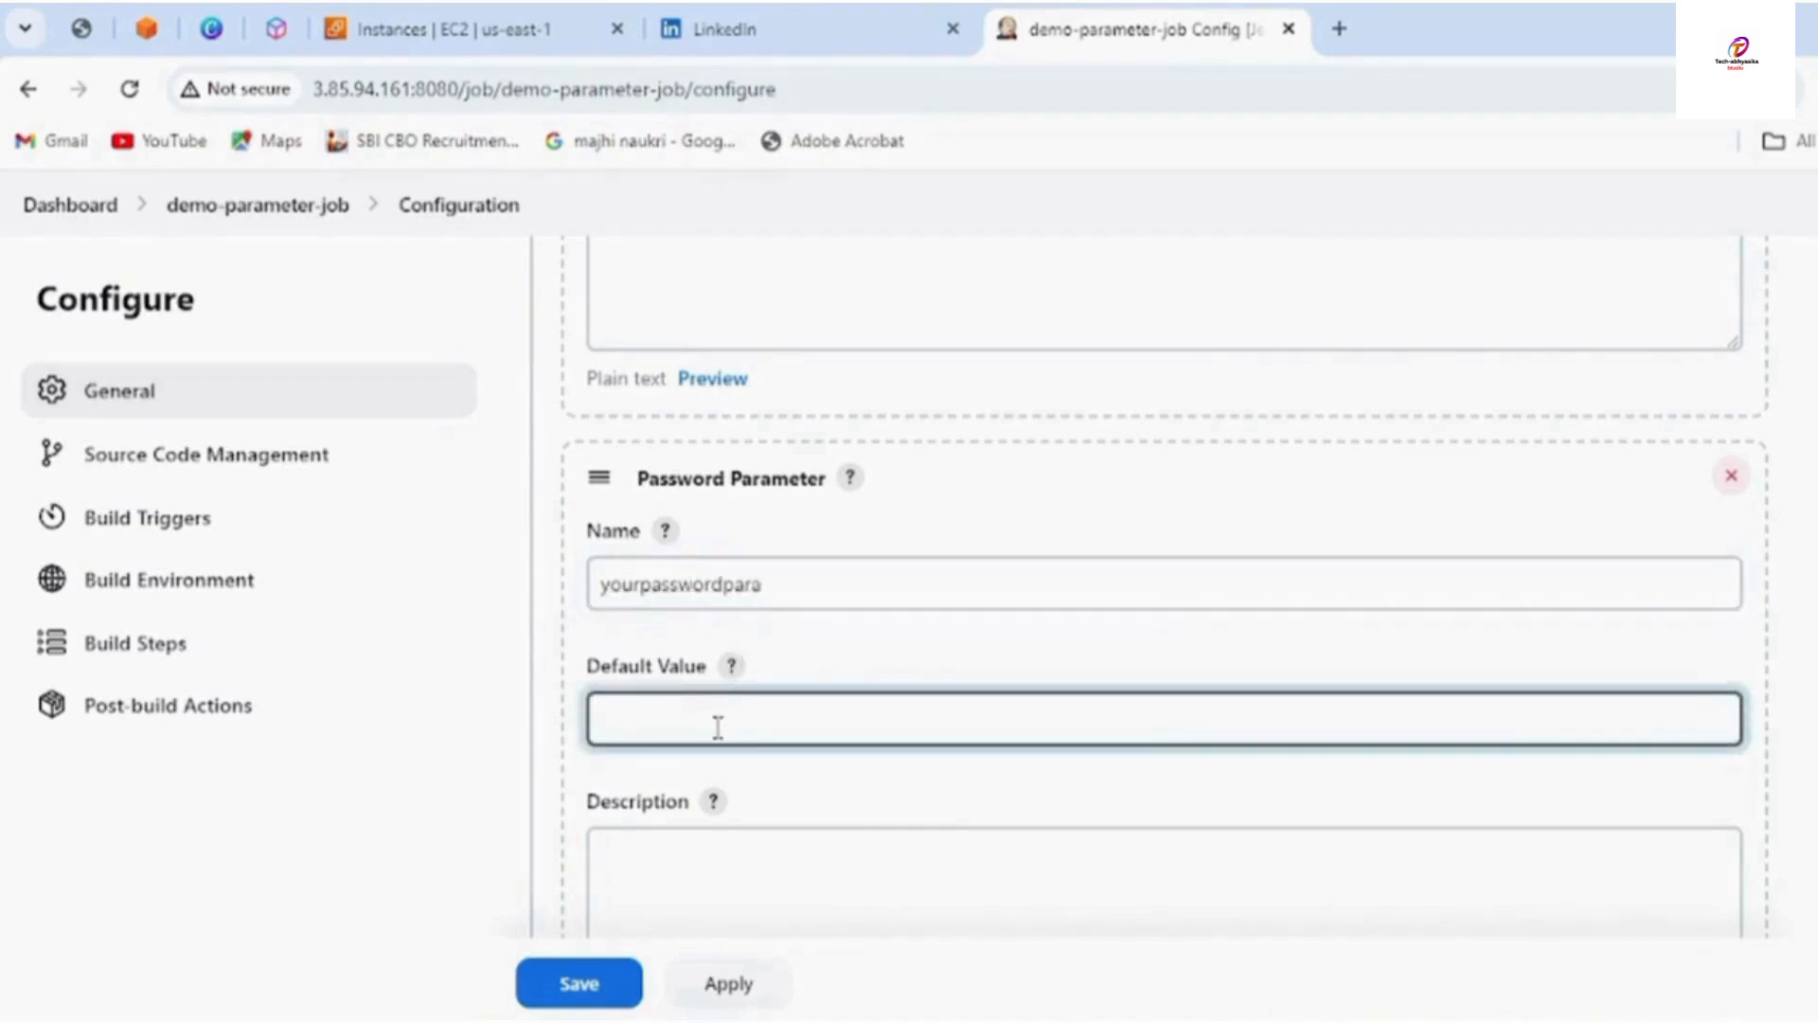
type("••••••••")
scroll(779, 813, "down", 7)
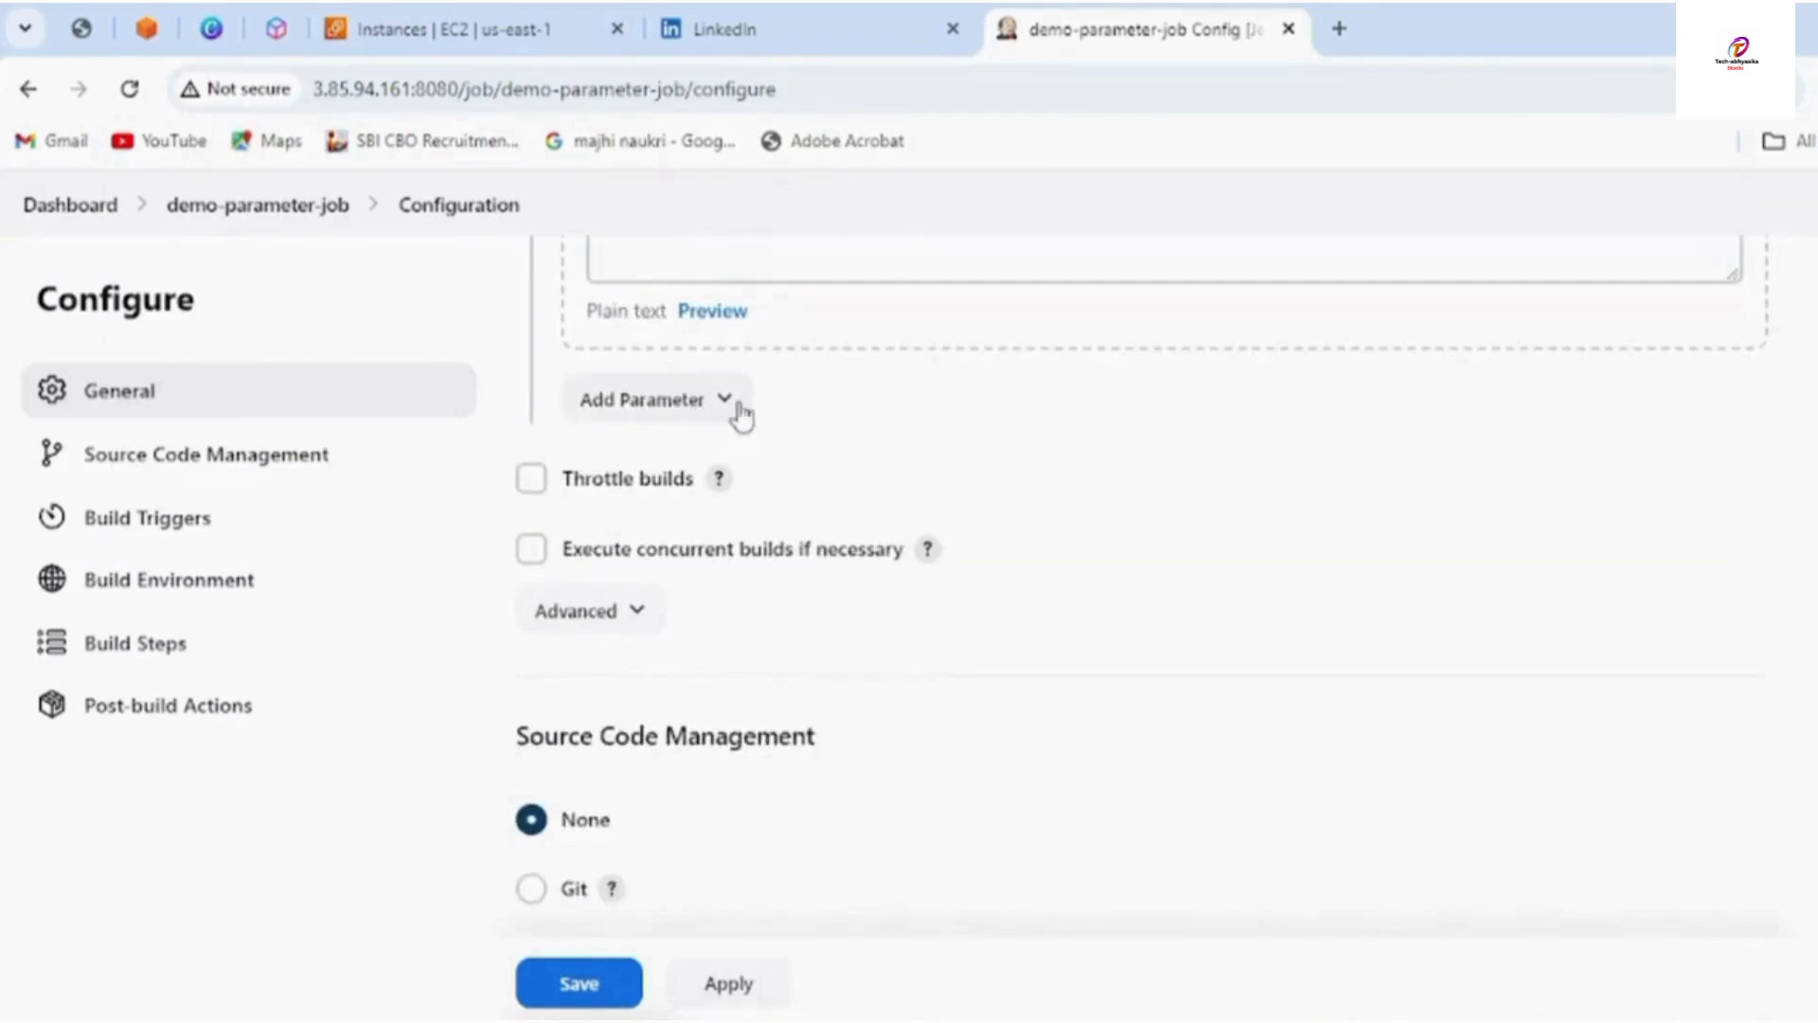
Add a Multi-line String Parameter and name it multilinestringpara
left_click(741, 415)
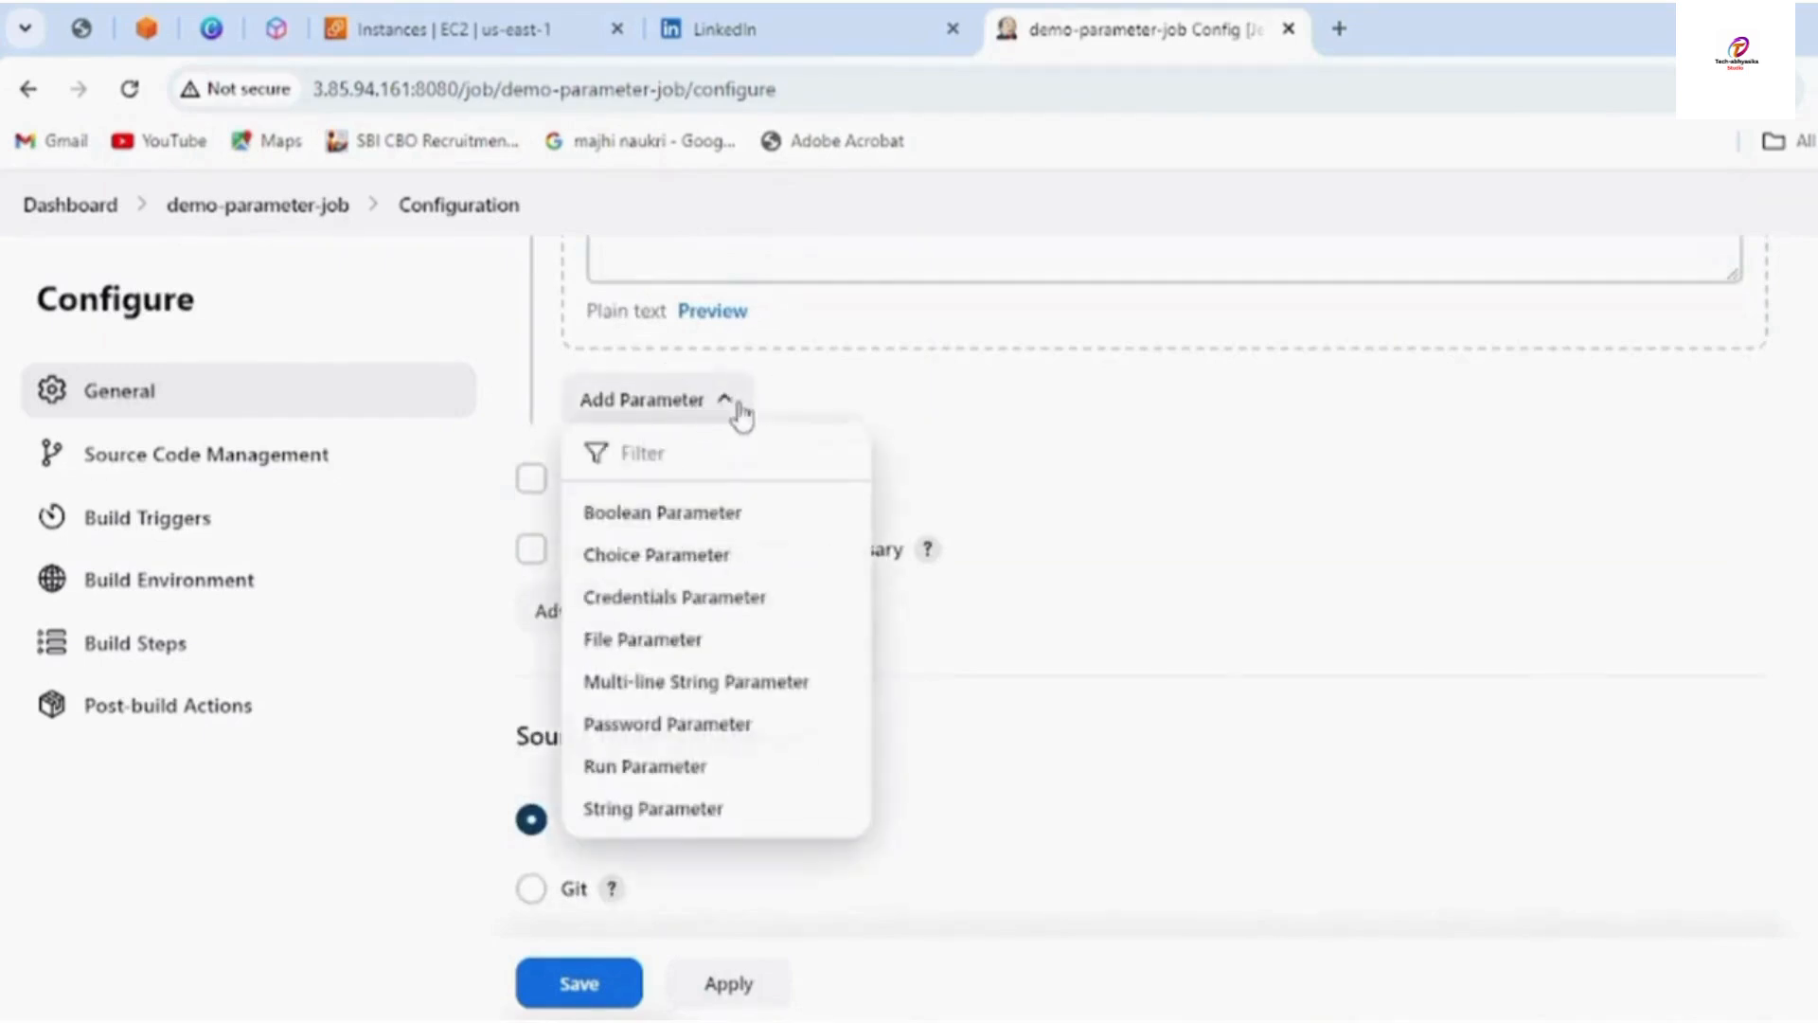
left_click(723, 684)
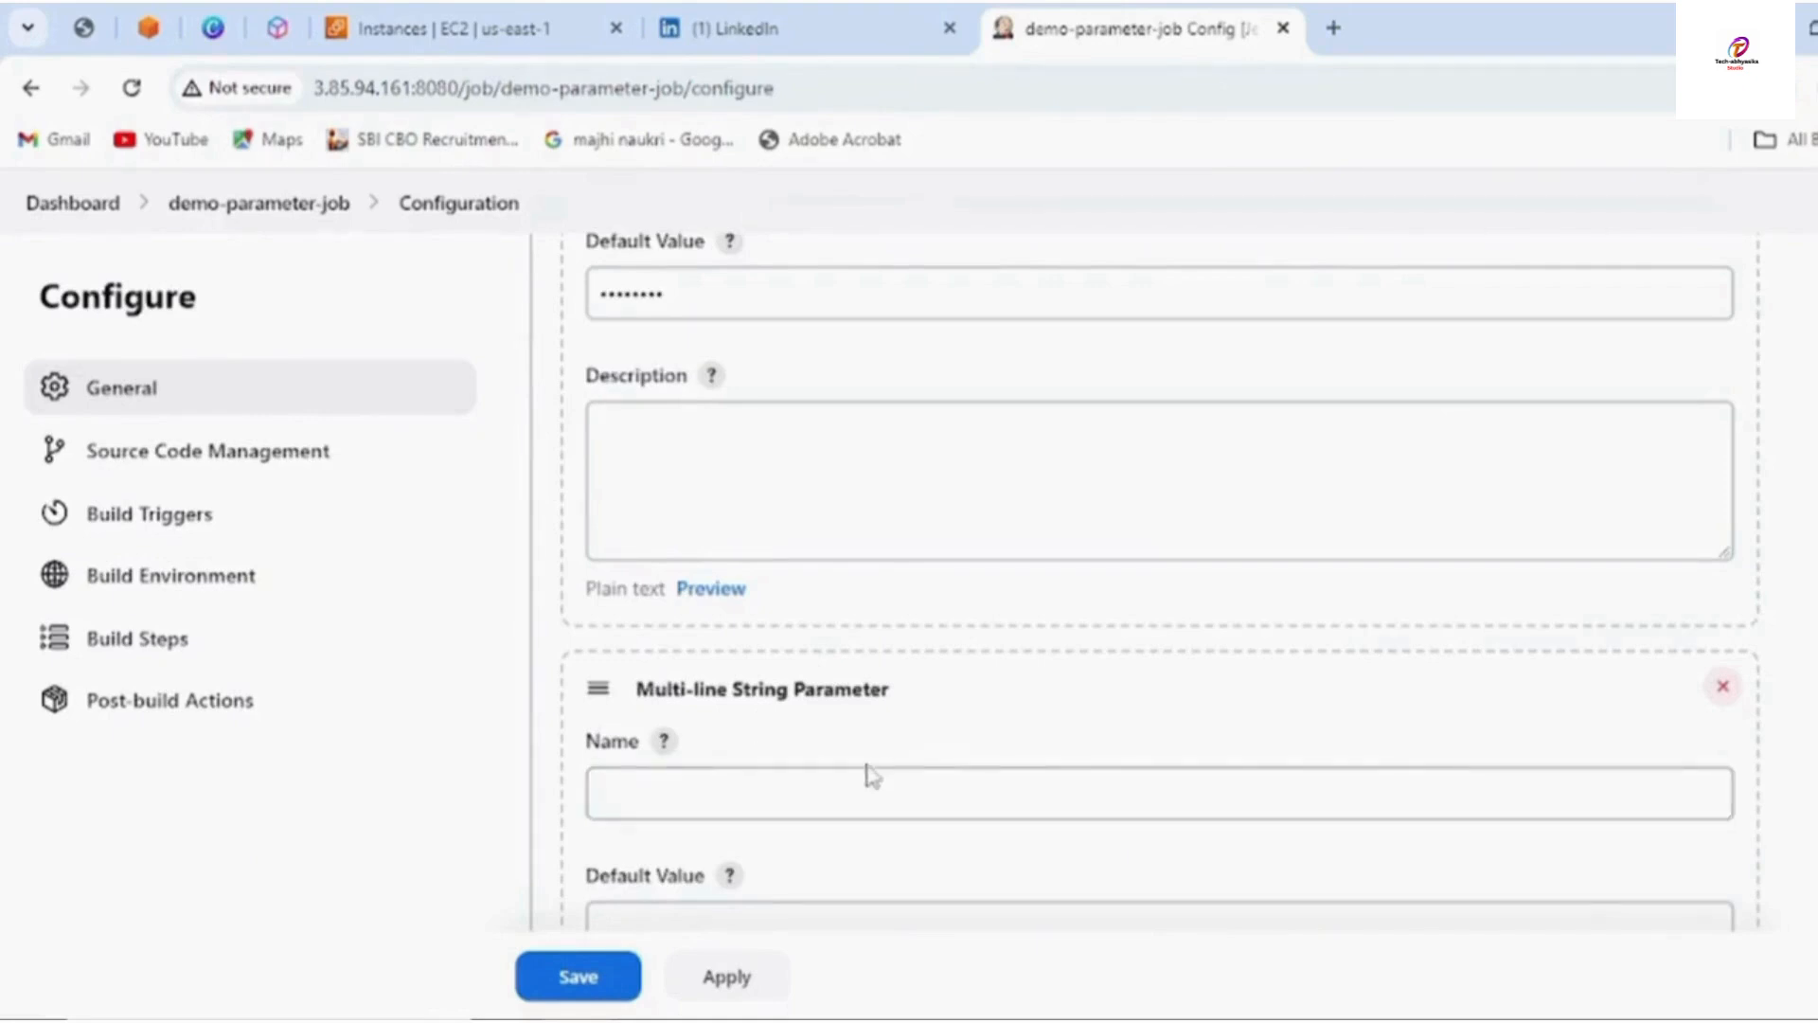
left_click(671, 782)
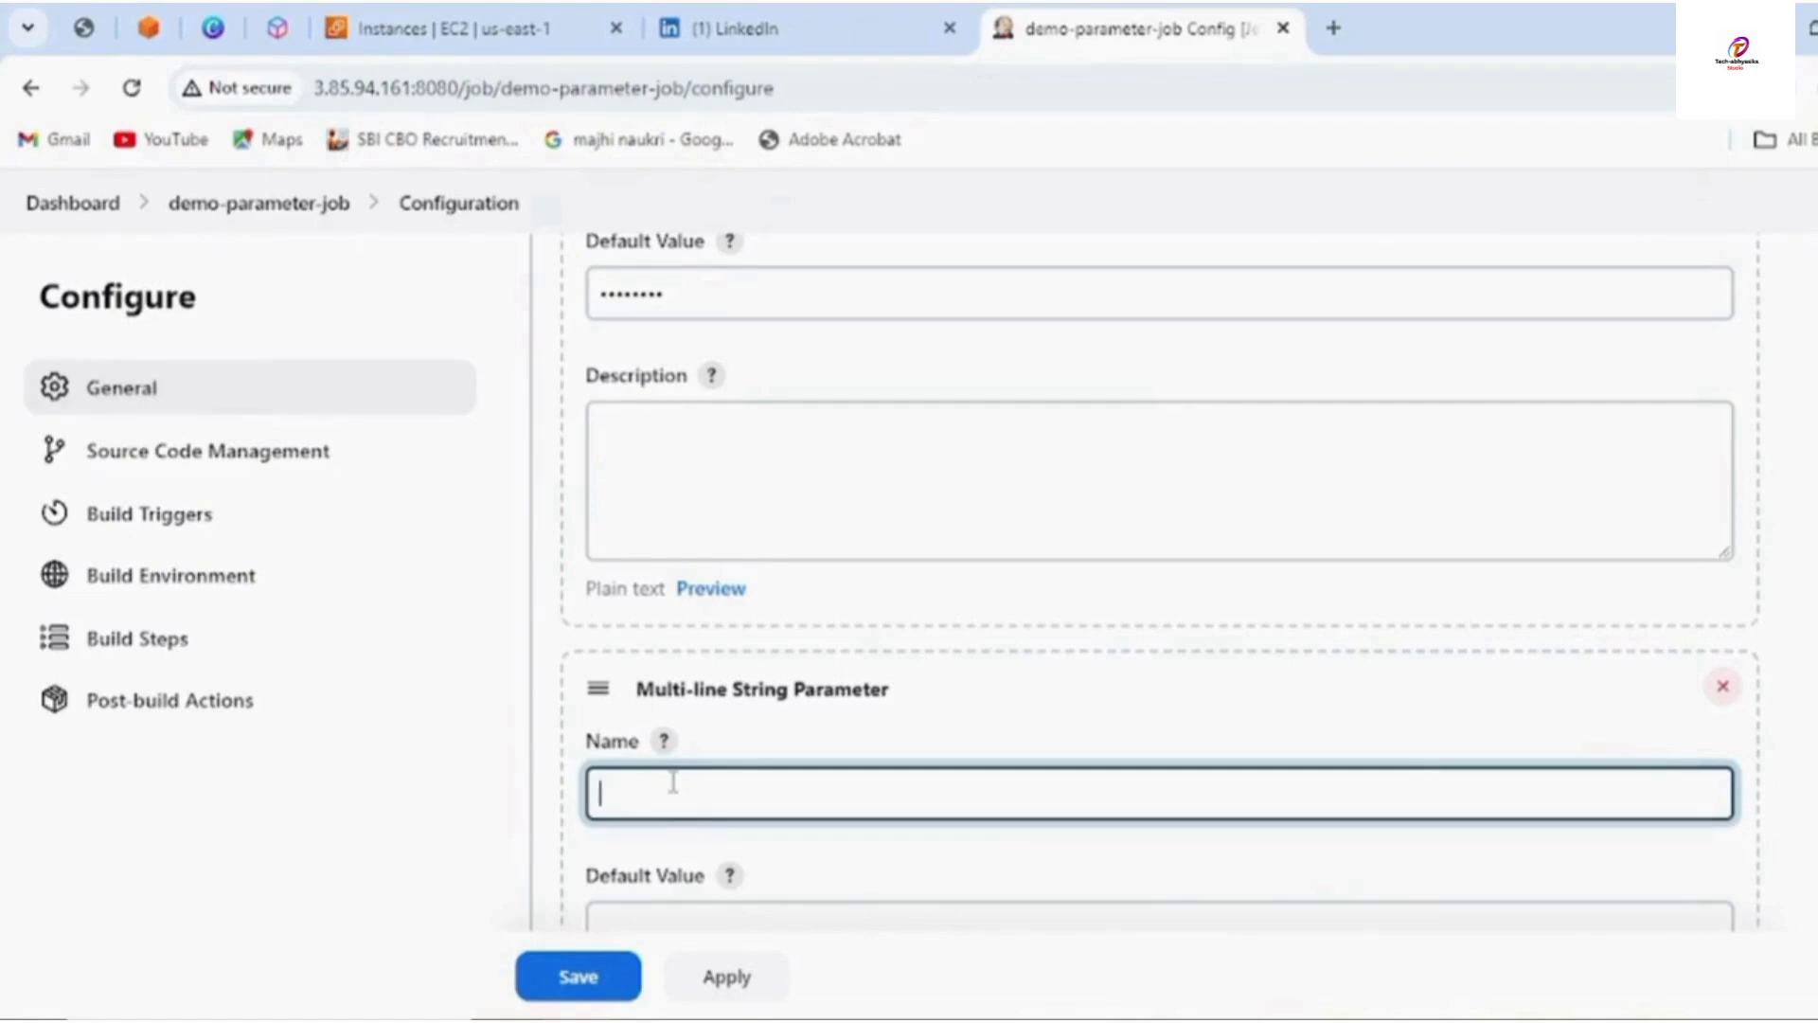
type("multilinestring")
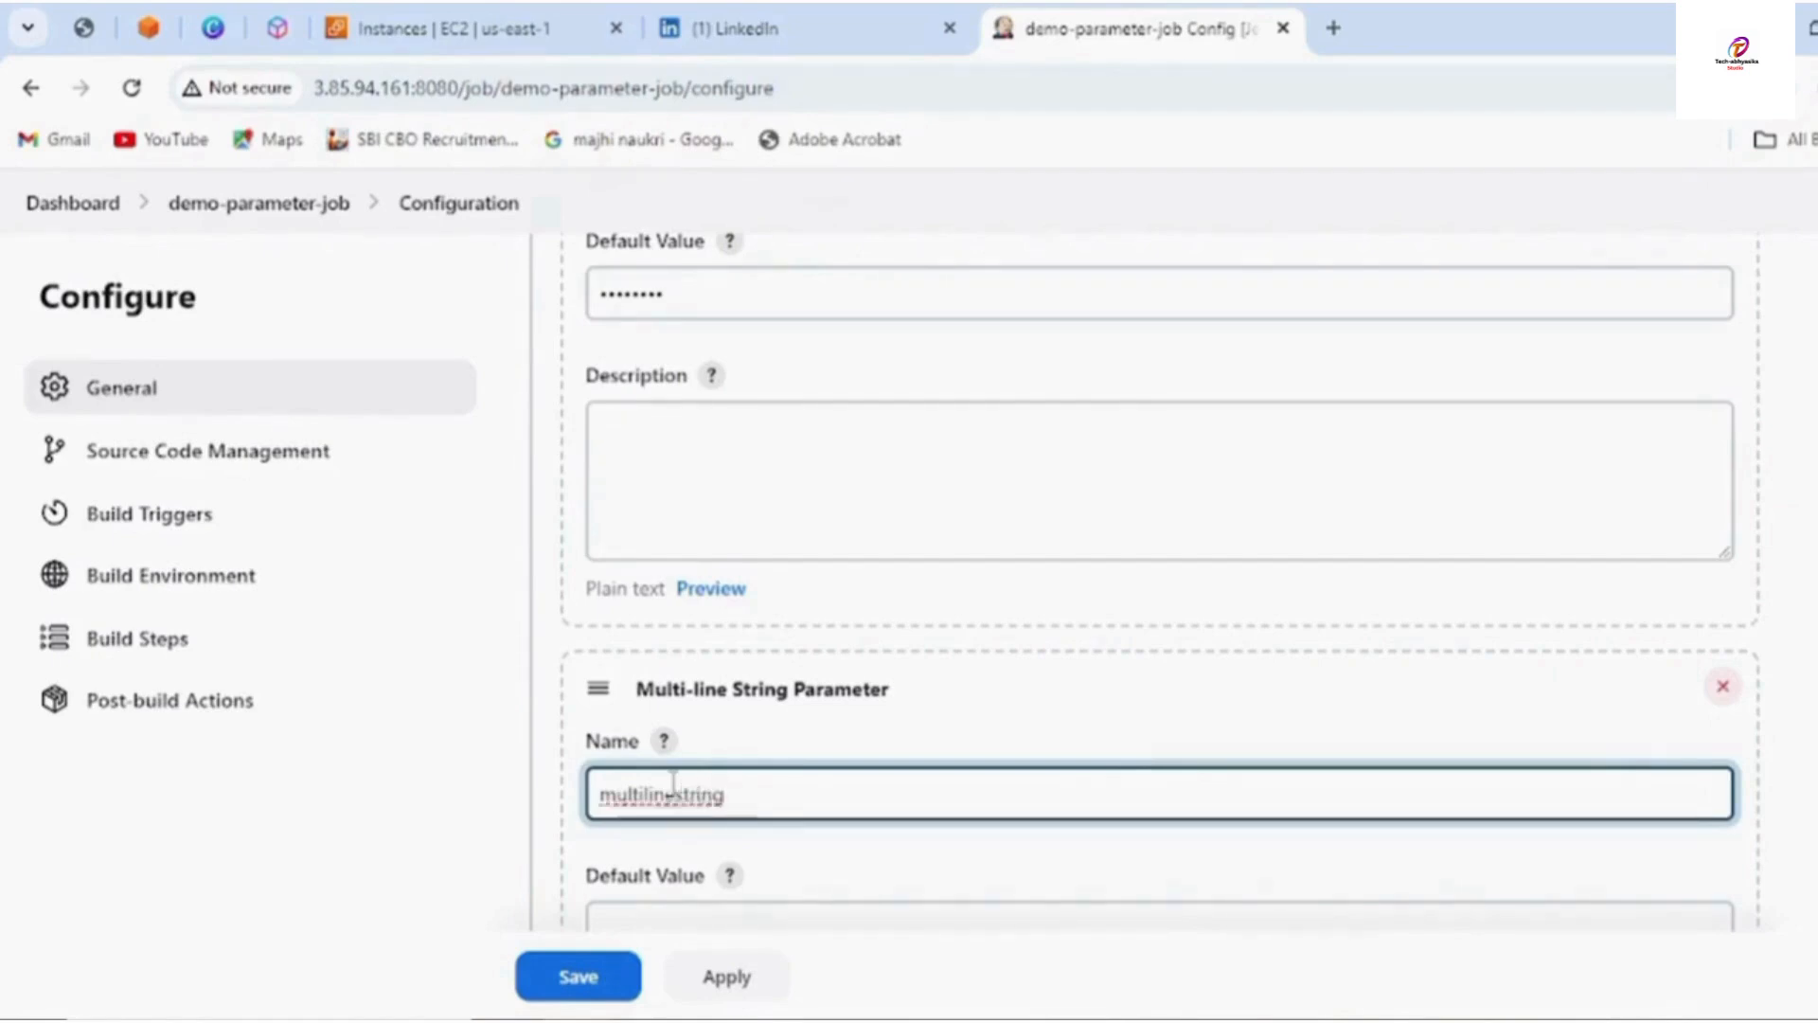
type("para")
scroll(663, 852, "down", 3)
Type 'welcome to Tech_Abhyashika youtube channel' as the default value, correcting the typos
left_click(667, 680)
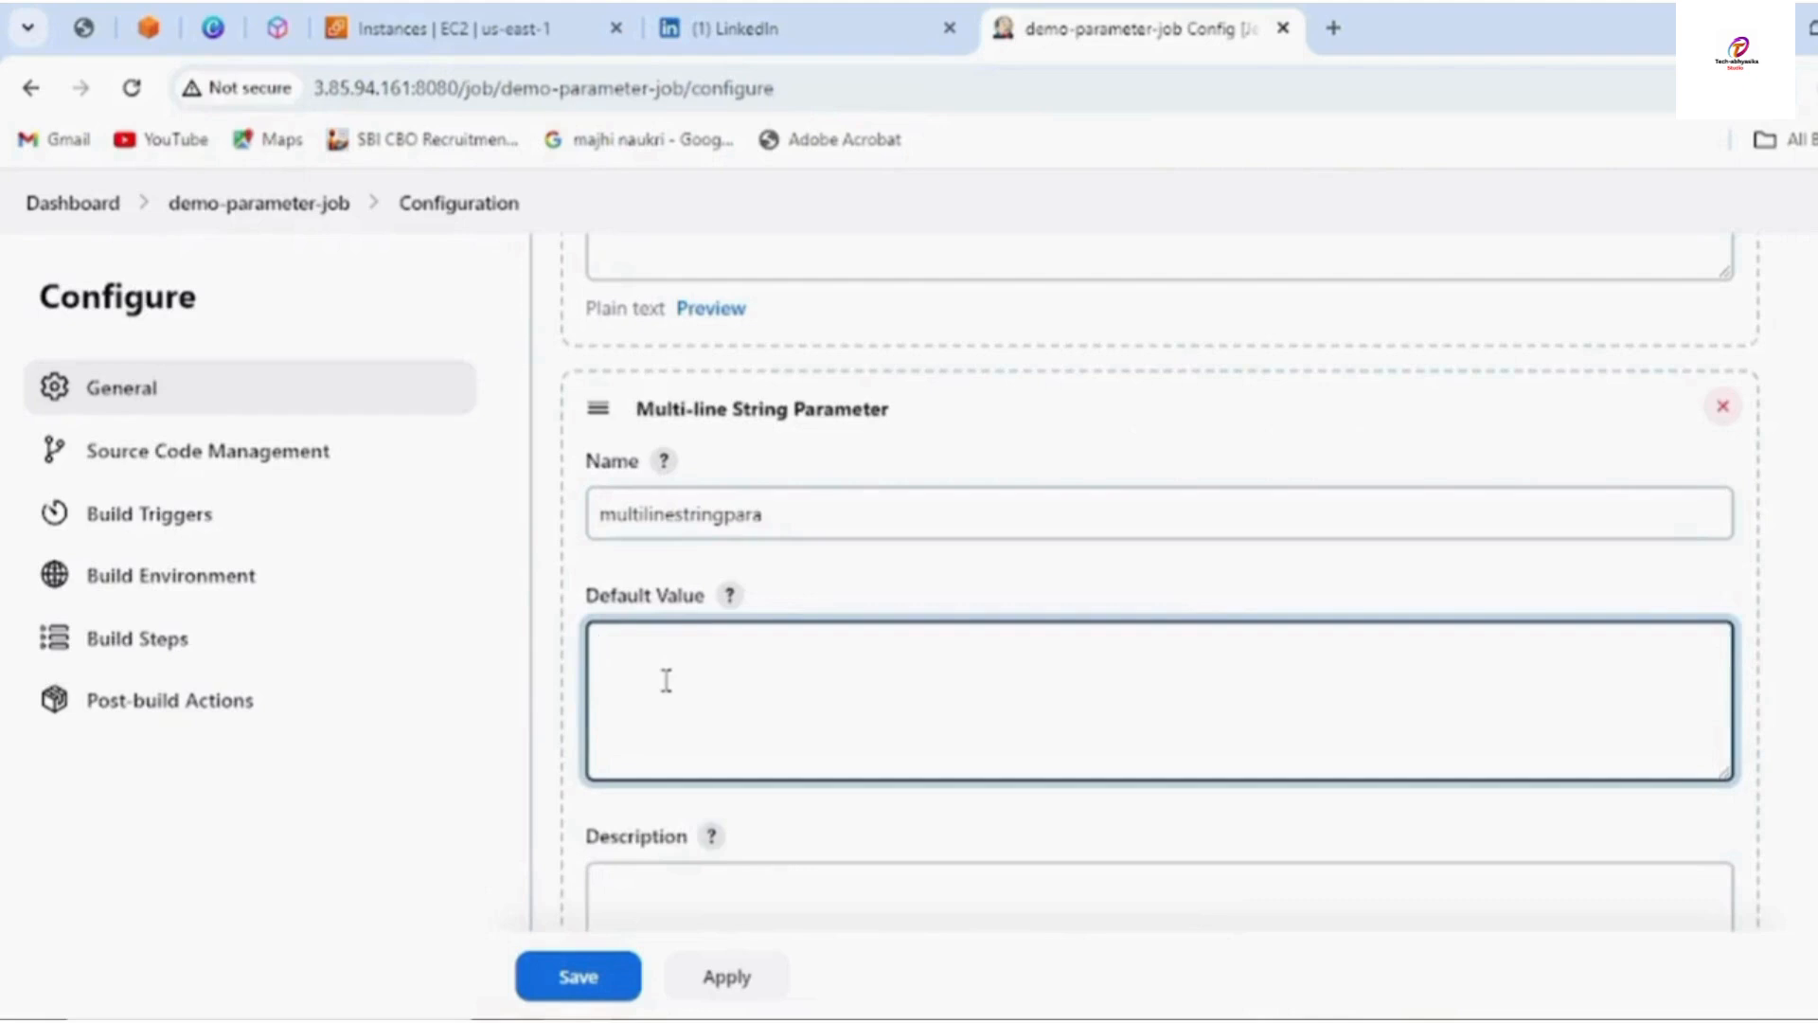
type("welcome to tchabh")
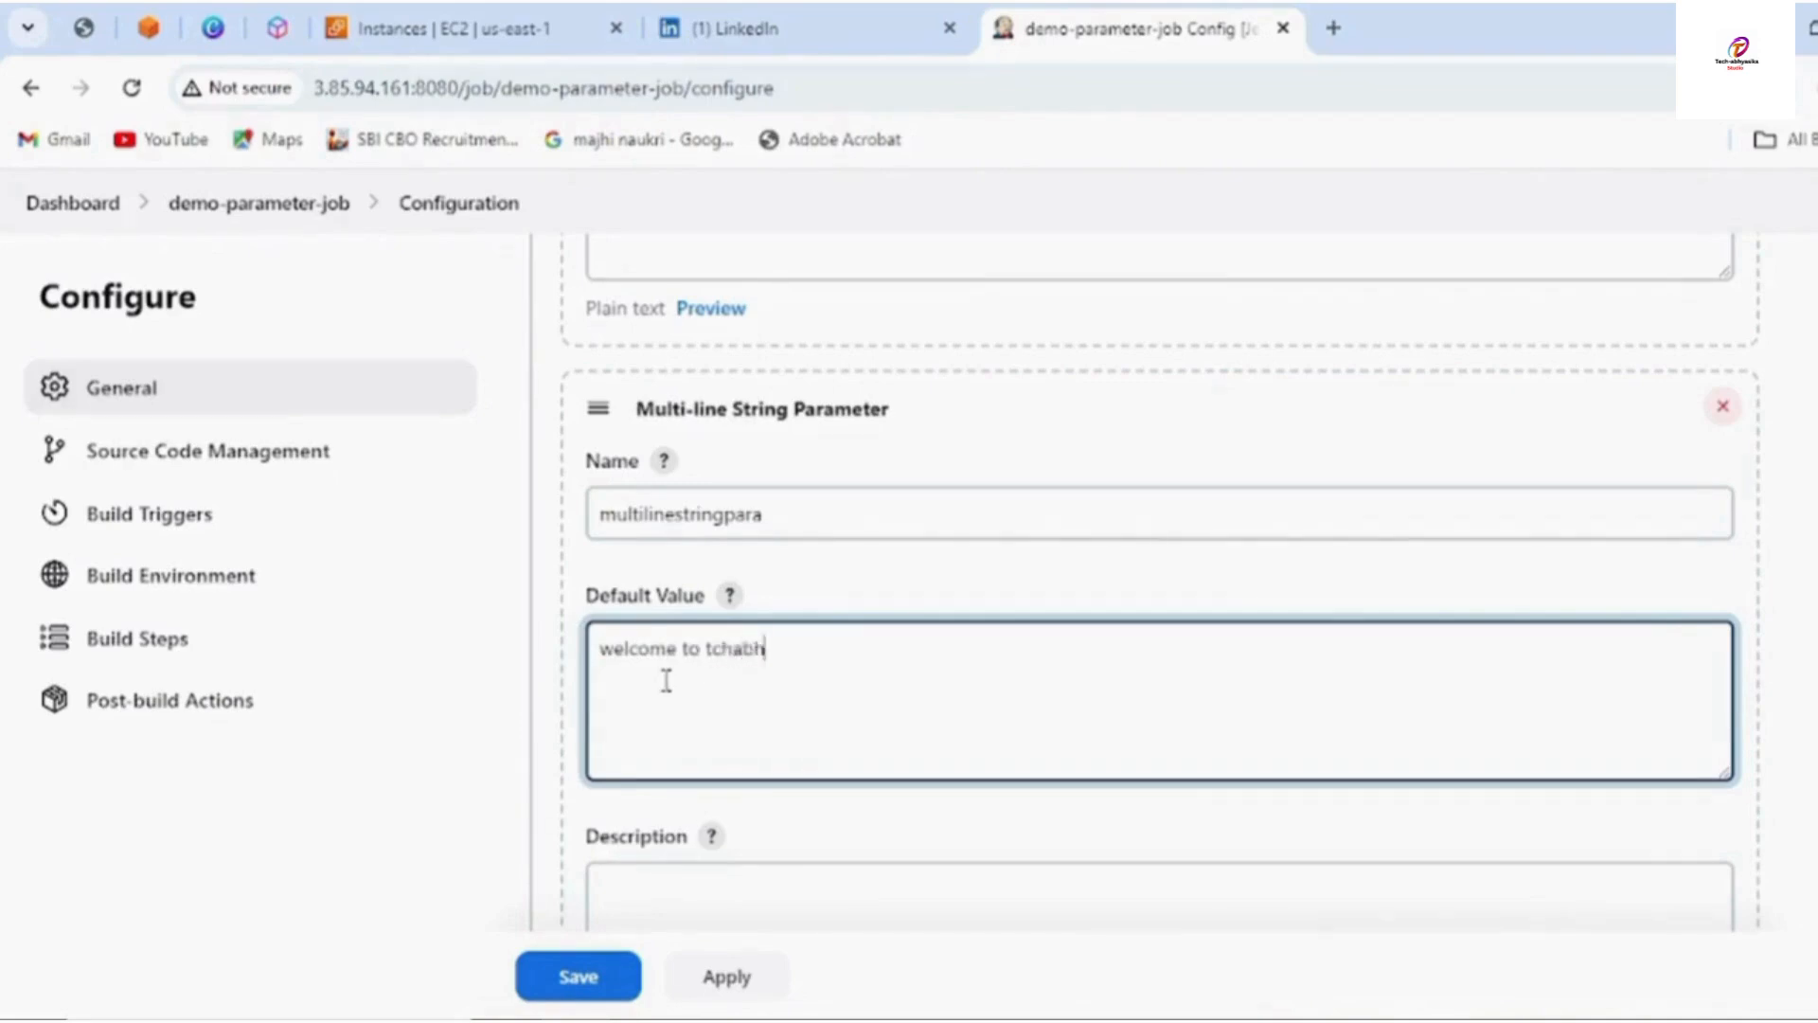
type("yshika")
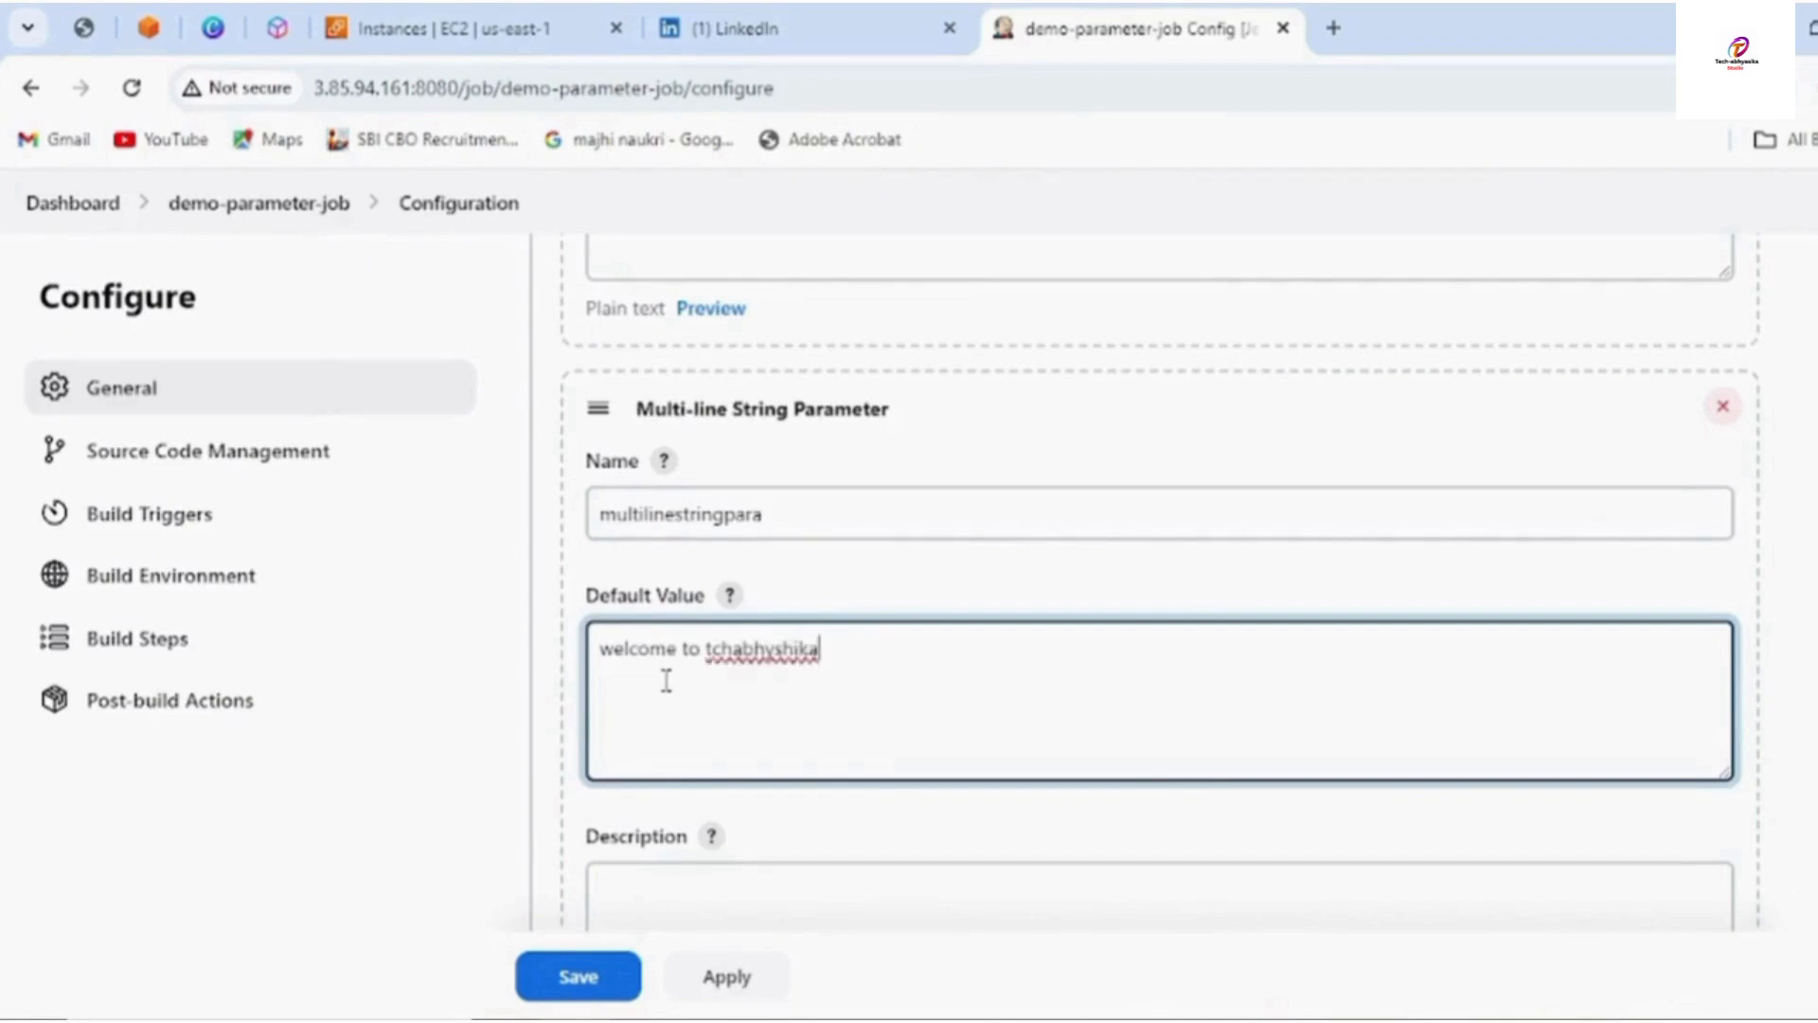
key("Left")
key("Left")
key("Left")
key("Left")
key("Left")
key("Left")
key("Left")
key("Left")
key("BackSpace")
key("BackSpace")
key("BackSpace")
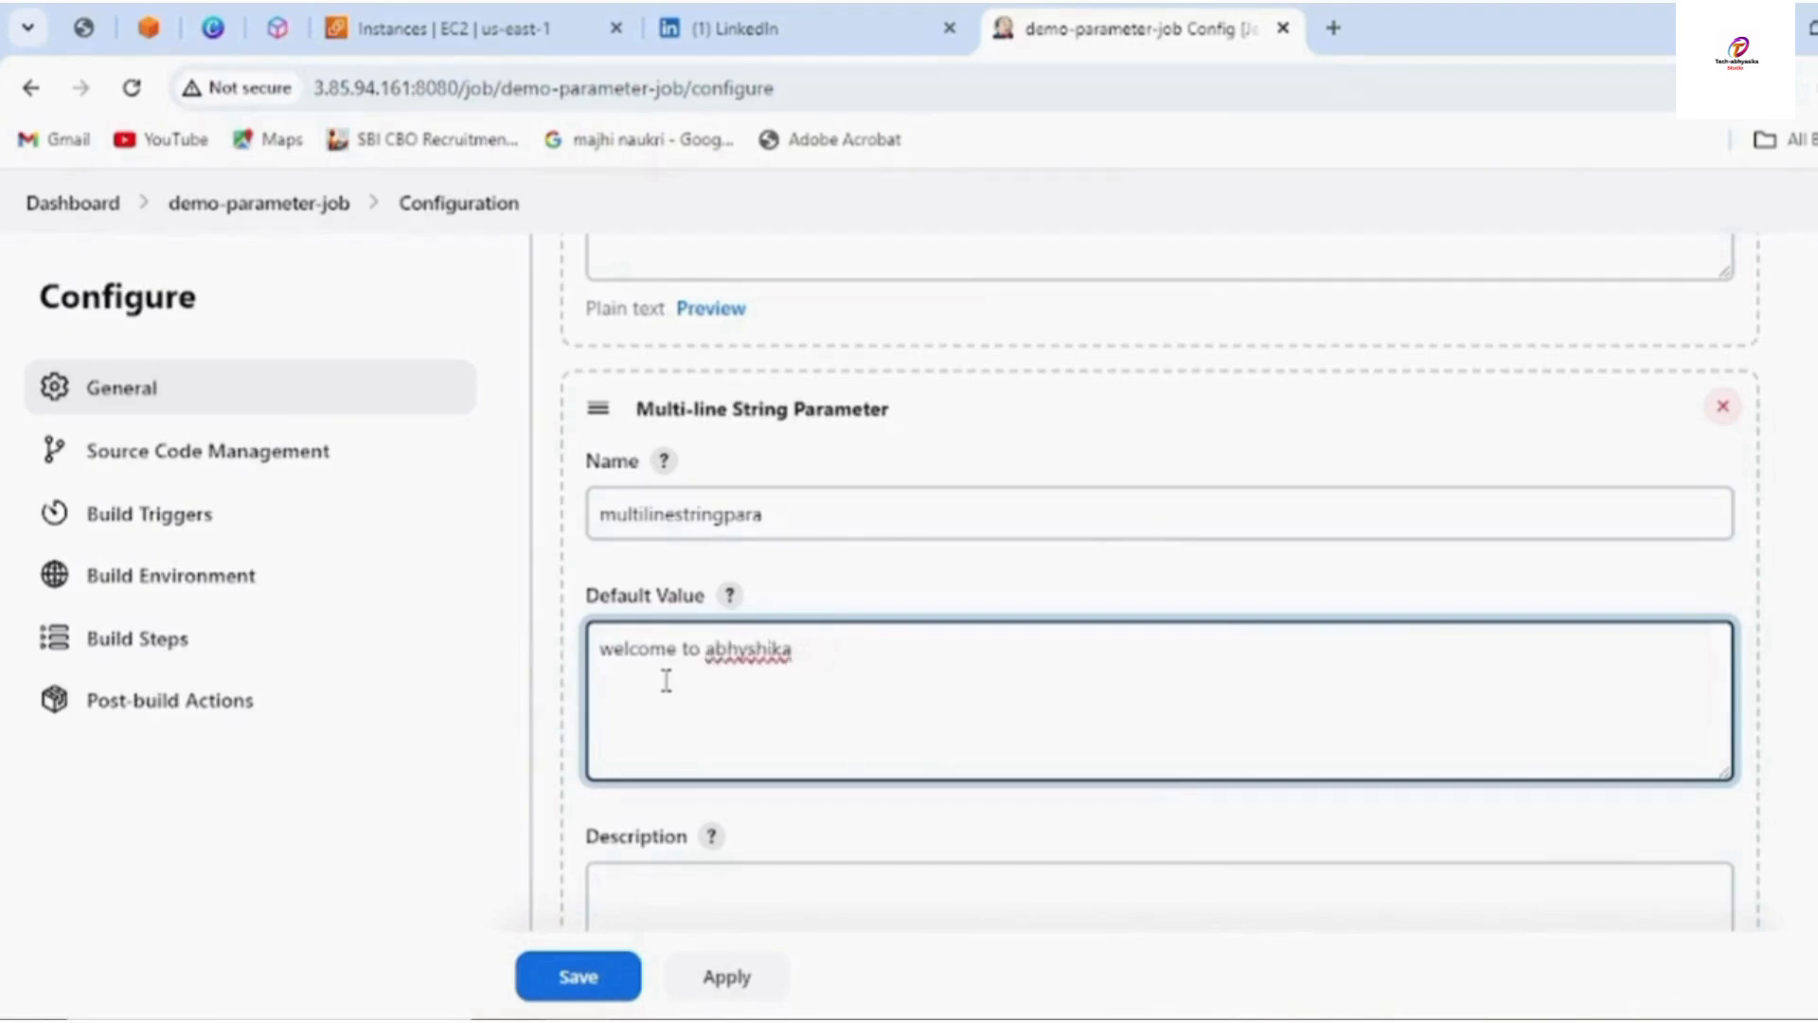
type("Tech")
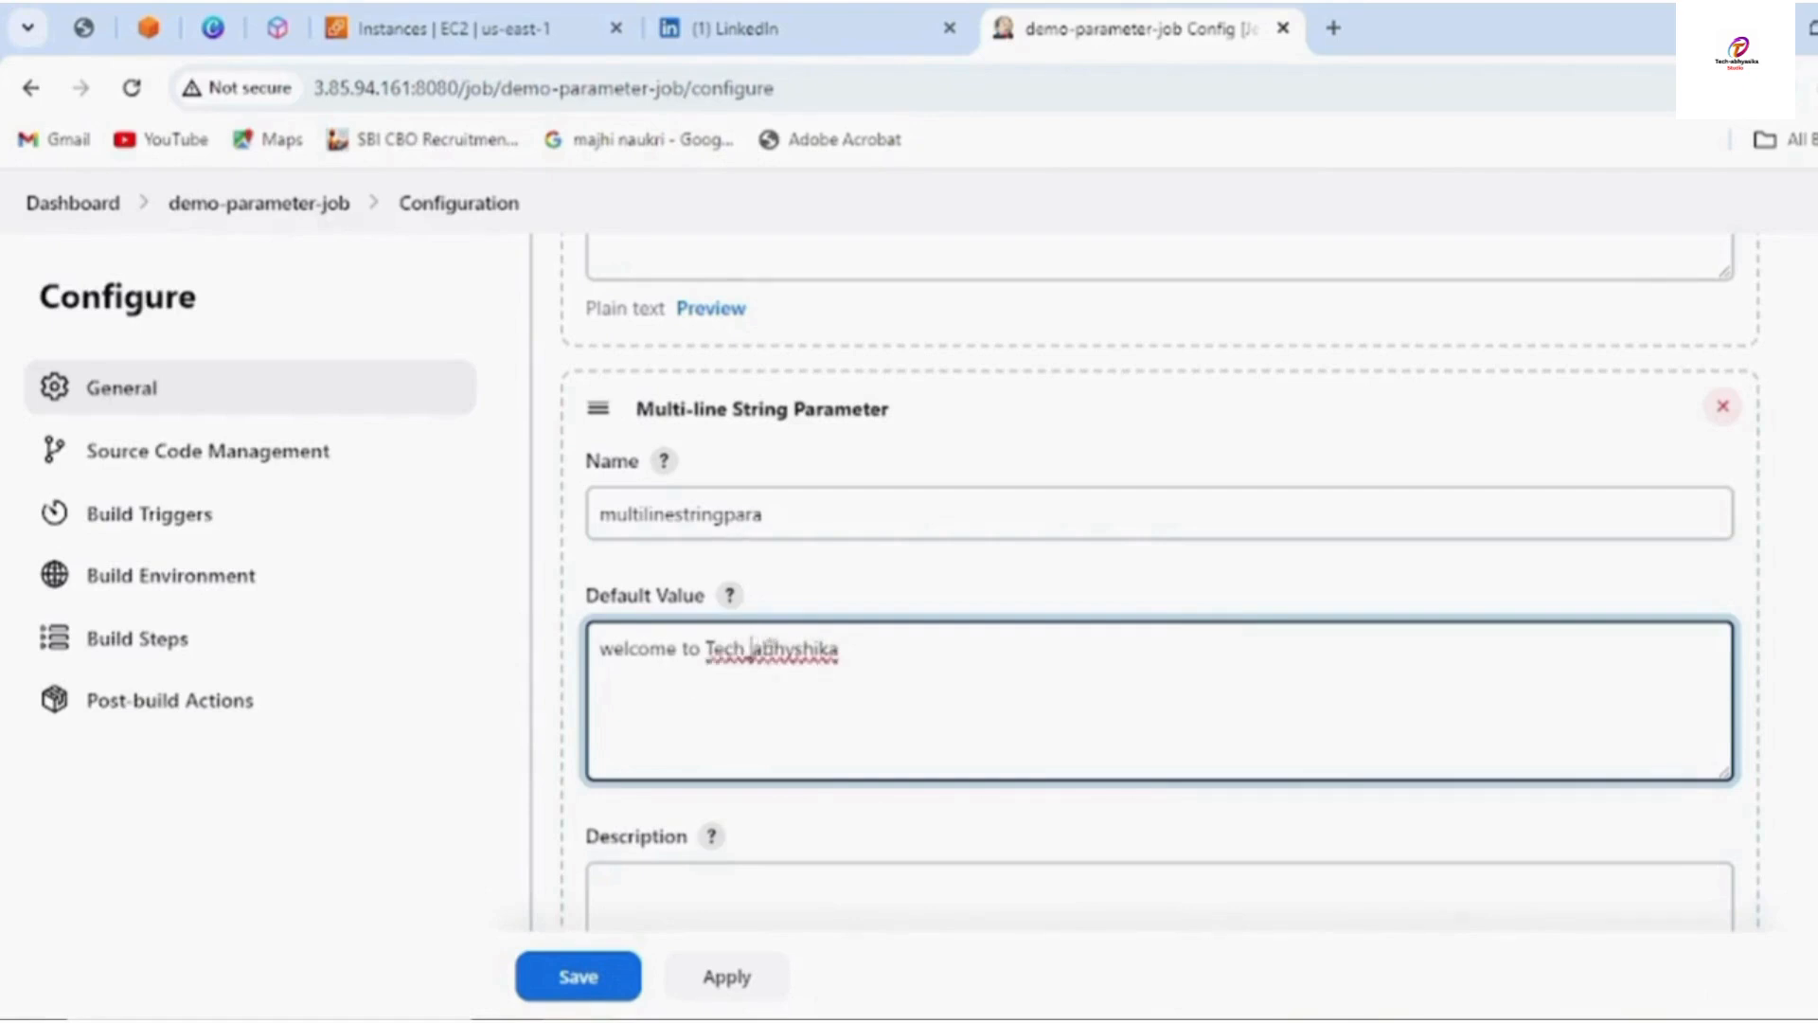
left_click(763, 647)
key("BackSpace")
type("A")
left_click(798, 648)
type("a")
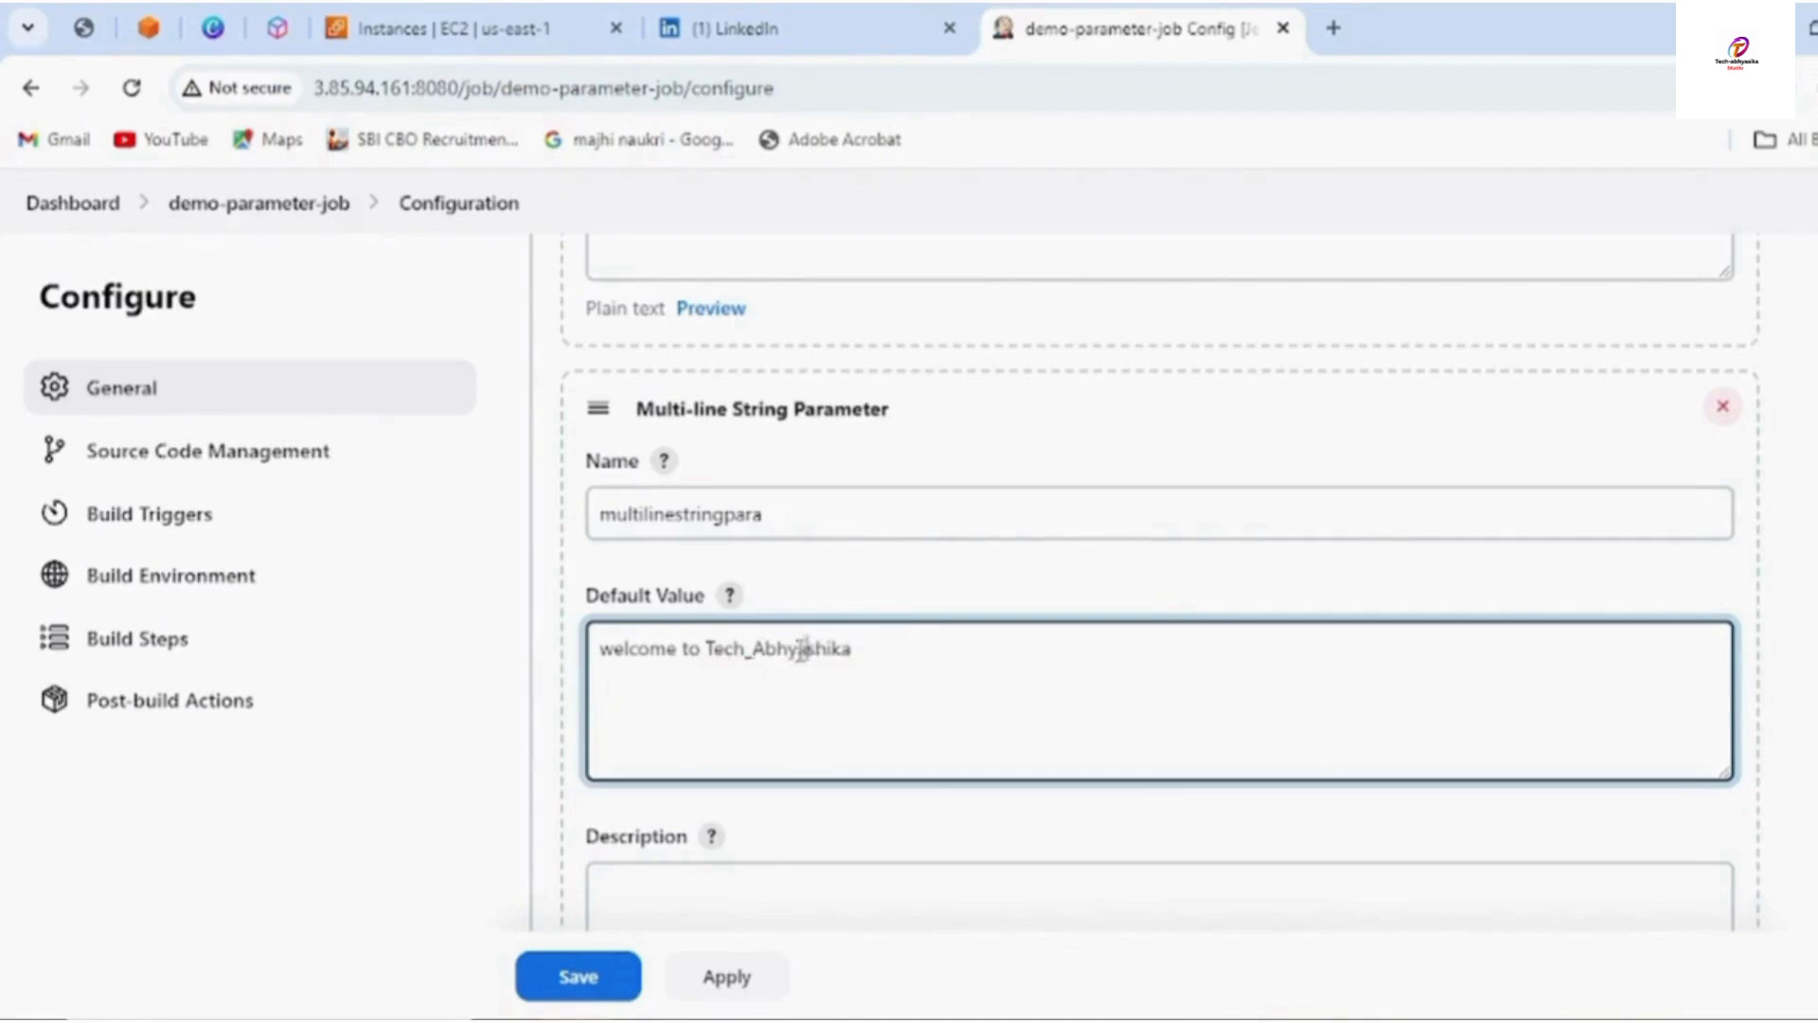
left_click(889, 657)
type("youtube channel")
Copy the sentence and paste it onto two new lines, giving three identical lines
left_click_drag(598, 648, 1023, 649)
right_click(1028, 653)
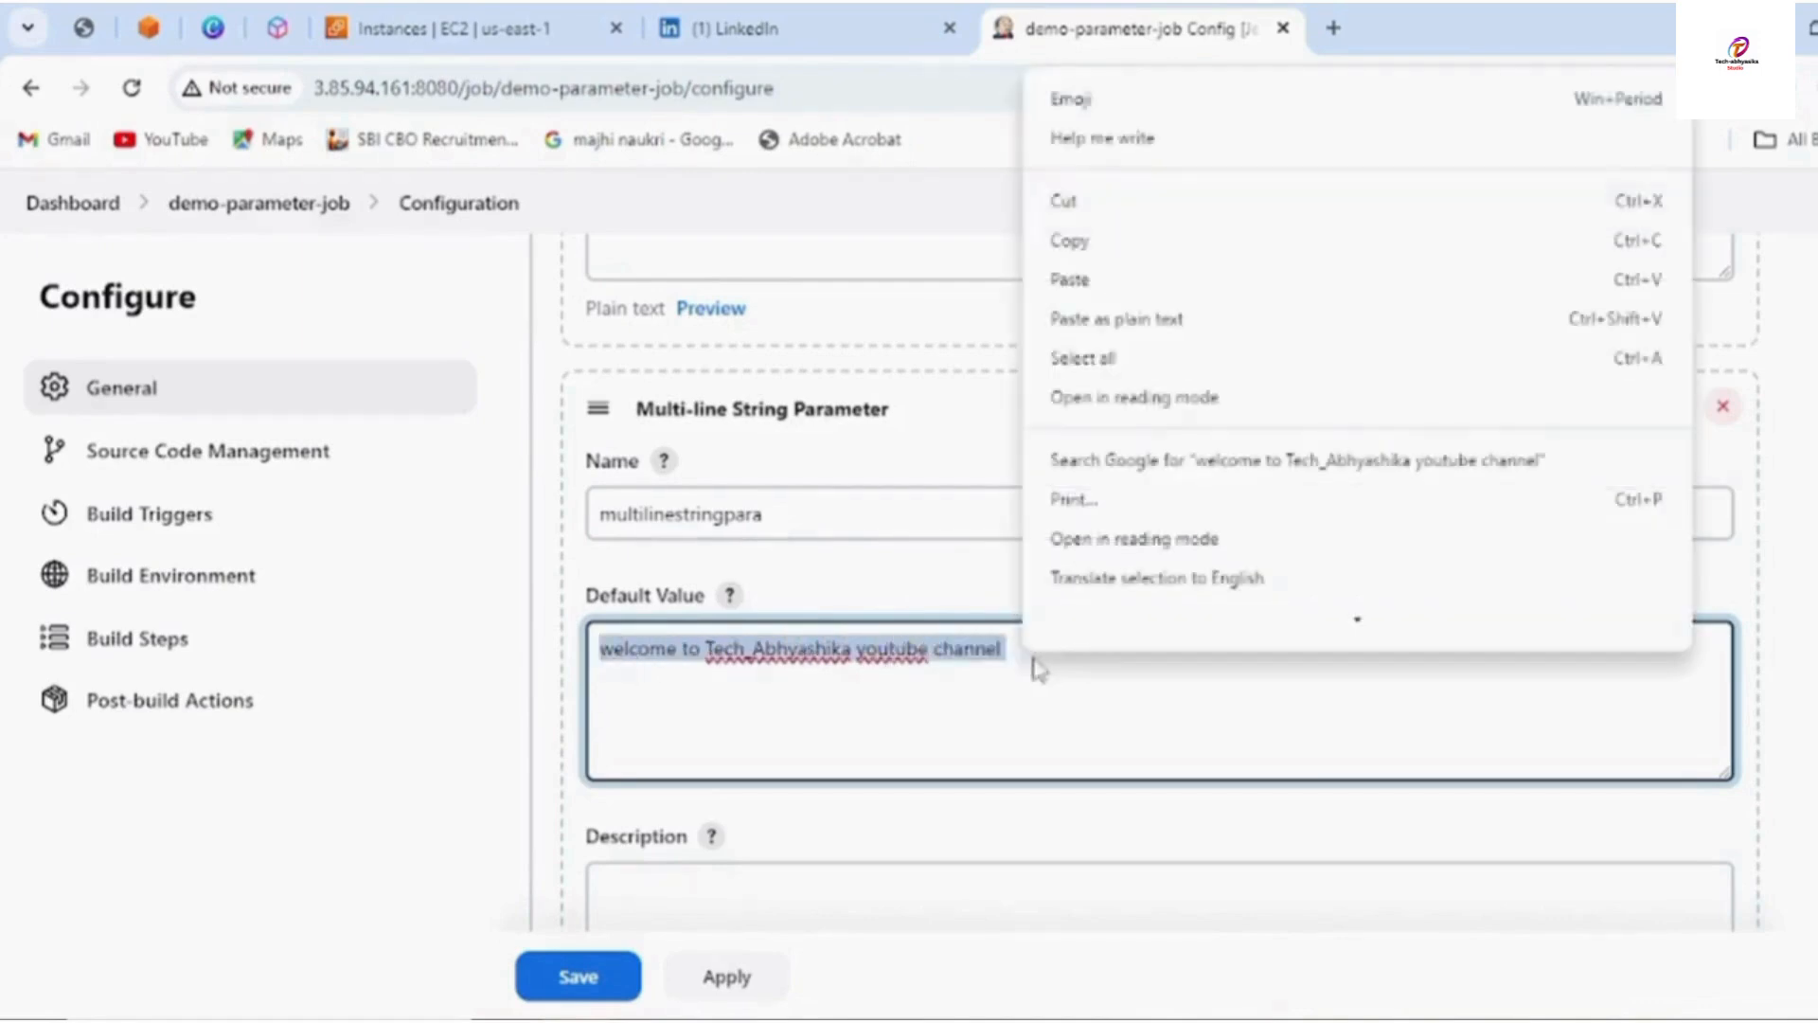
left_click(1073, 245)
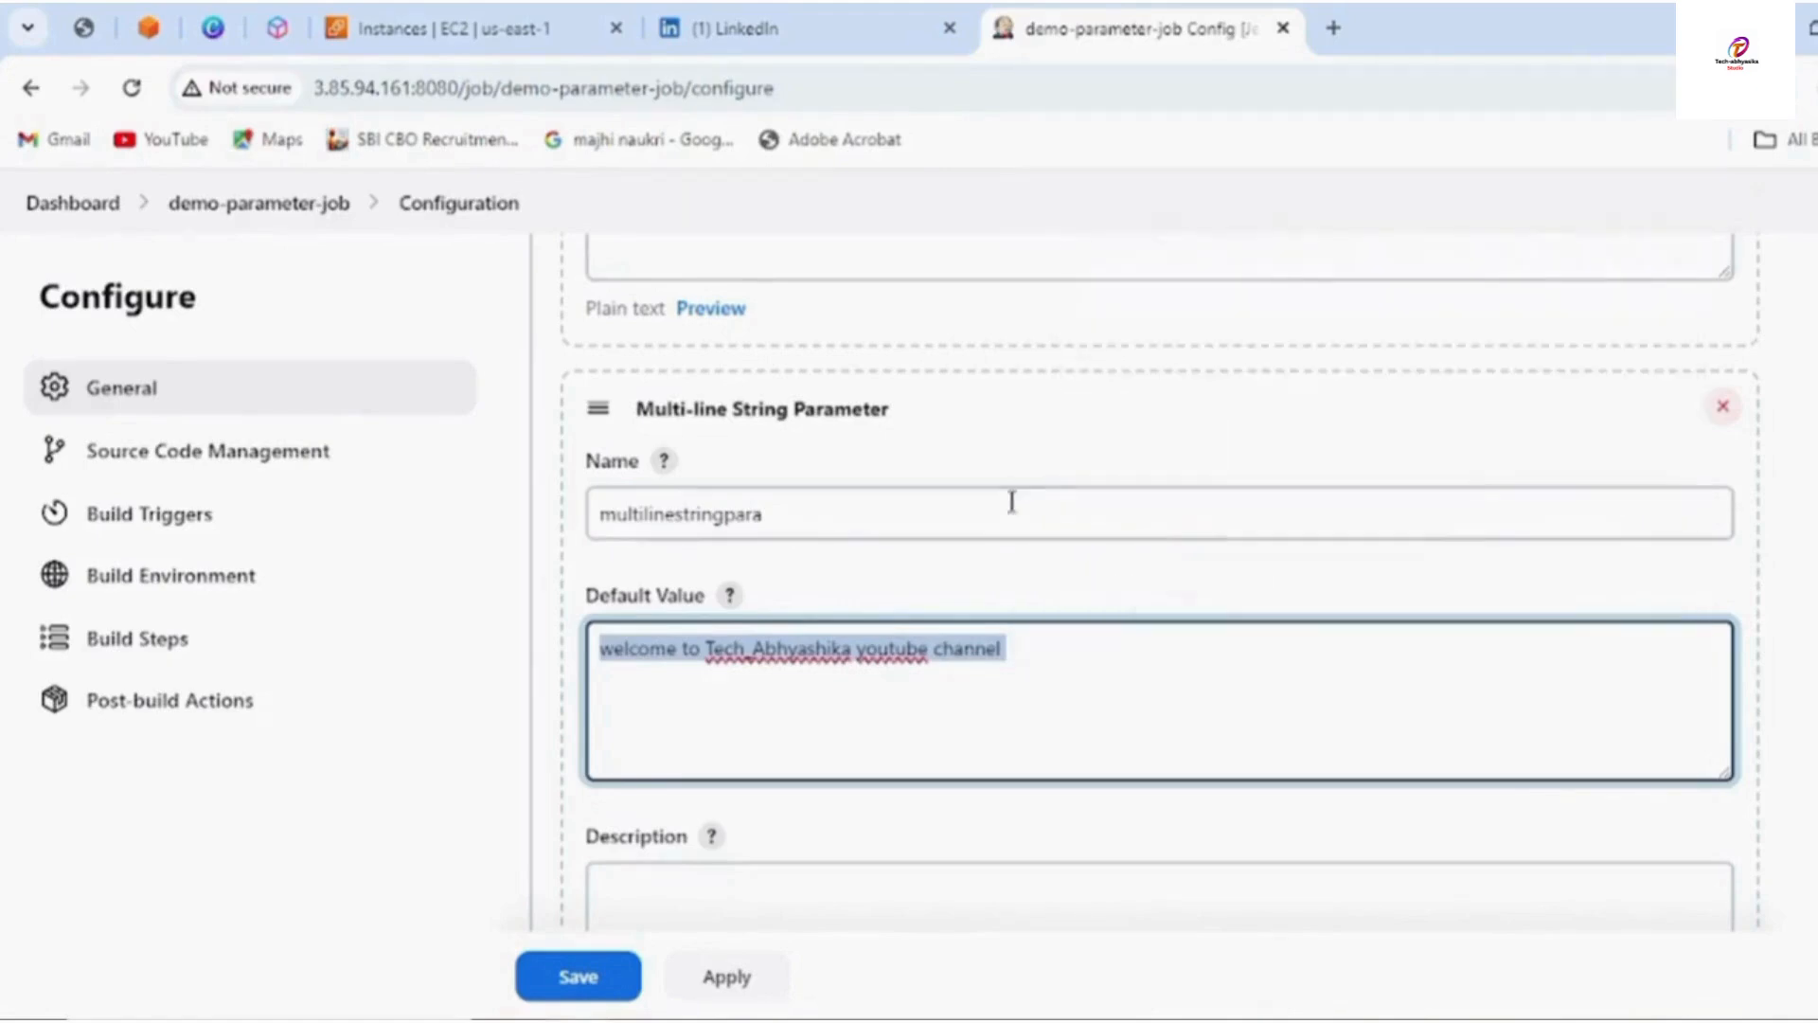
left_click(1048, 676)
key("Return")
key("ctrl+v")
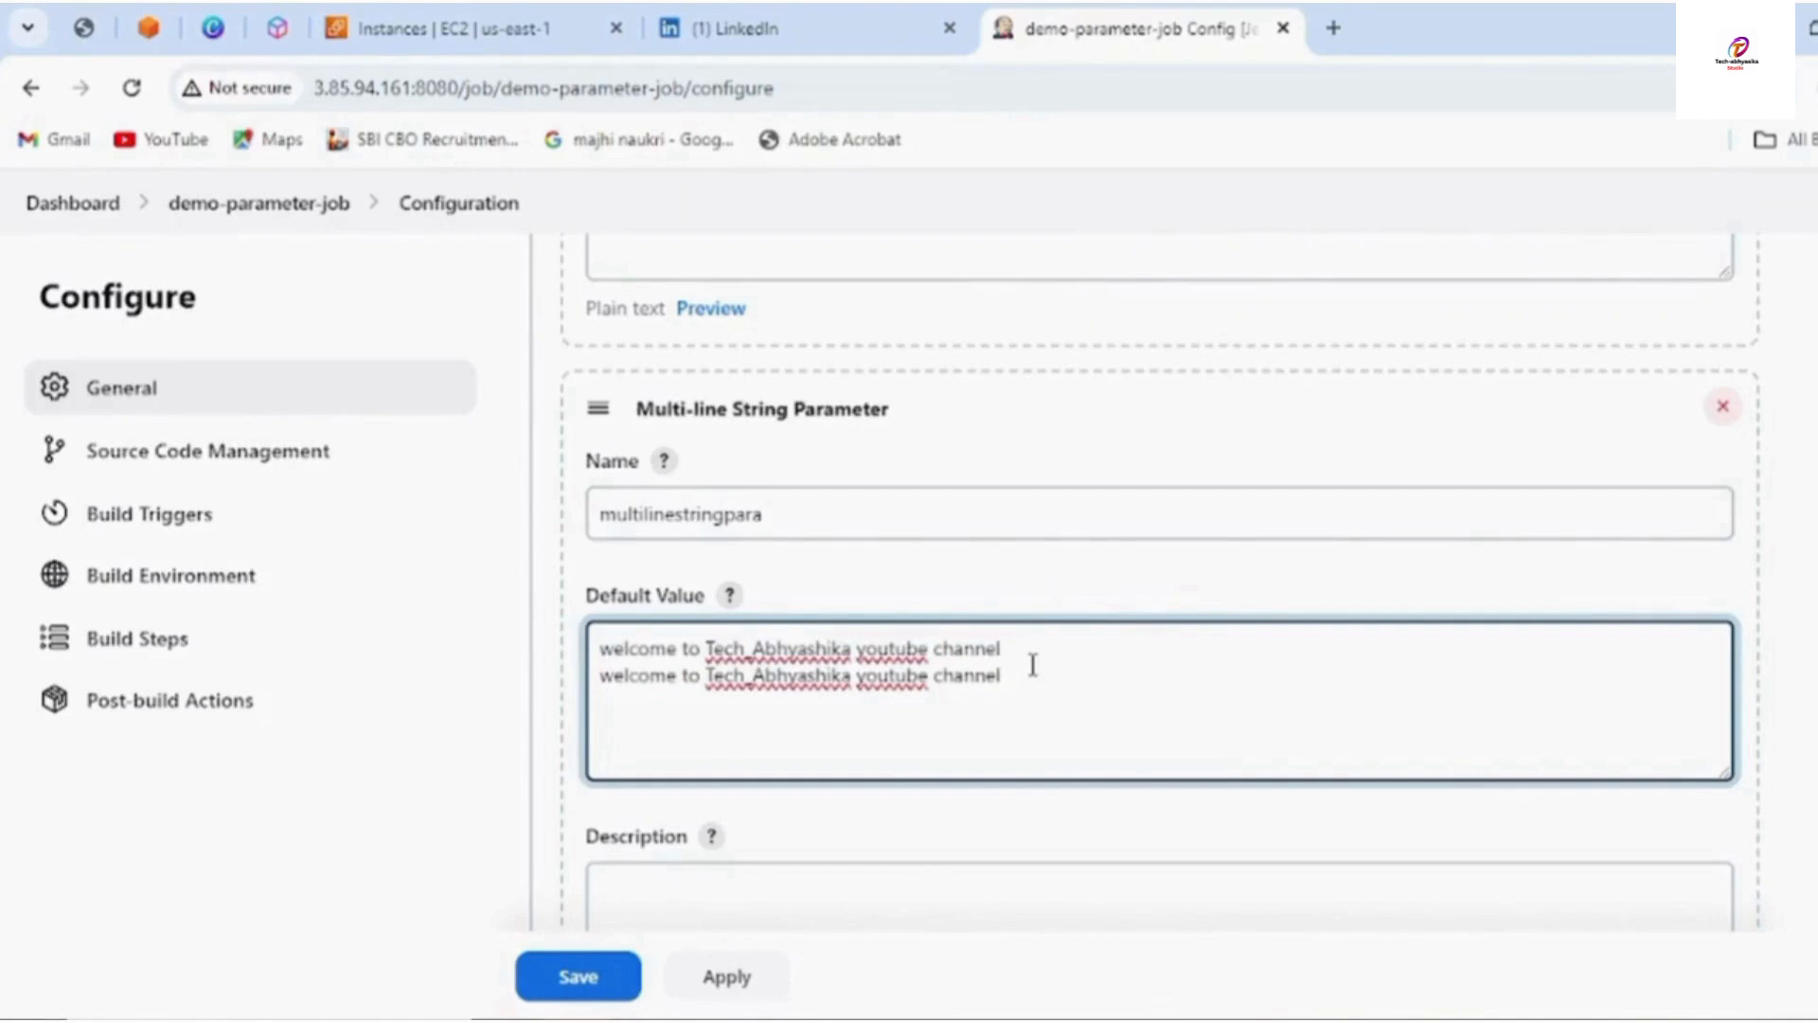
key("Return")
key("ctrl+v")
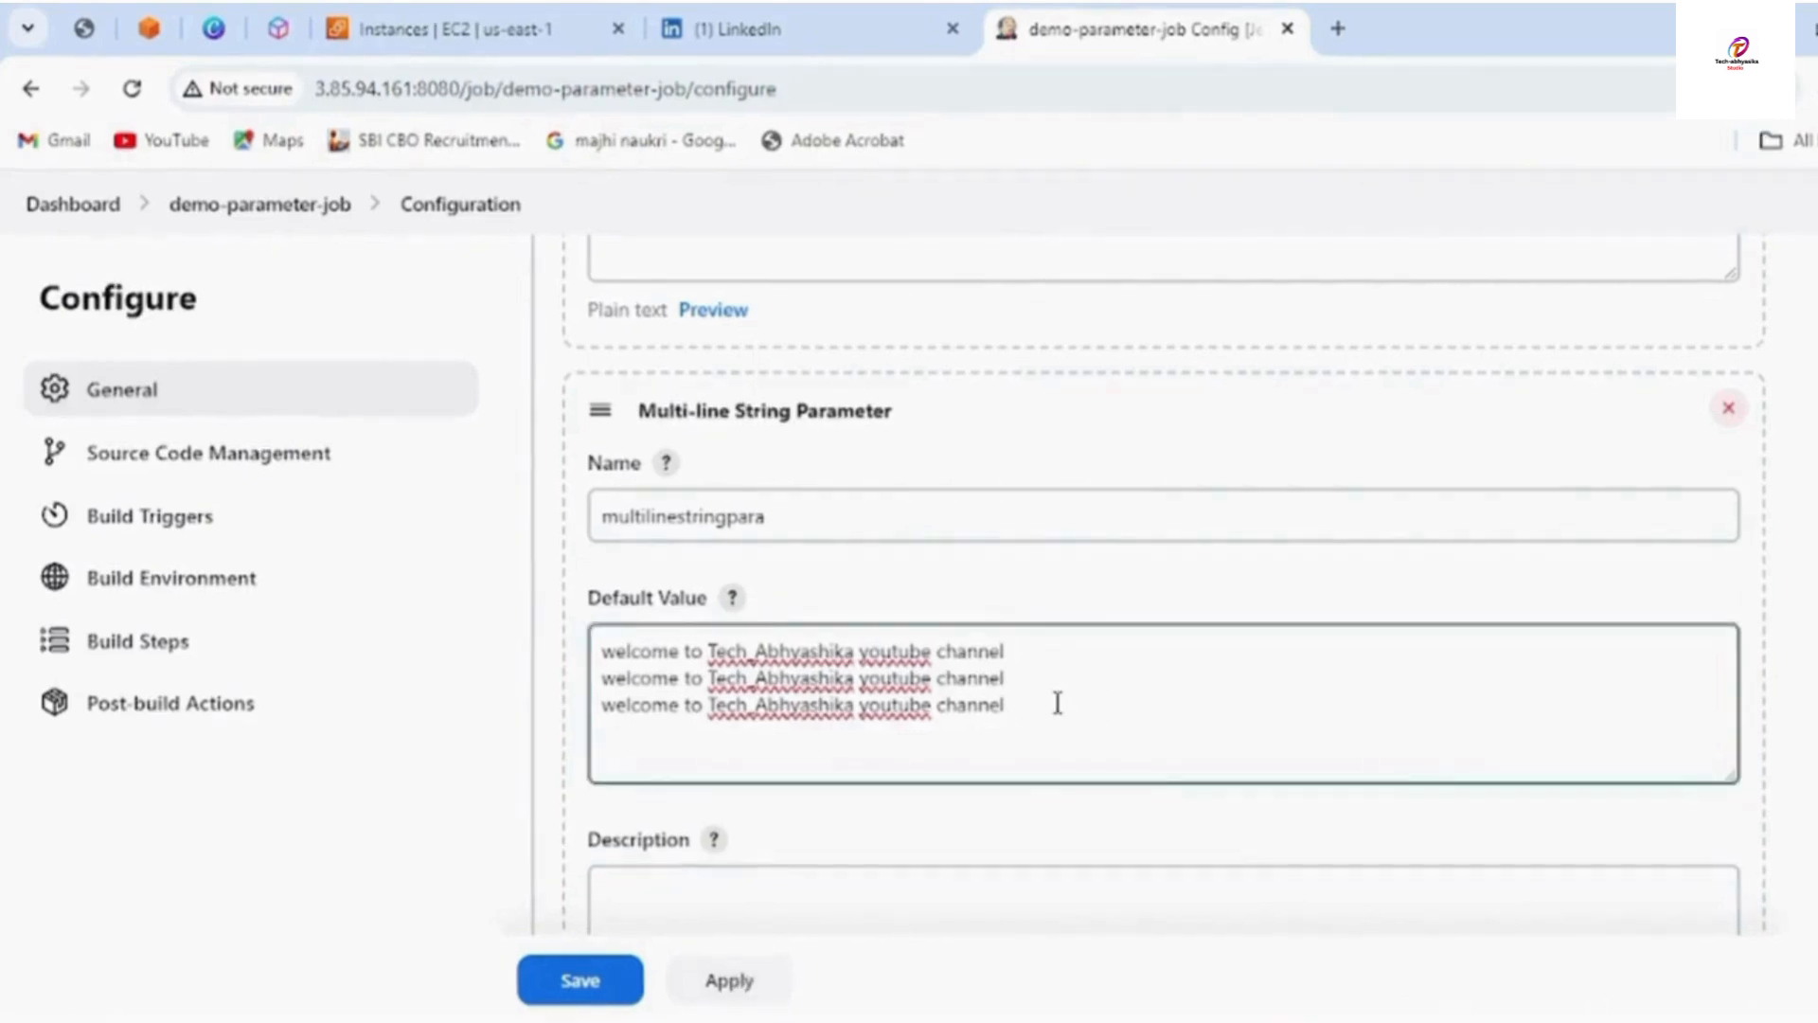
Copy the multi-line parameter name multilinestringpara
scroll(1058, 702, "up", 10)
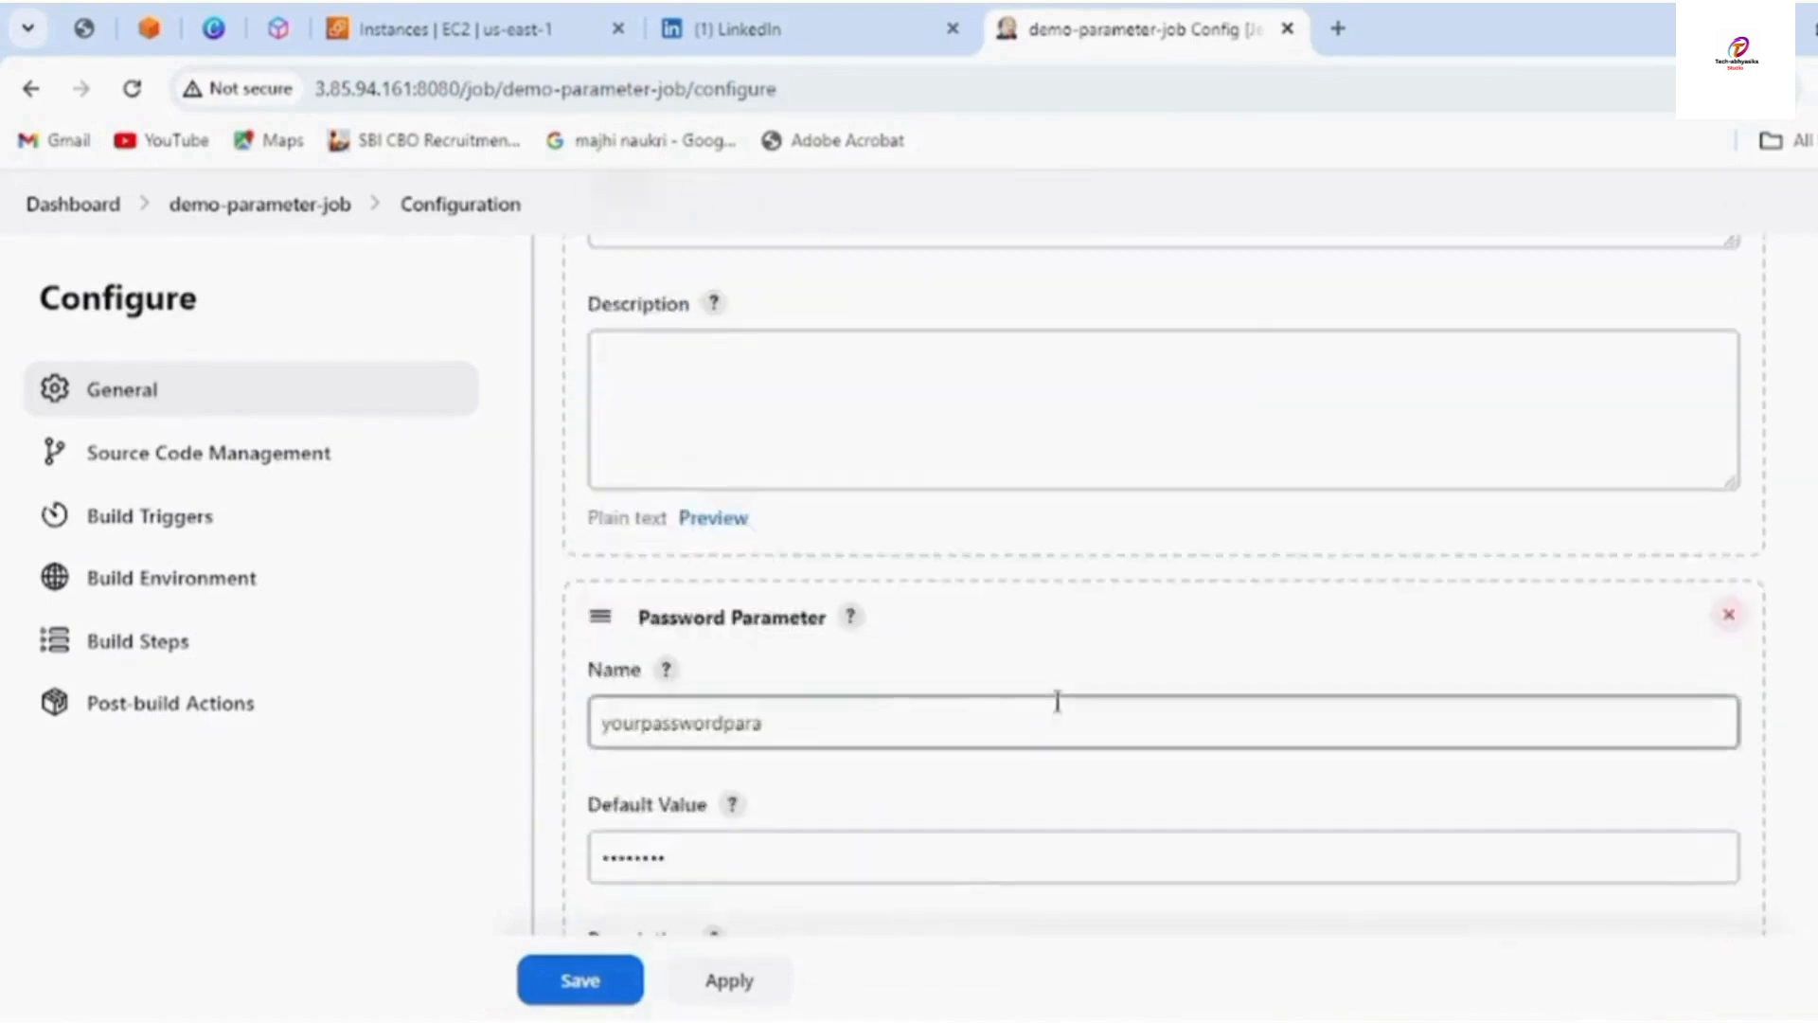
scroll(1057, 703, "up", 2)
scroll(1056, 700, "down", 10)
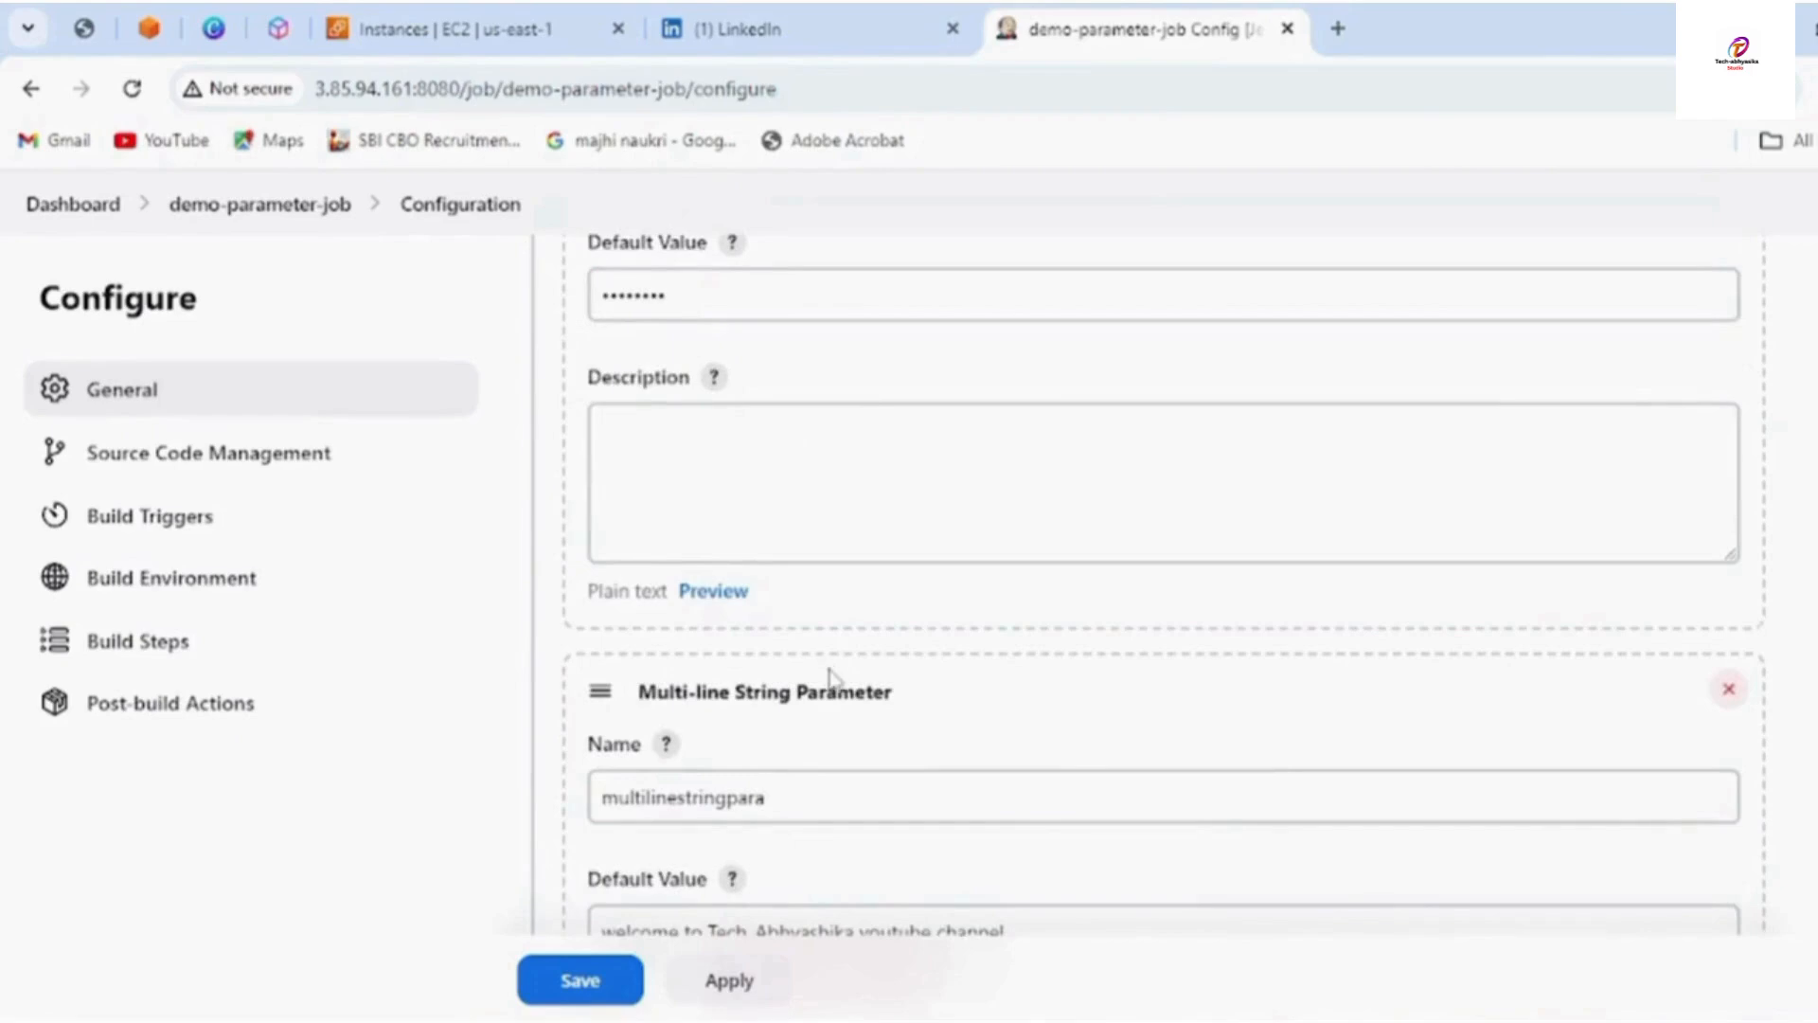
scroll(857, 758, "down", 4)
scroll(873, 739, "up", 3)
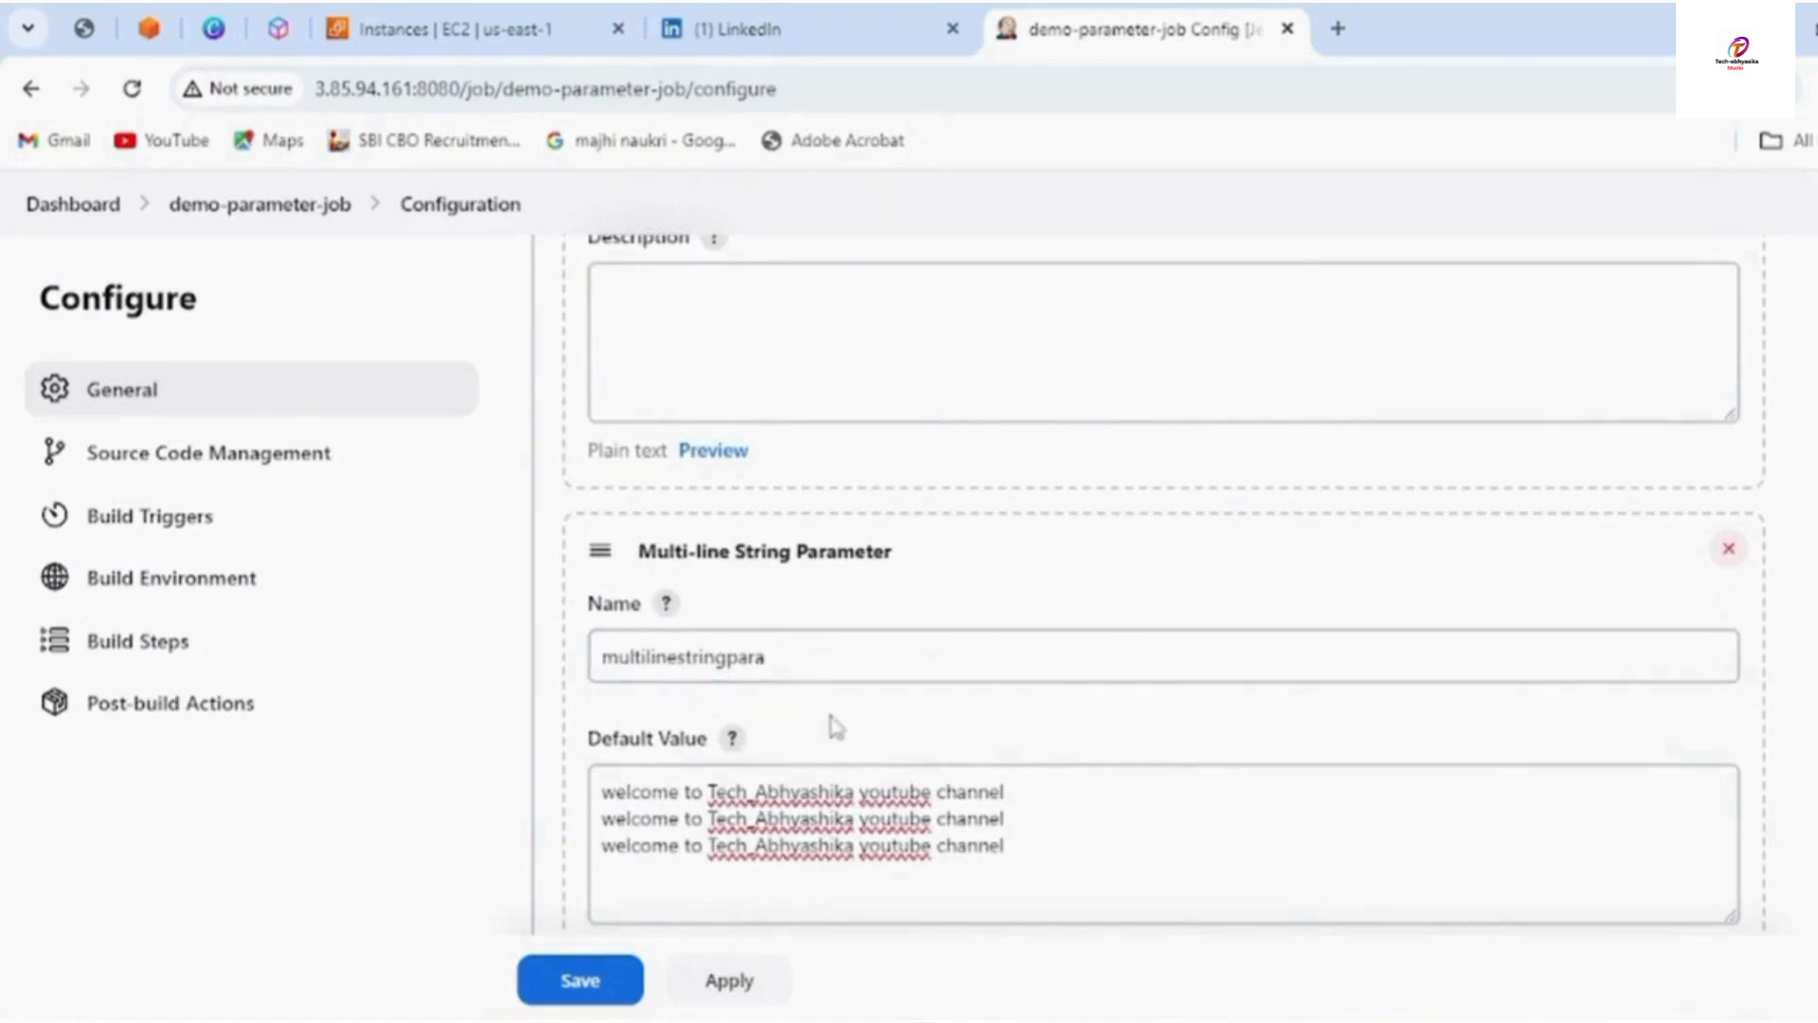
left_click_drag(600, 655, 795, 651)
right_click(795, 652)
left_click(839, 222)
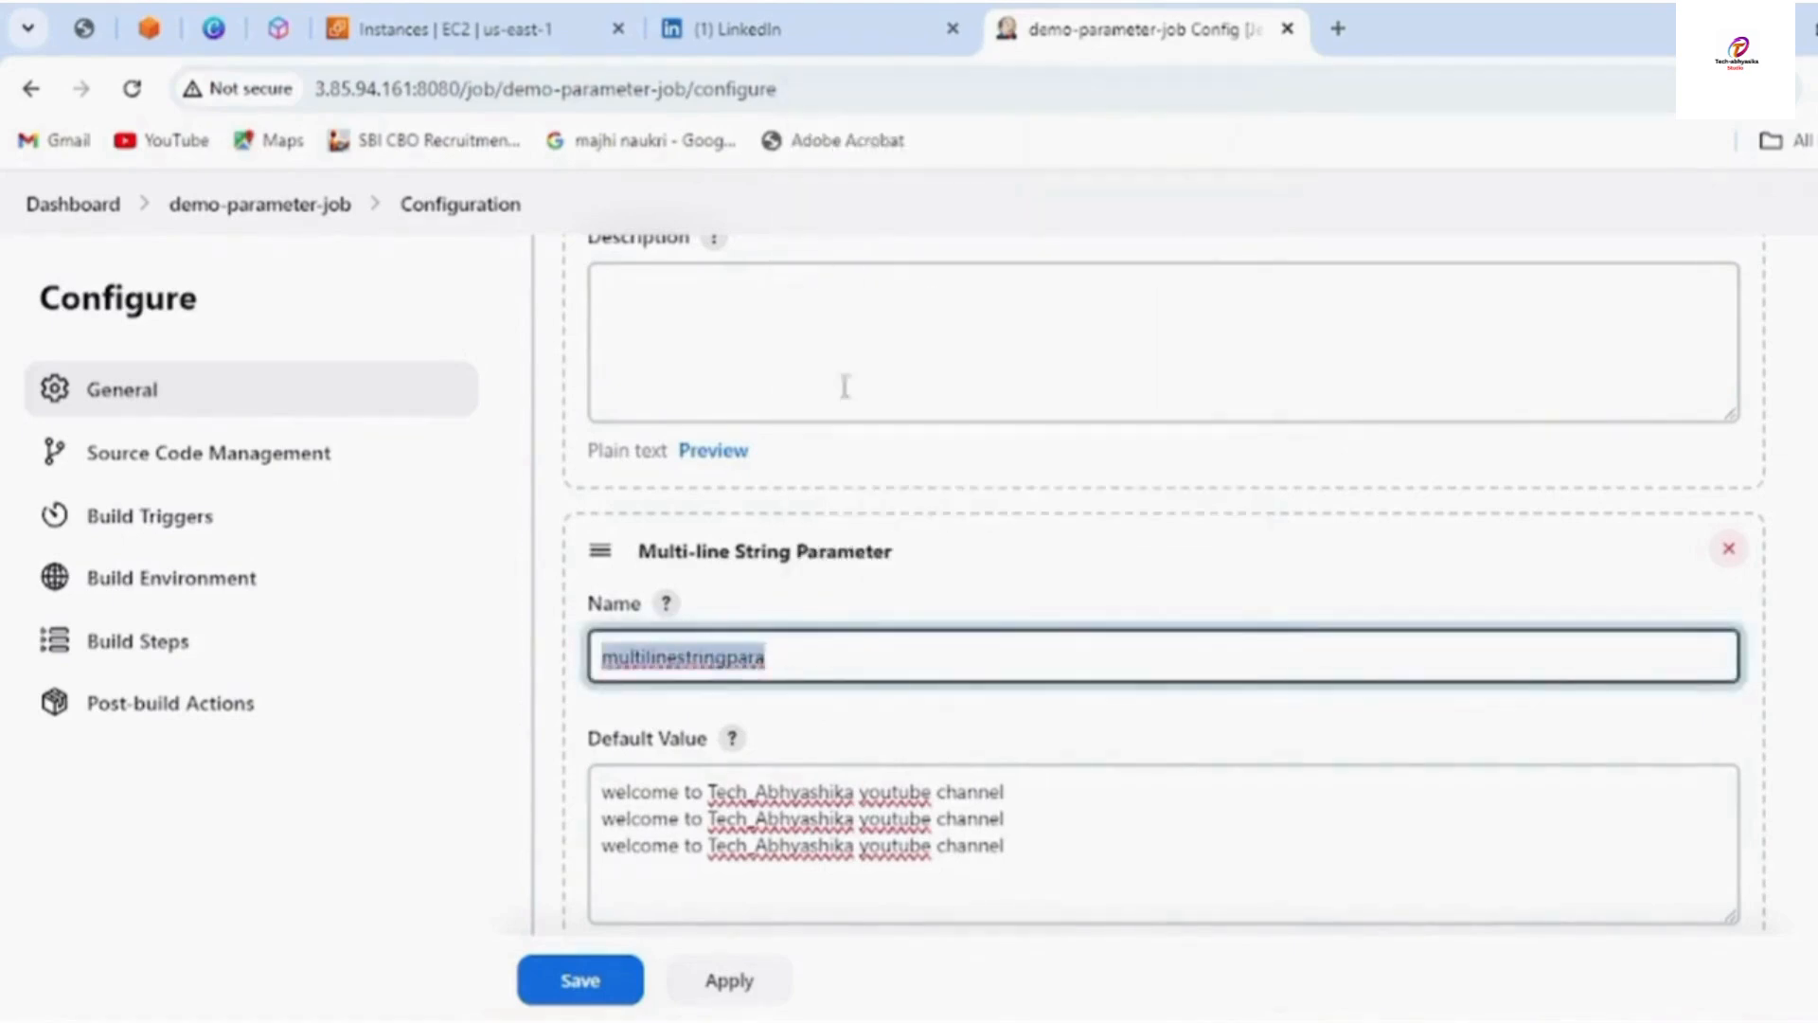
Scroll down to the Execute shell build step's command box
scroll(872, 697, "down", 10)
scroll(872, 698, "up", 10)
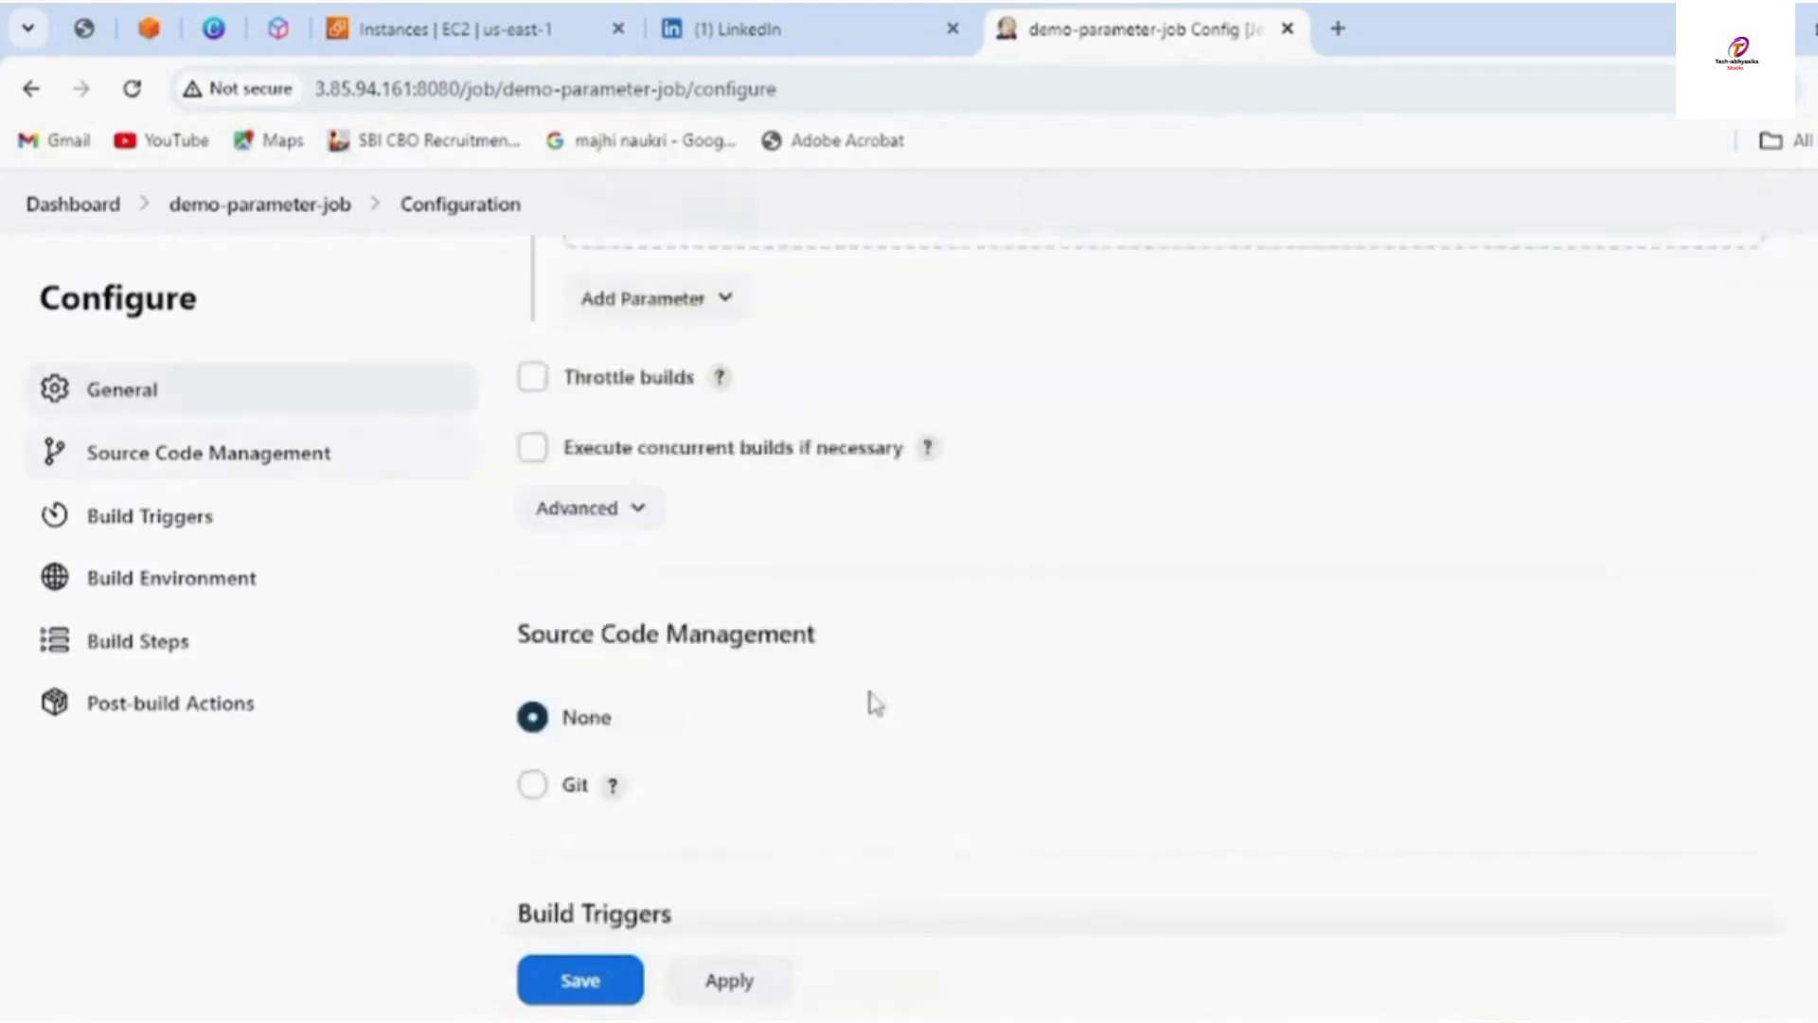
scroll(872, 692, "up", 3)
scroll(869, 690, "down", 12)
scroll(864, 706, "down", 7)
Append echo "multiline ${multilinestringpara}" to the shell command and begin another echo line
left_click(876, 790)
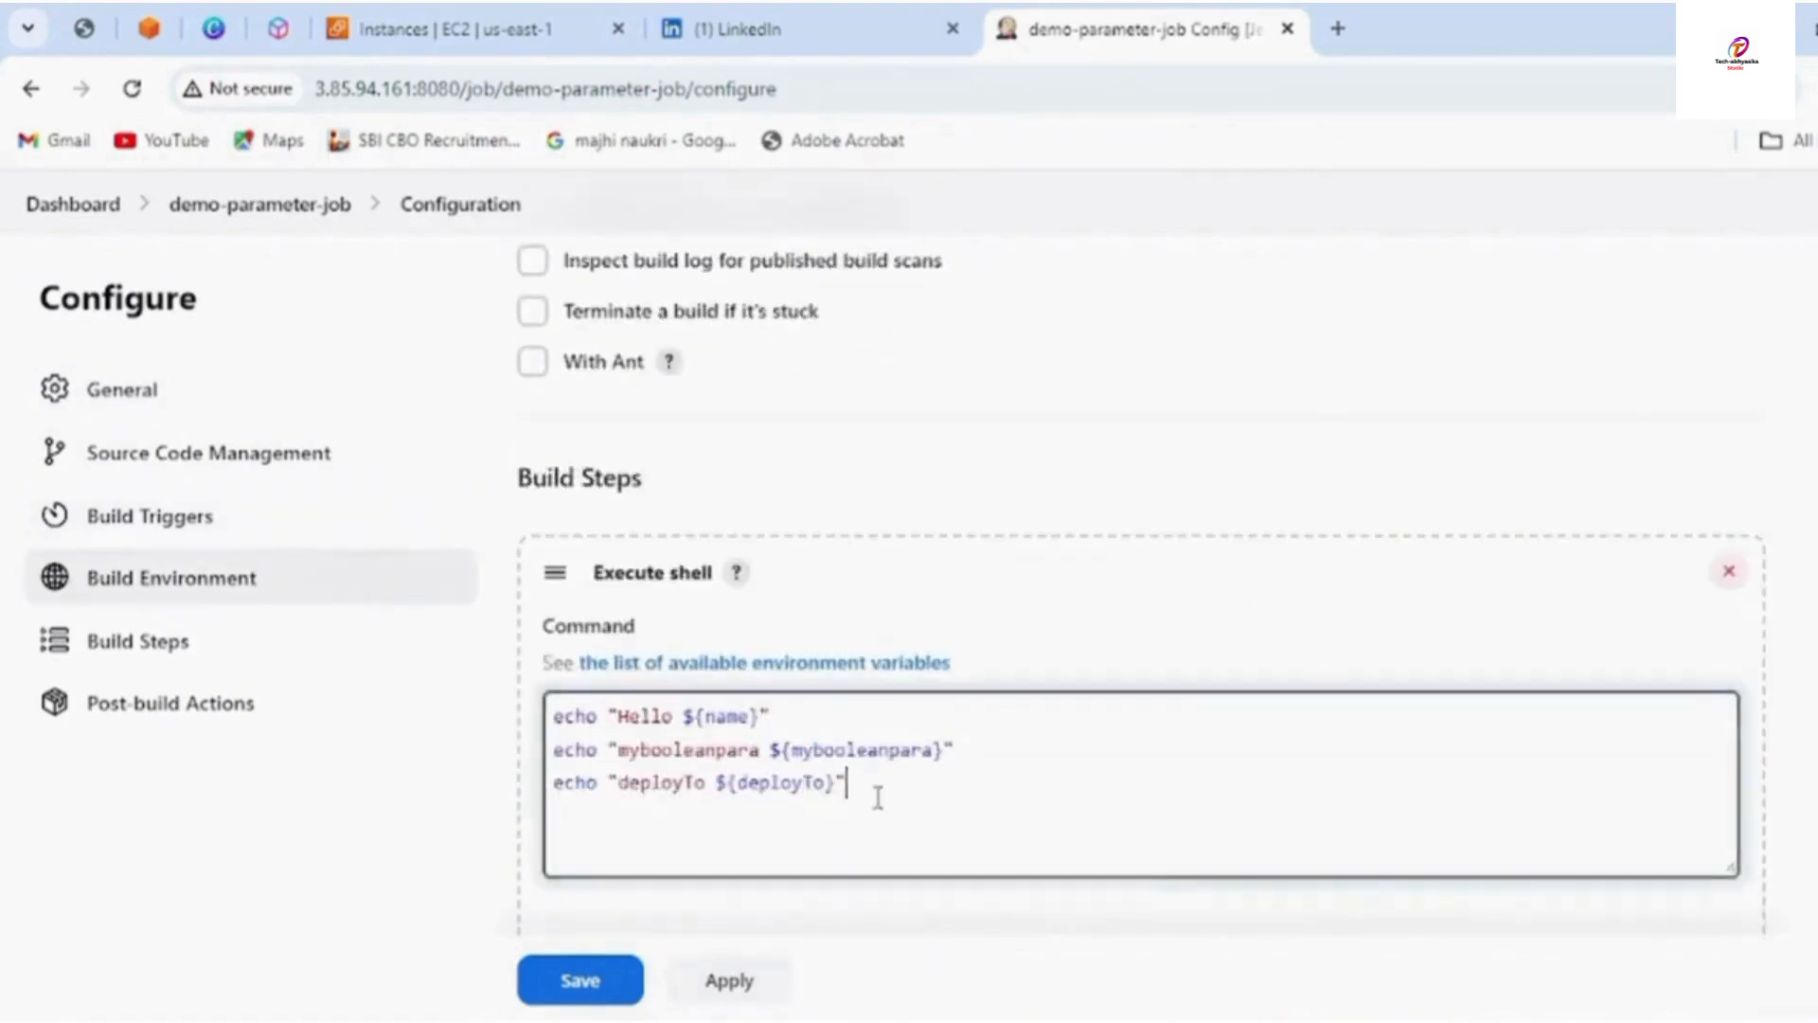
key("Return")
type("echo \"")
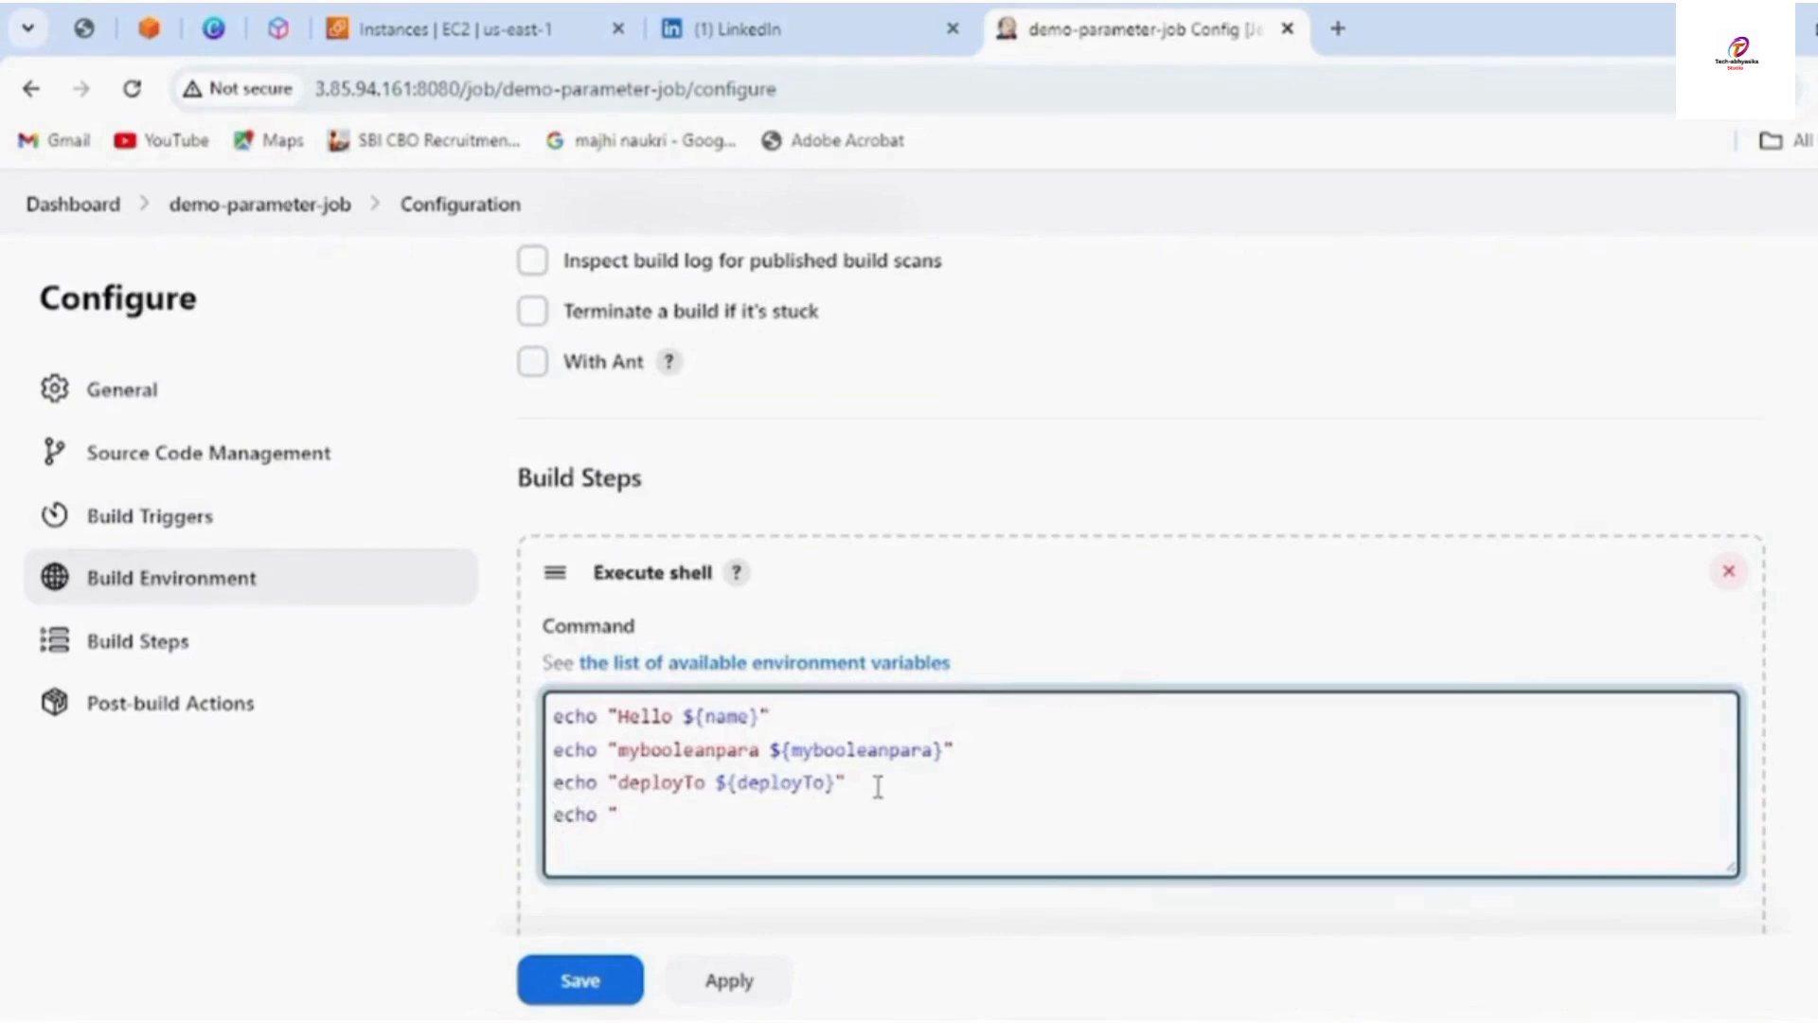
type("multiline ${")
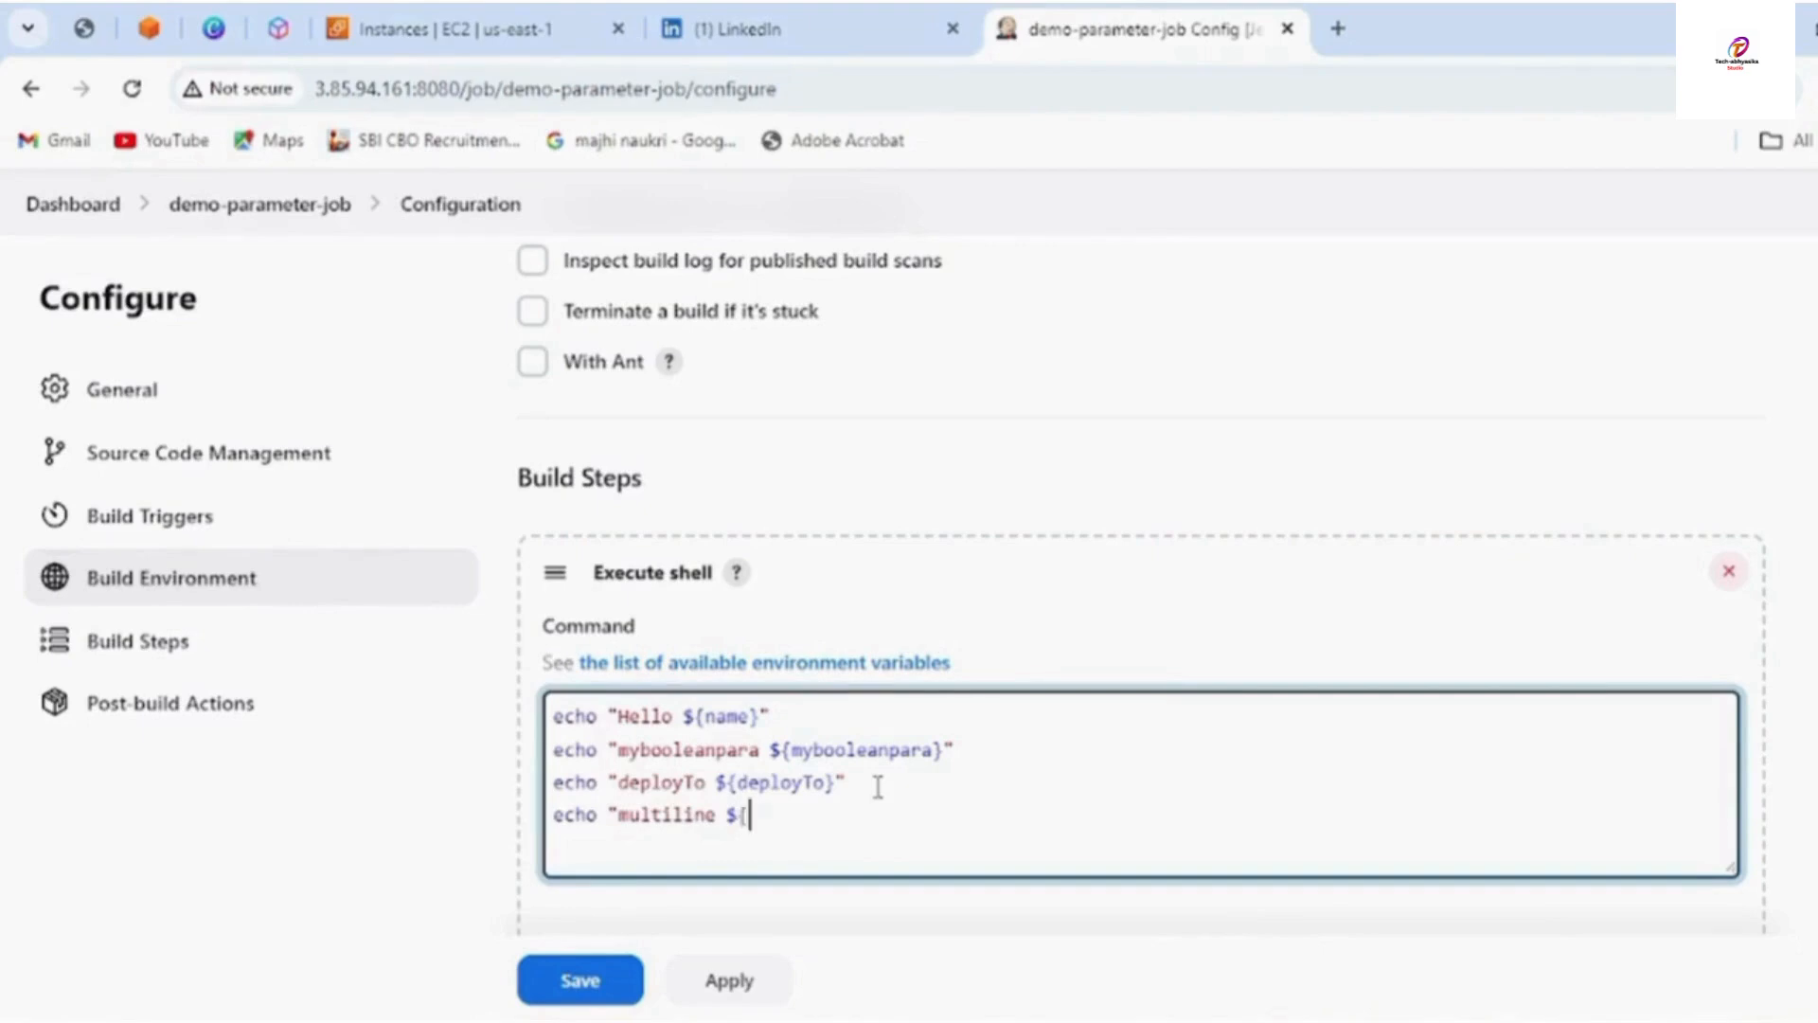
right_click(795, 825)
left_click(852, 505)
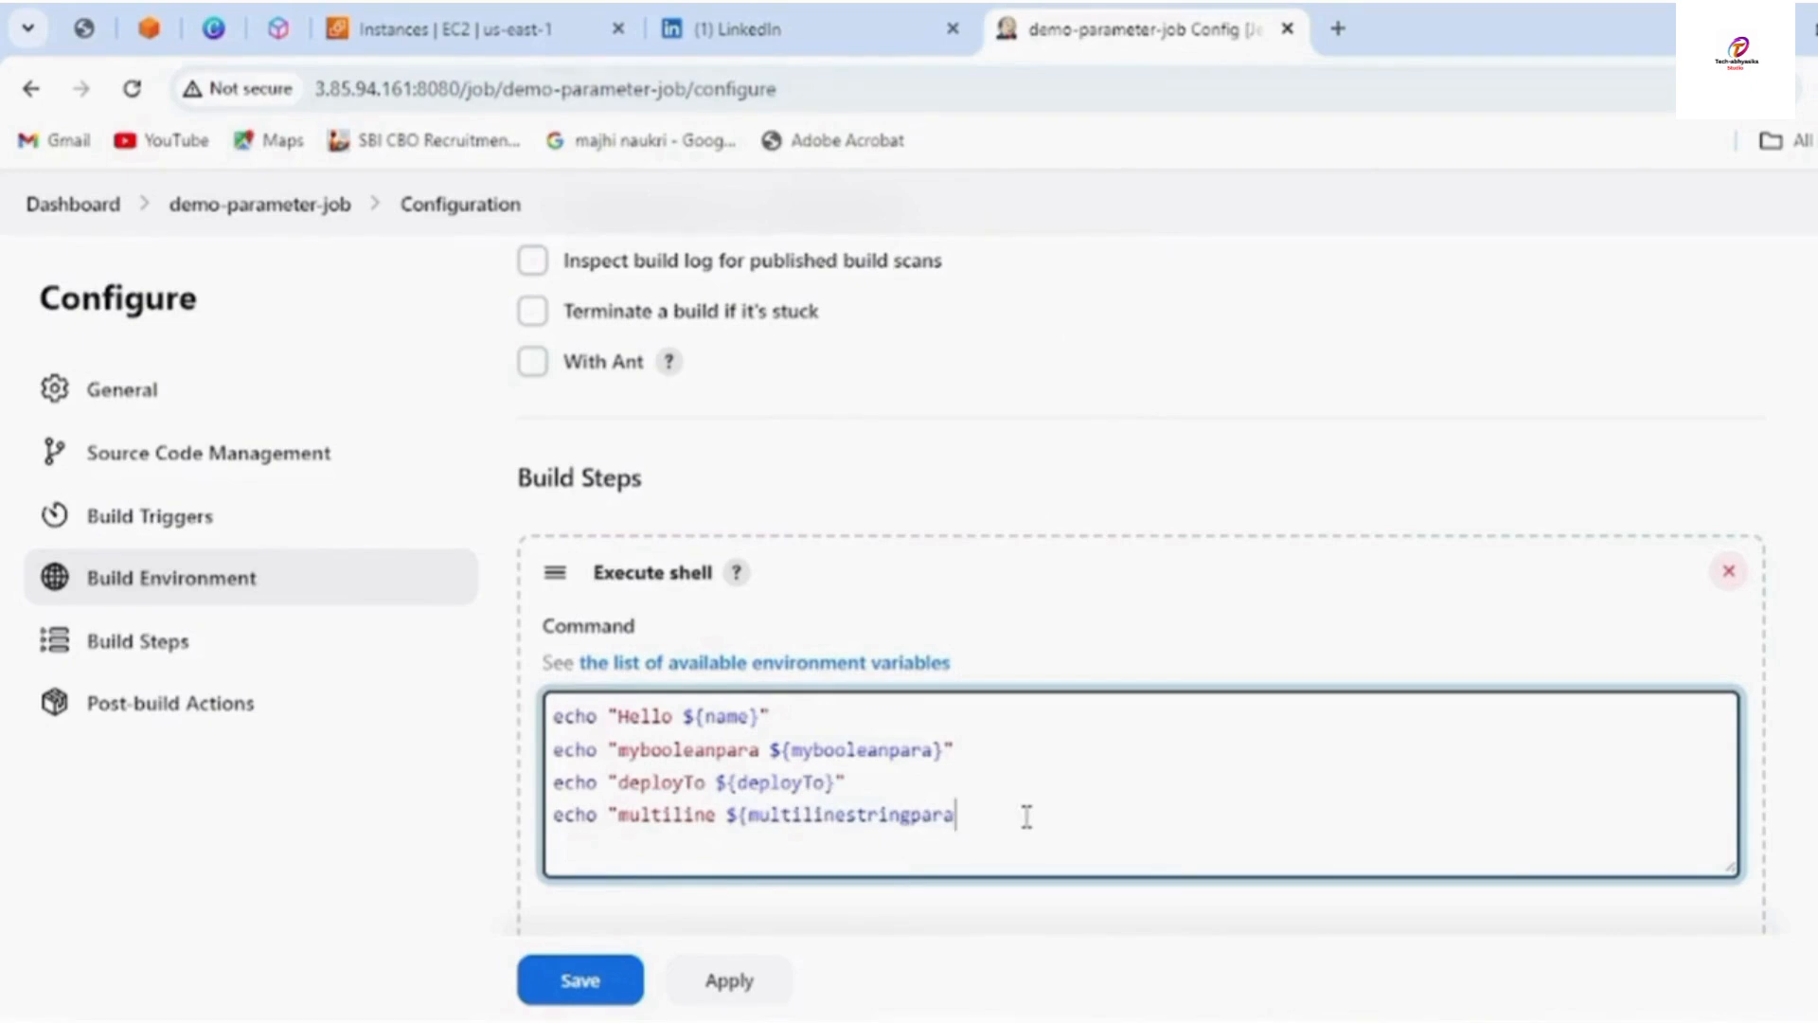
type("}")
type("\"")
type("ech")
type("o")
type(" \"")
Copy the password parameter name yourpasswordpara and return to the unfinished echo line
scroll(724, 455, "up", 10)
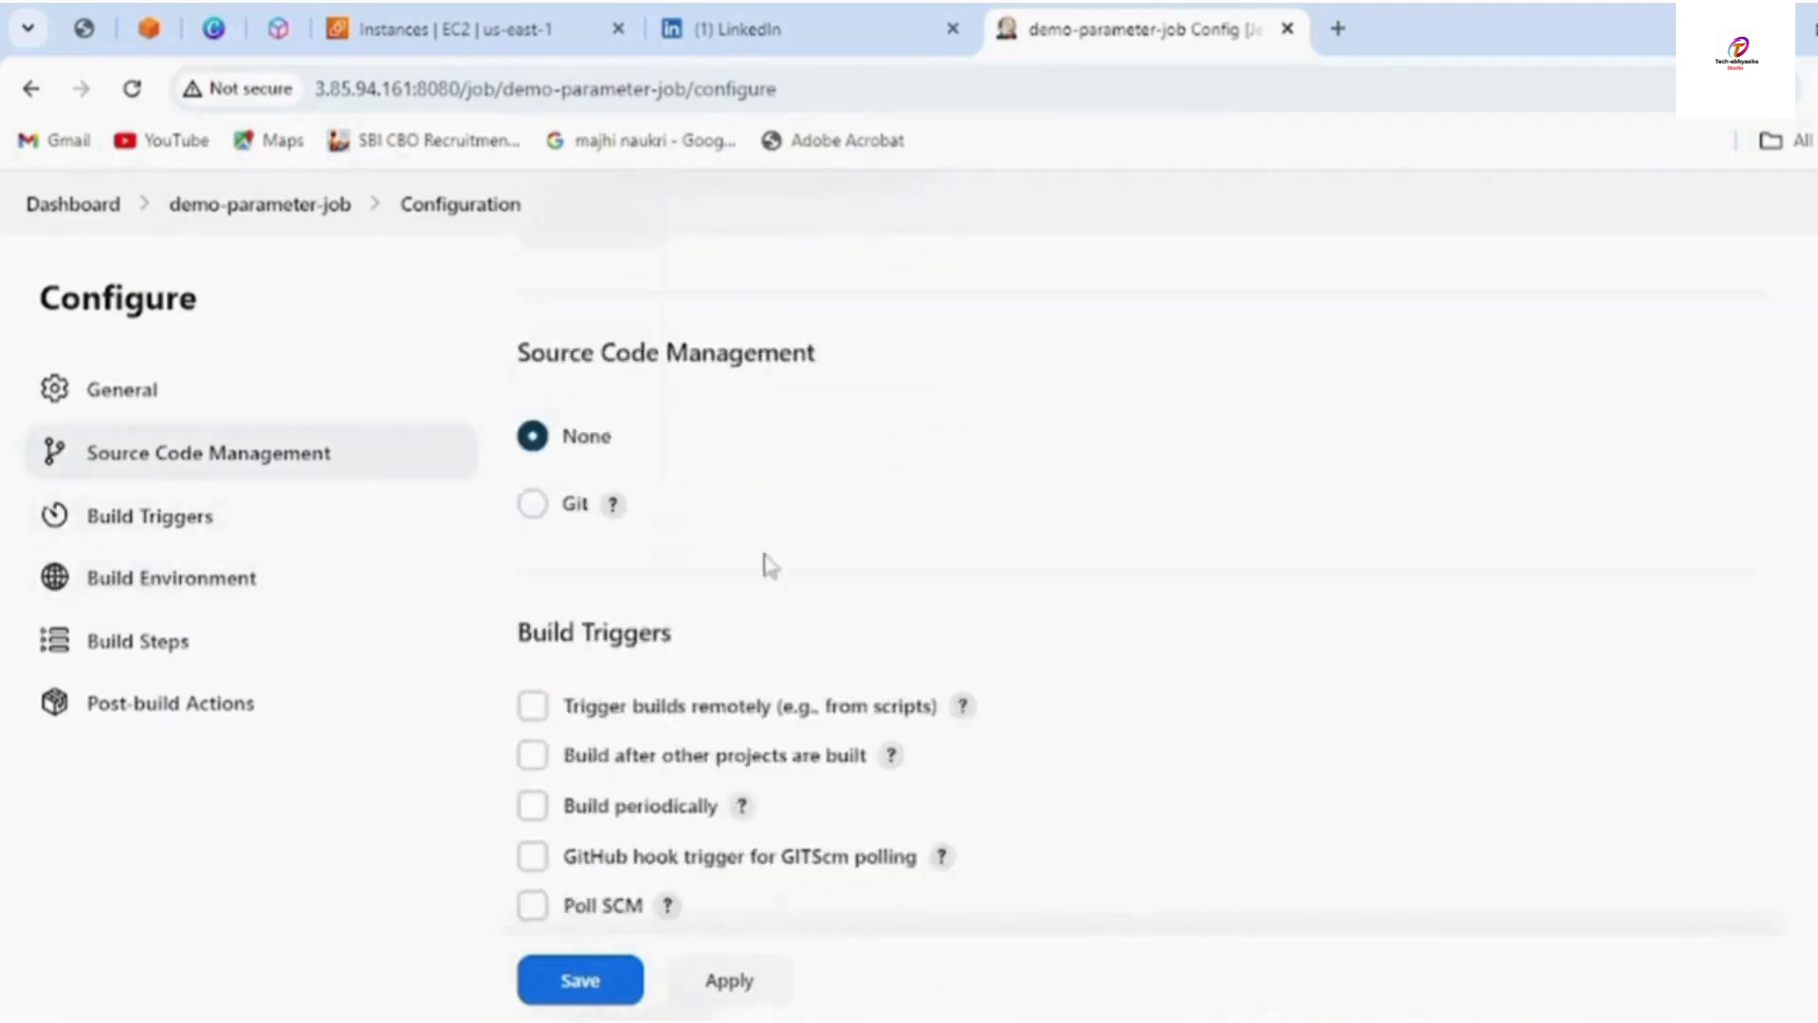
scroll(769, 567, "up", 10)
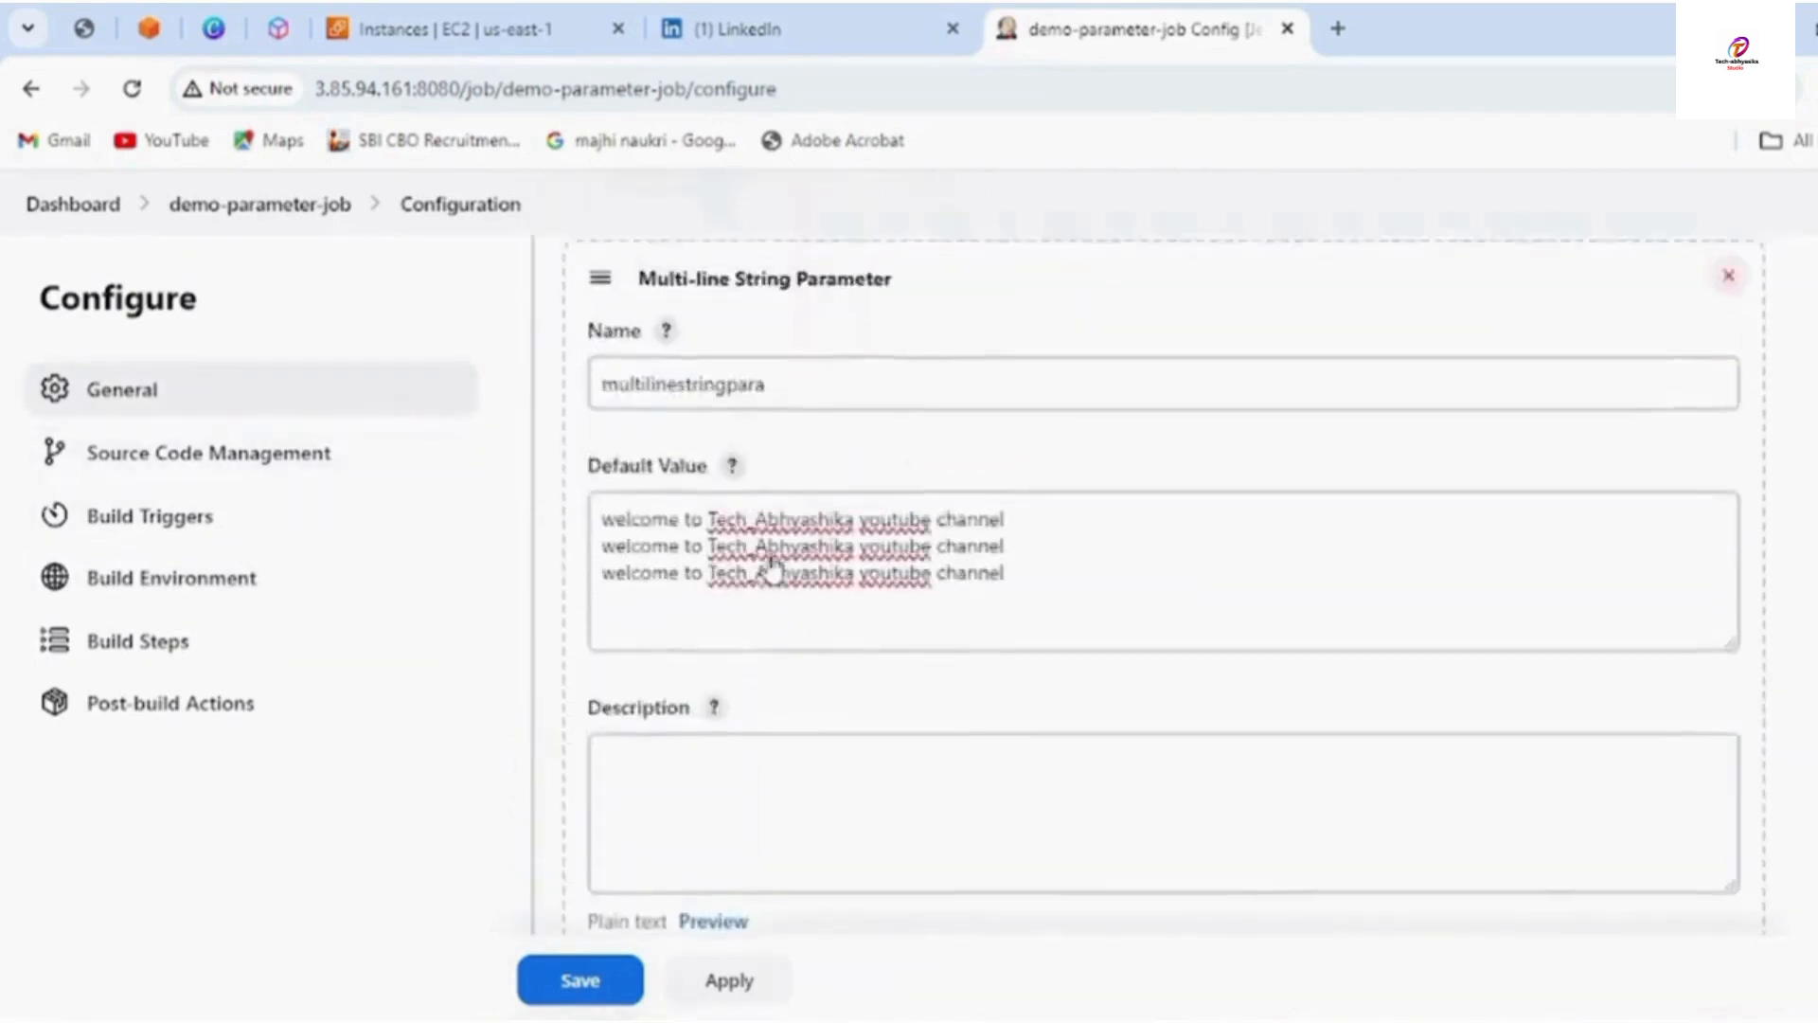
scroll(771, 566, "up", 3)
left_click_drag(600, 301, 764, 307)
right_click(765, 308)
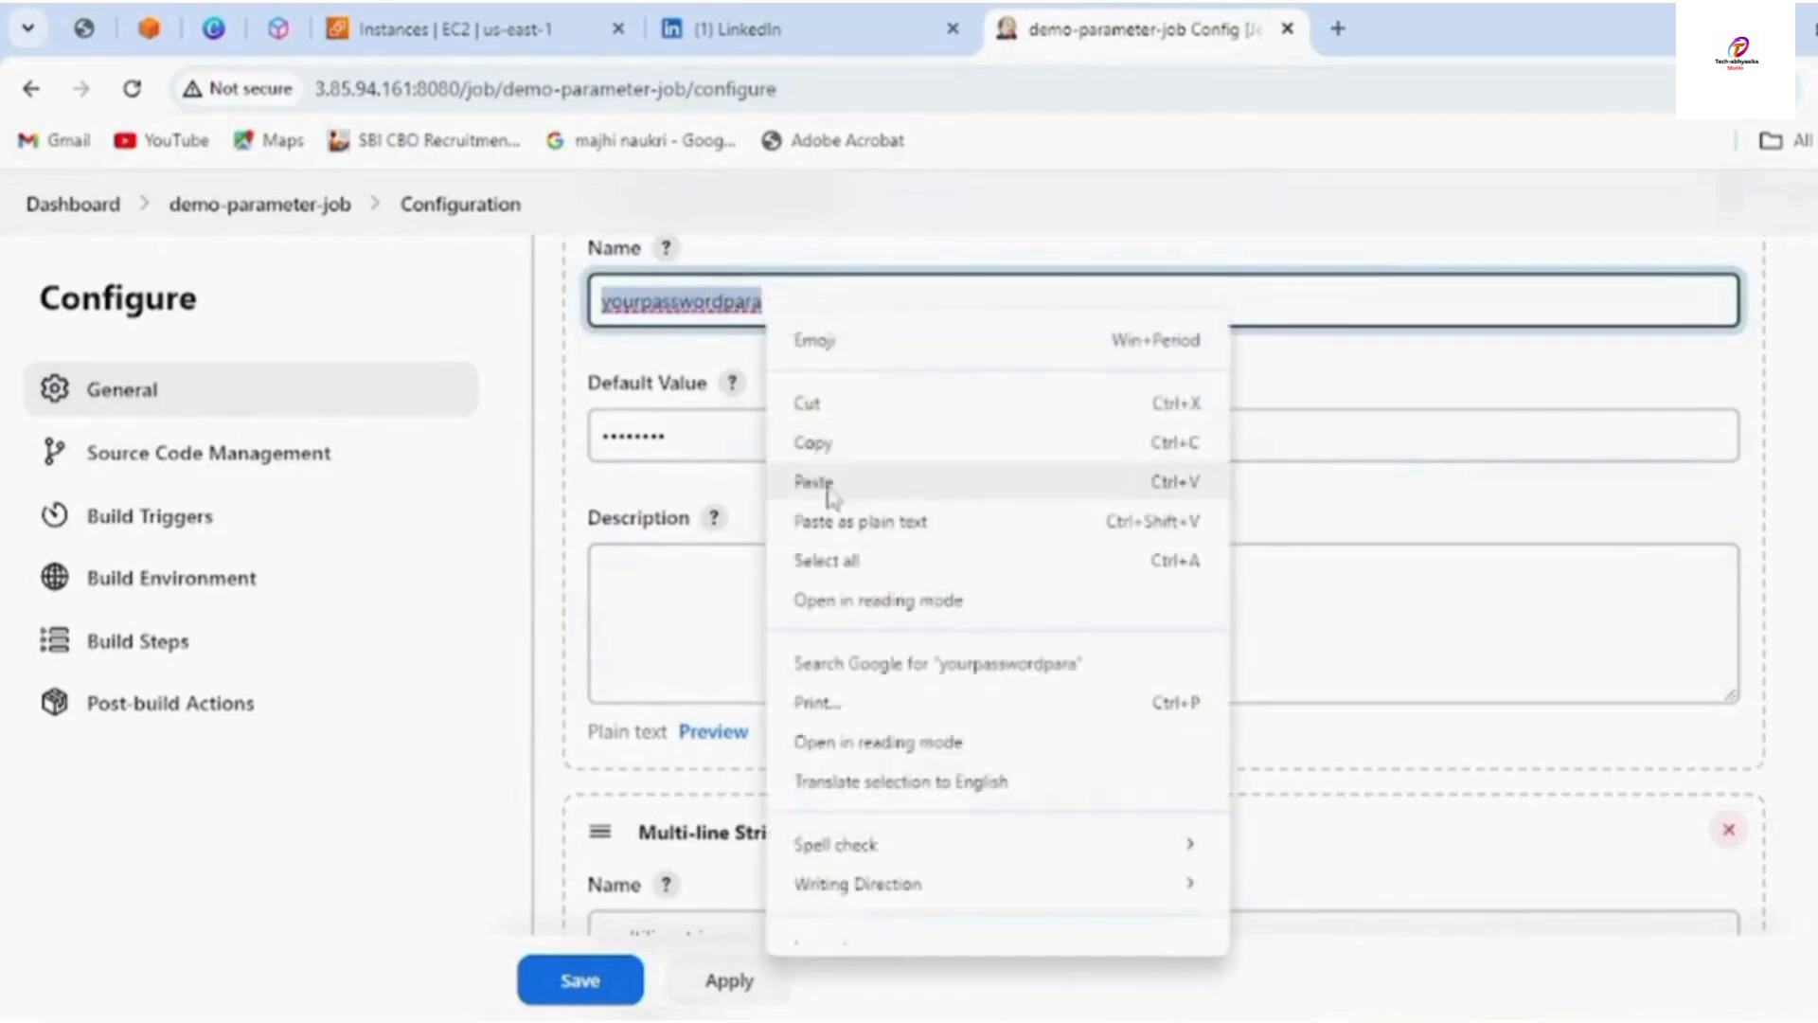
left_click(831, 445)
scroll(844, 426, "down", 8)
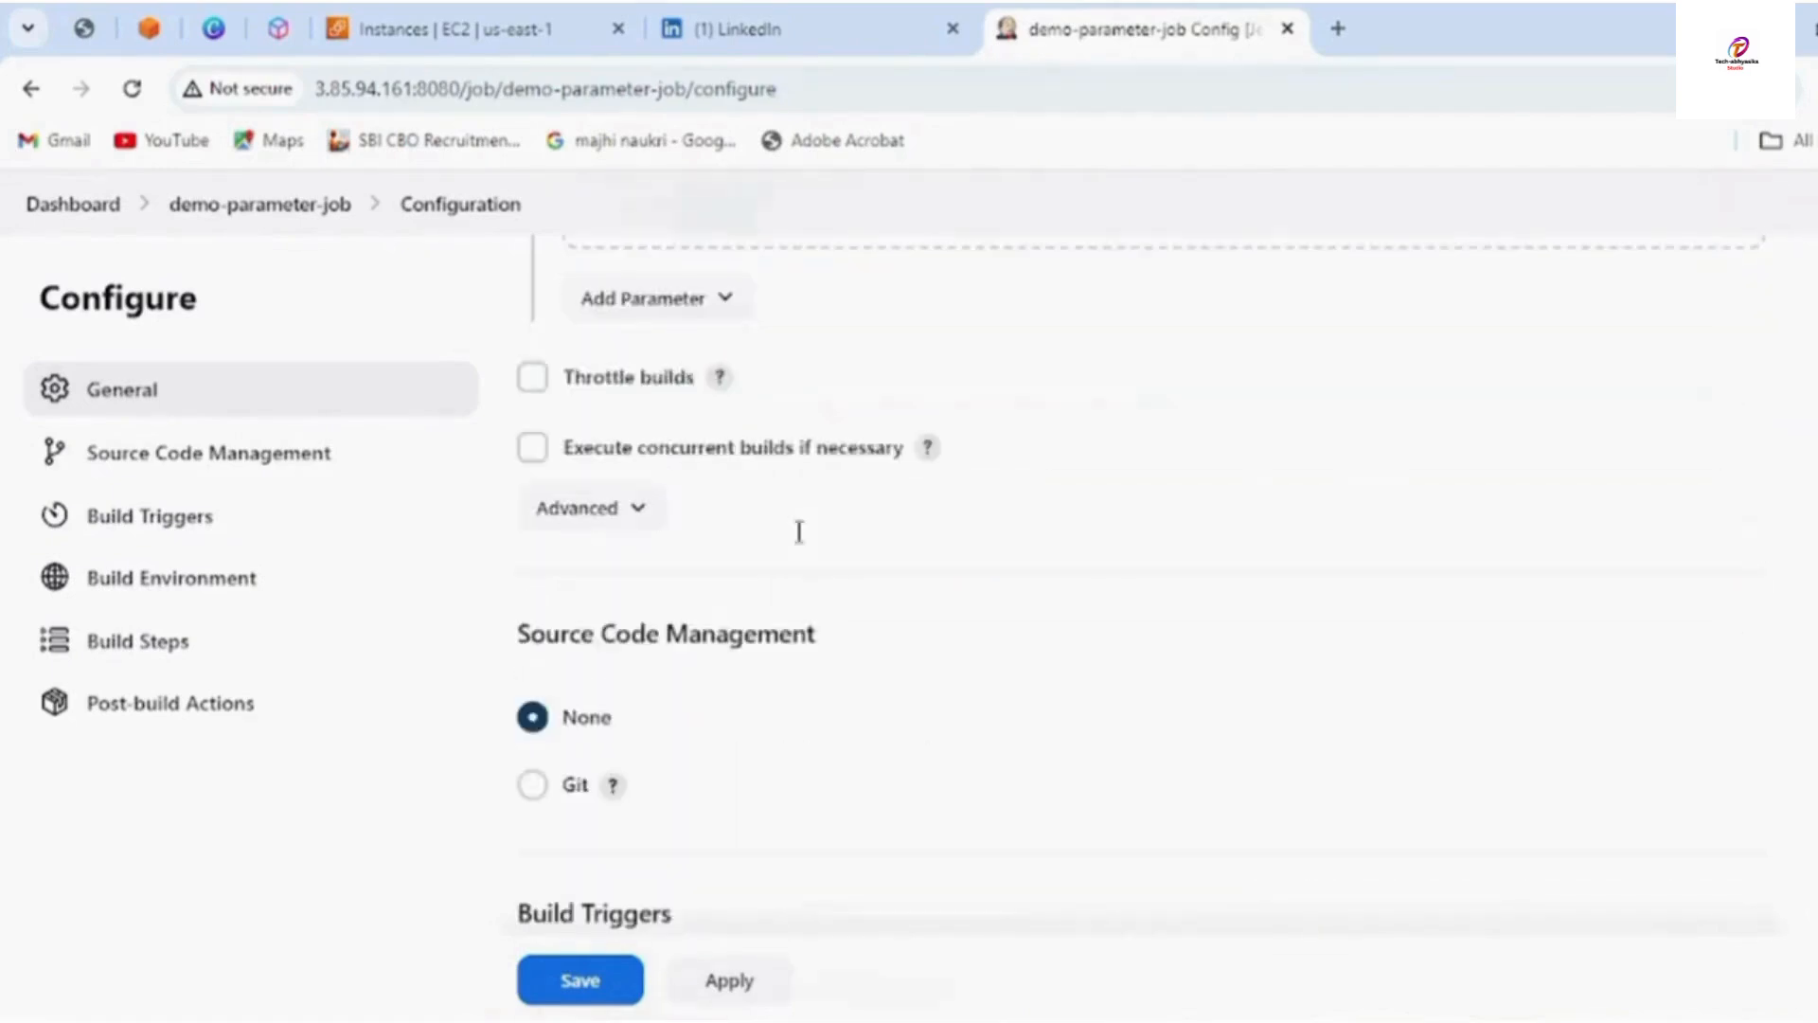
scroll(803, 545, "up", 6)
scroll(800, 545, "down", 13)
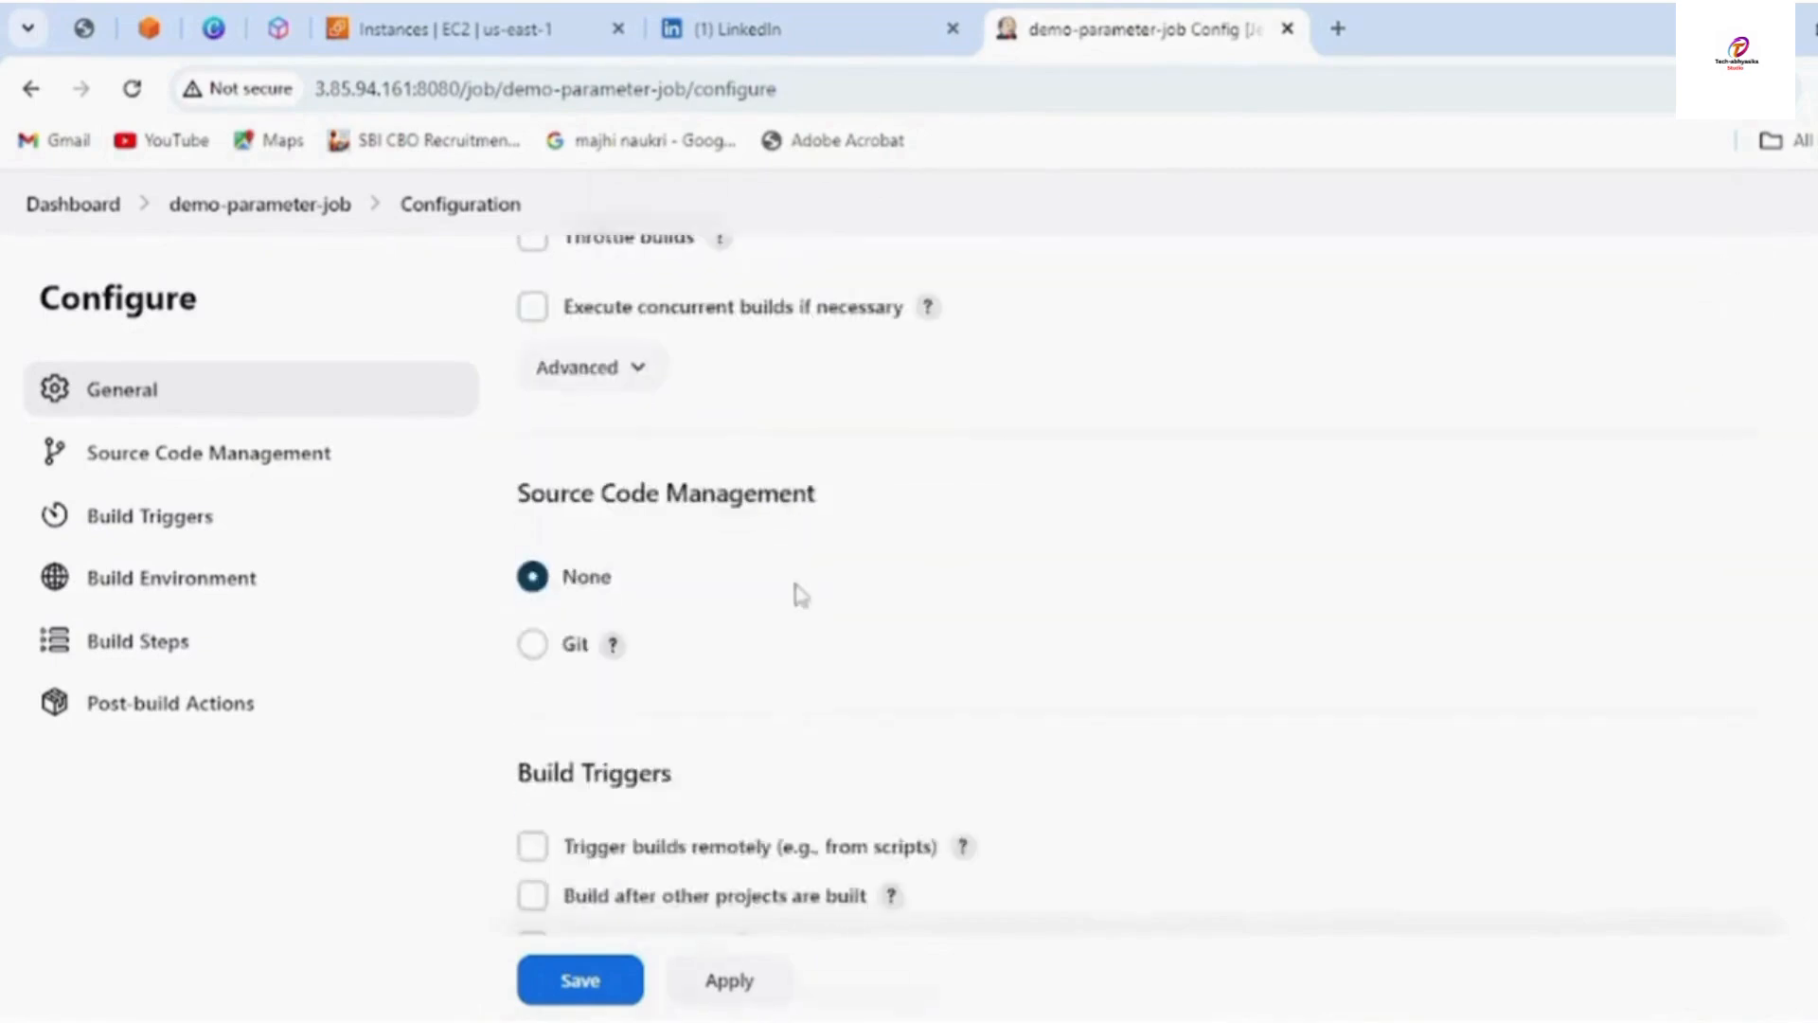
scroll(796, 607, "down", 10)
left_click(663, 419)
Complete the fifth line as echo "yourpasswordpara ${yourpasswordpara}" and start a new empty line
right_click(663, 419)
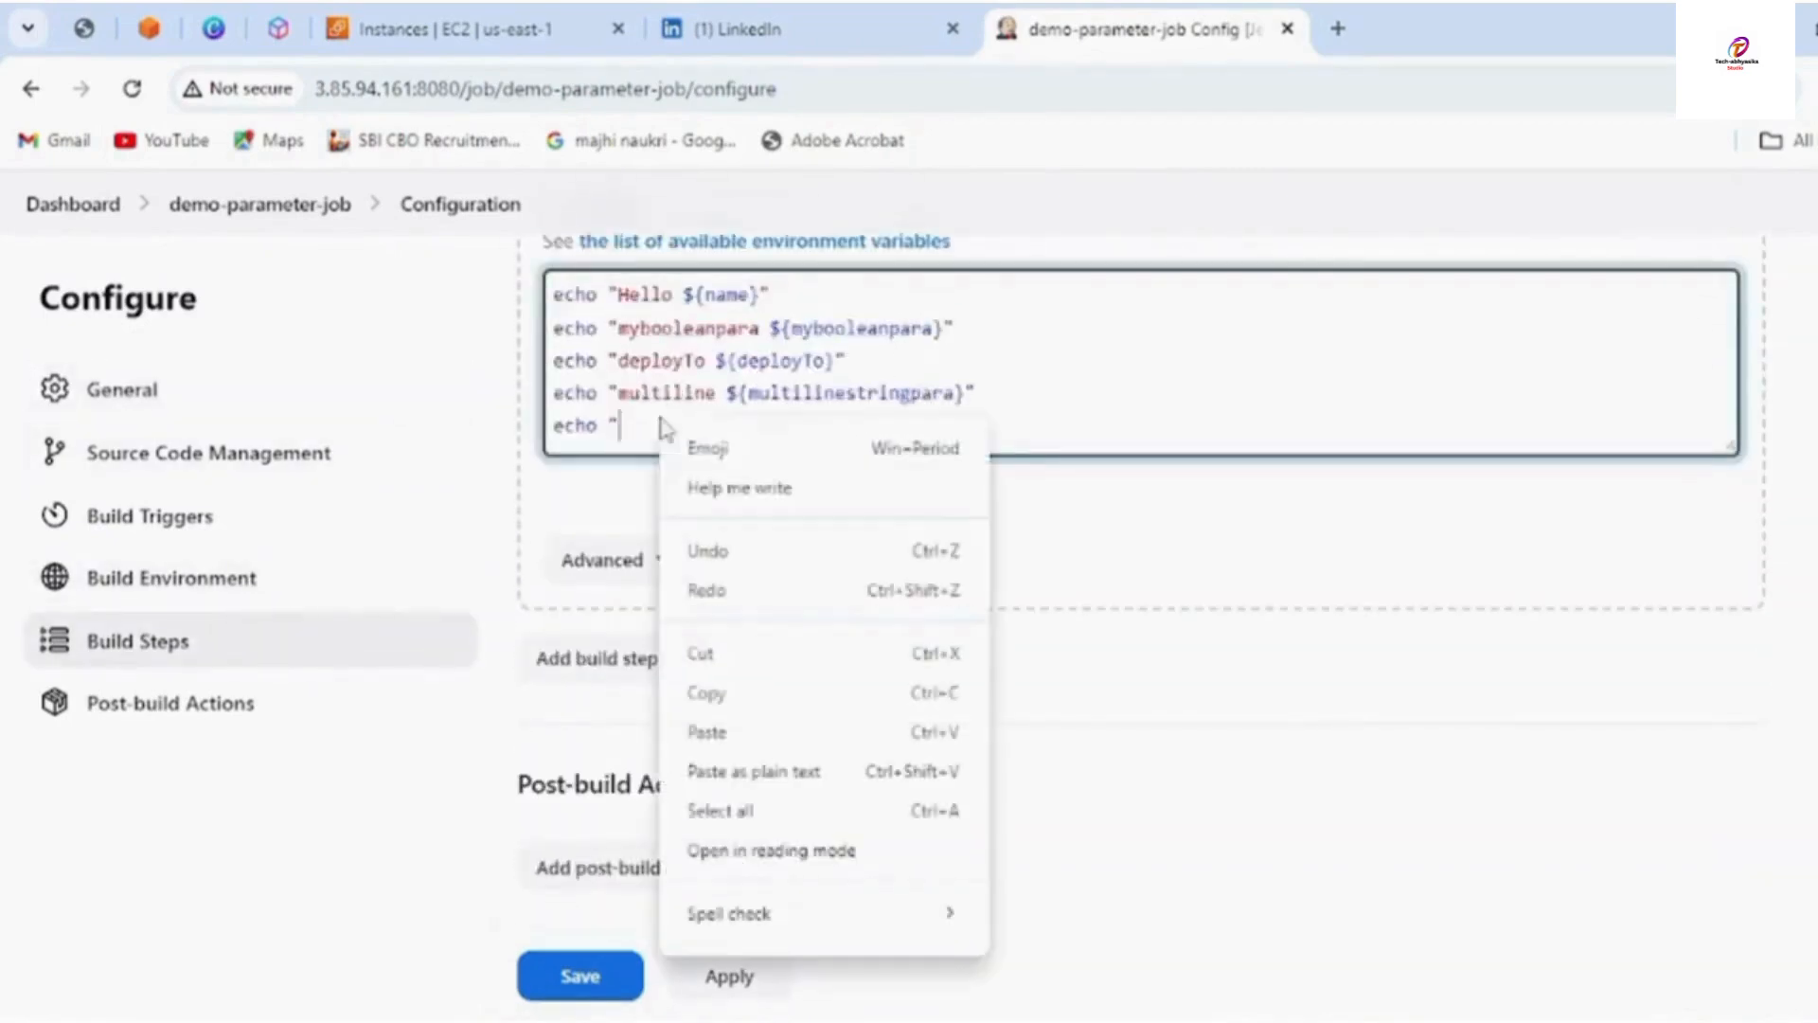
left_click(731, 738)
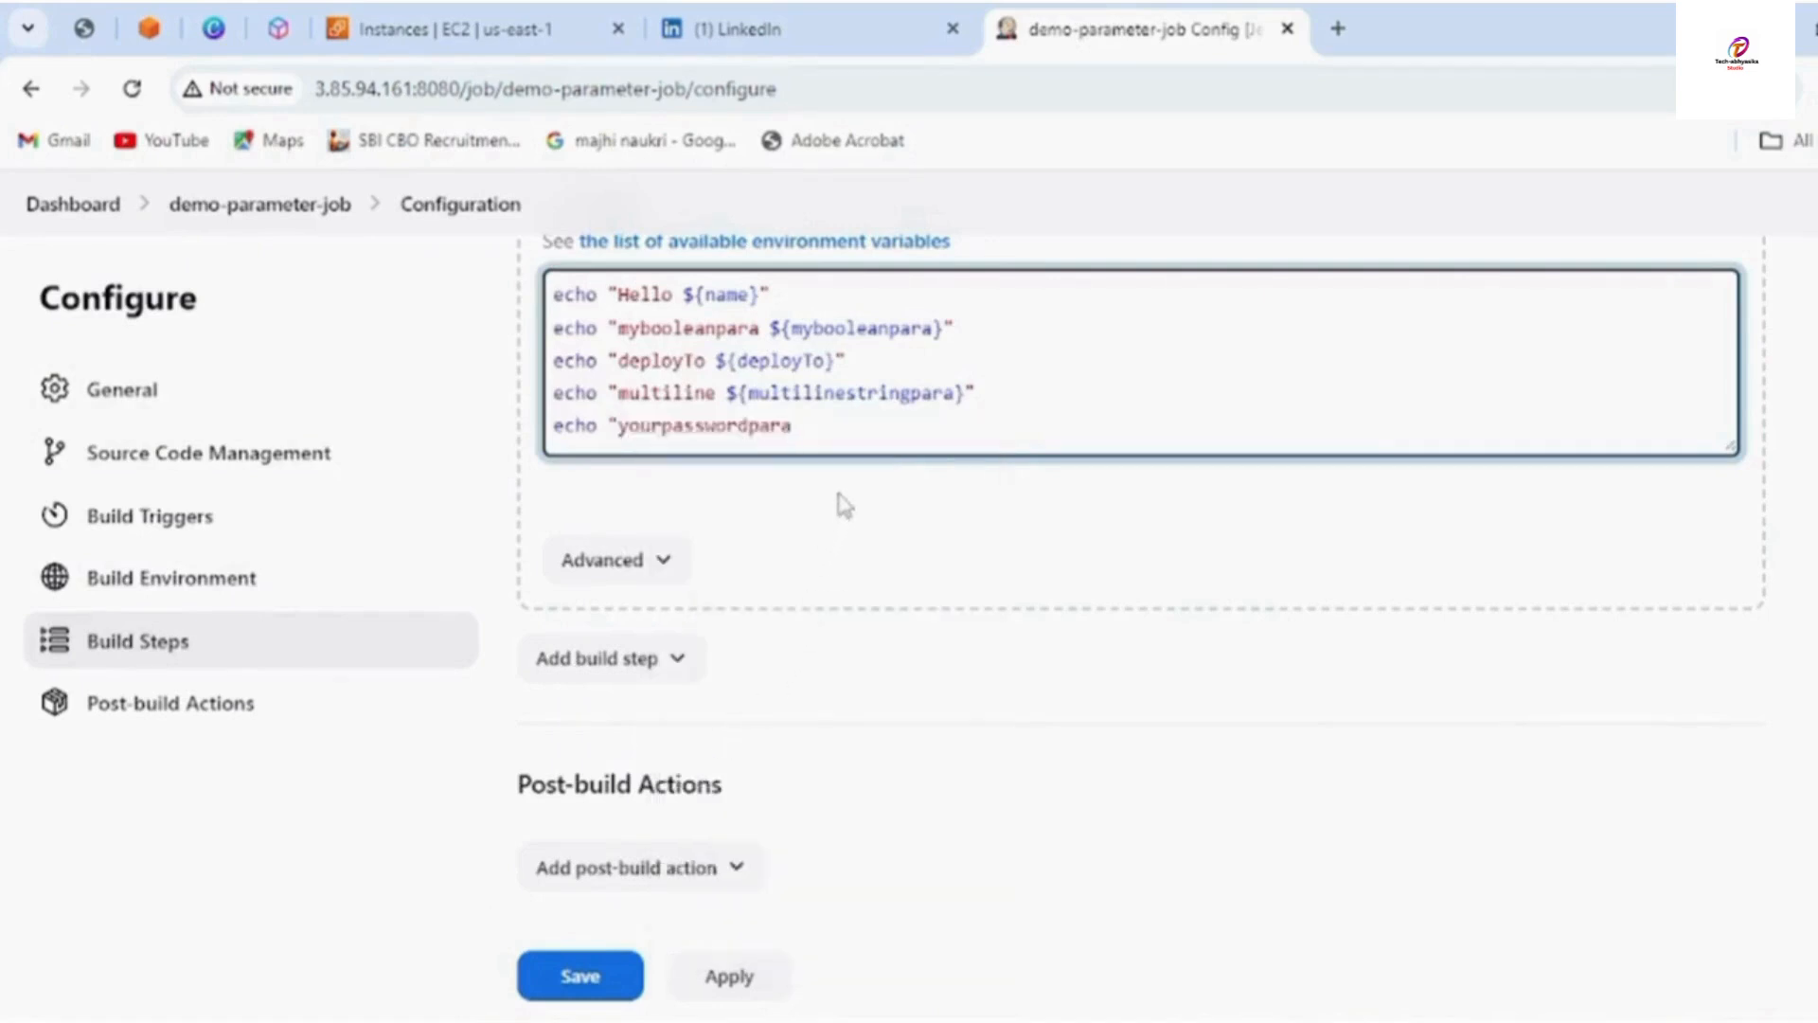
type("${your")
key("BackSpace")
key("BackSpace")
key("BackSpace")
key("BackSpace")
right_click(846, 431)
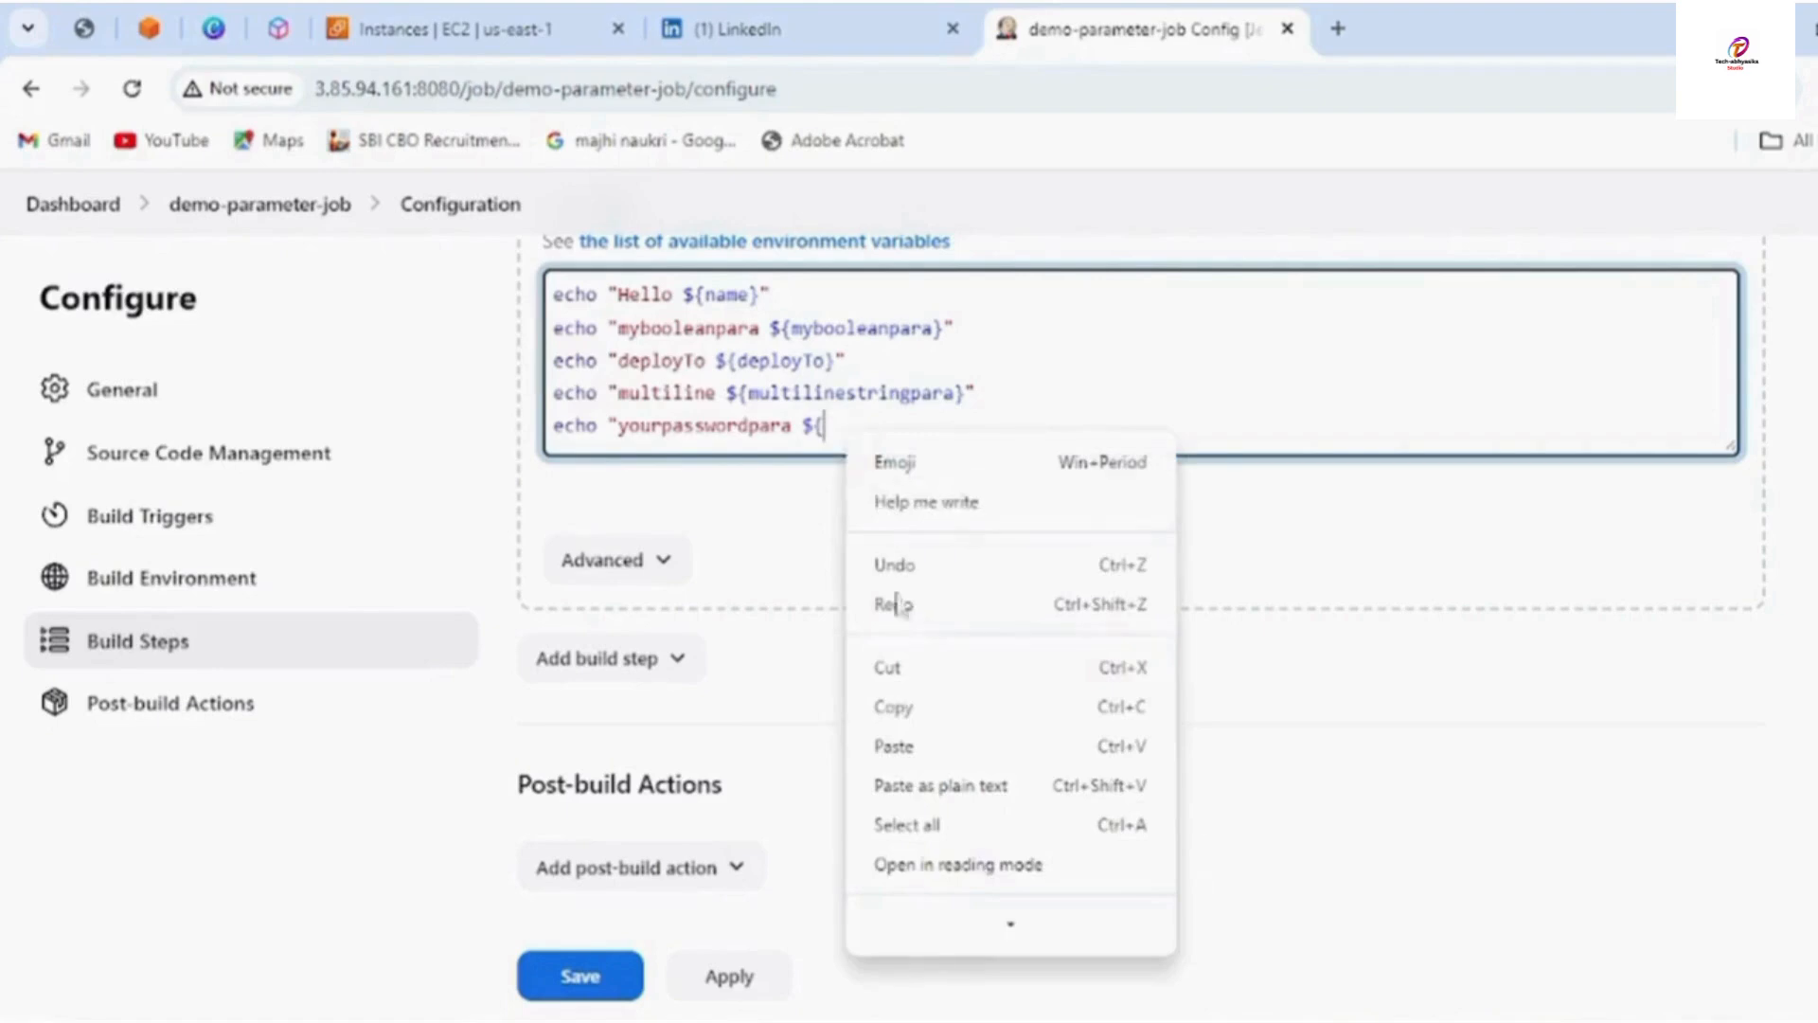
left_click(898, 745)
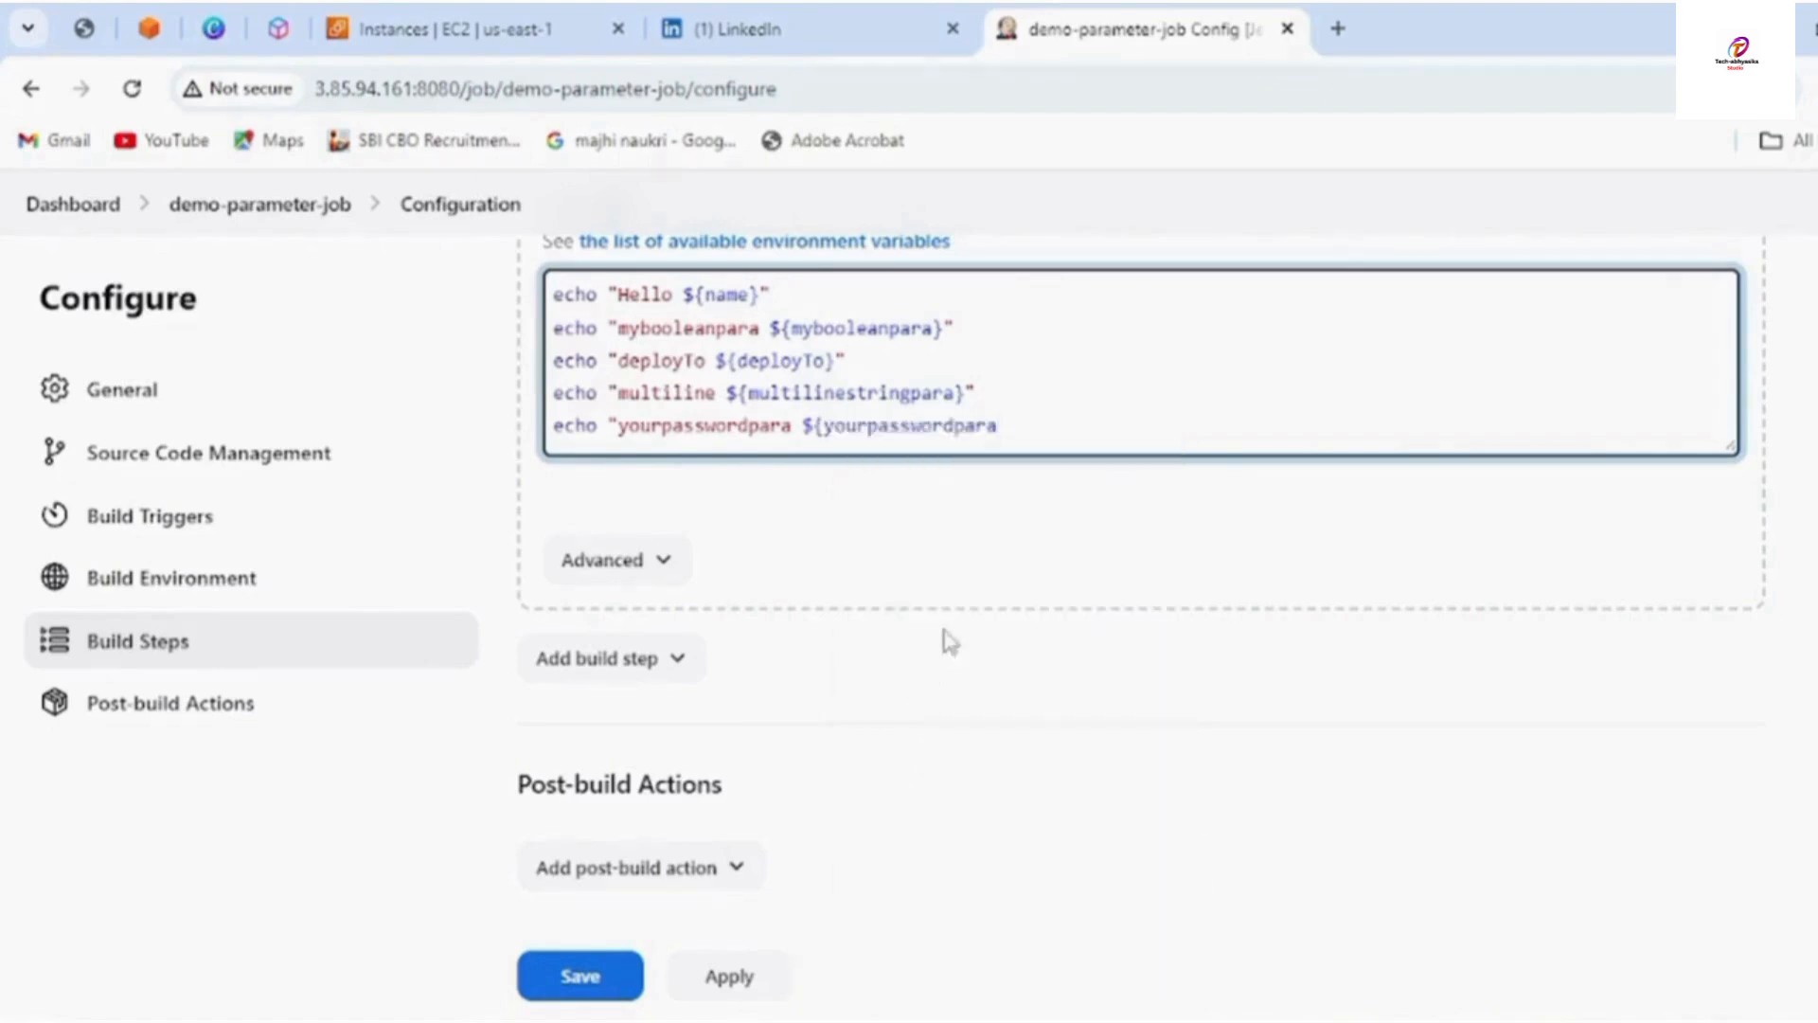
type("}\"")
key("Return")
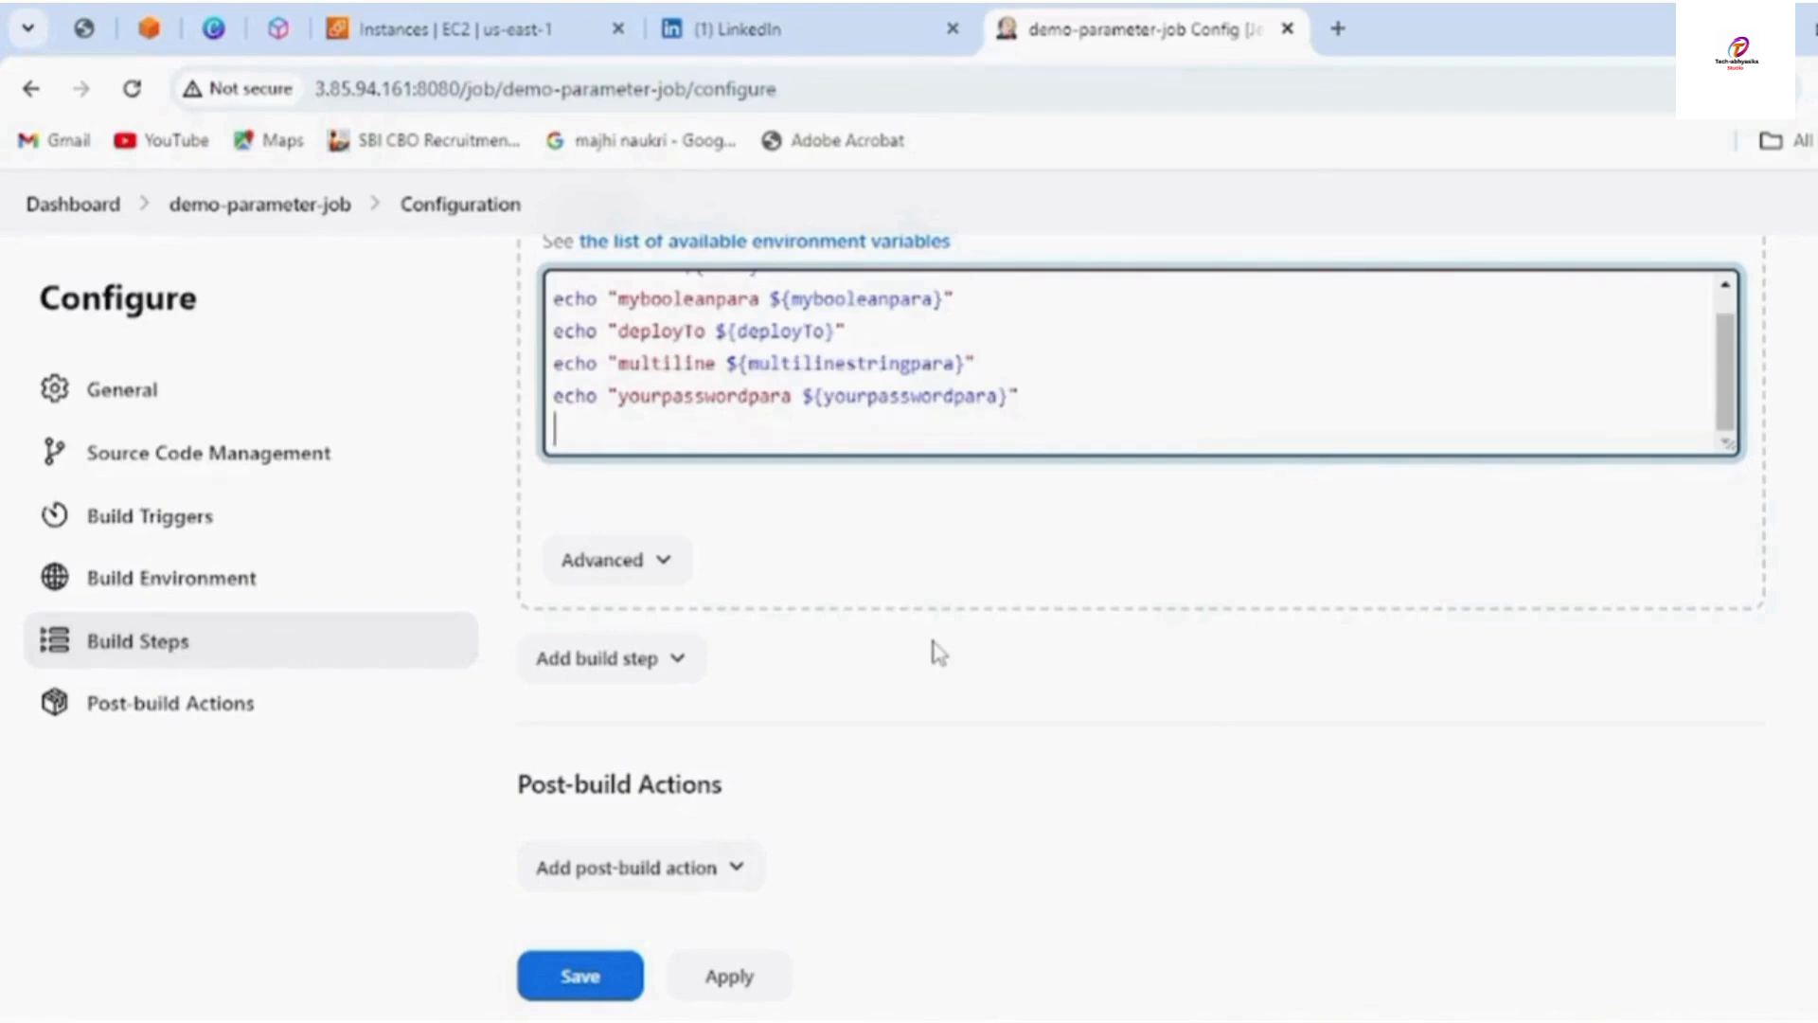
Save the job configuration with the new multi-line and password echo lines
left_click(578, 989)
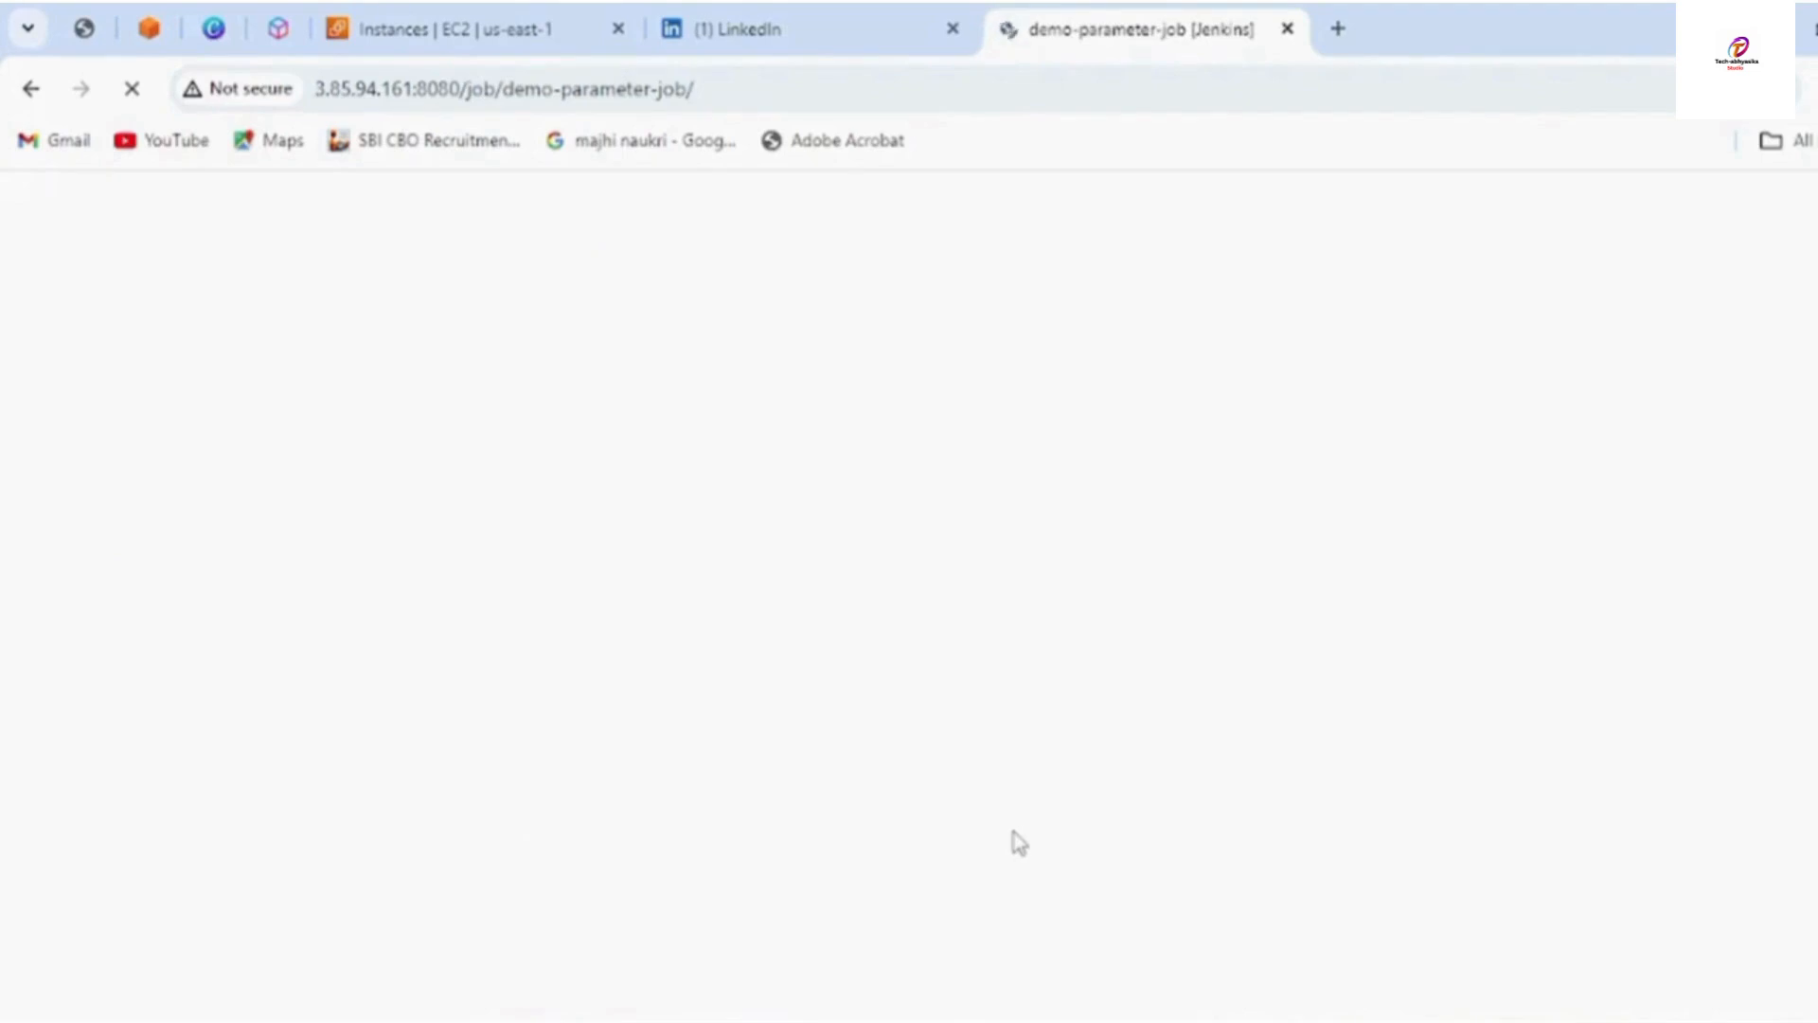
Open Build with Parameters and review deployTo, the concealed password and the three-line default
left_click(212, 587)
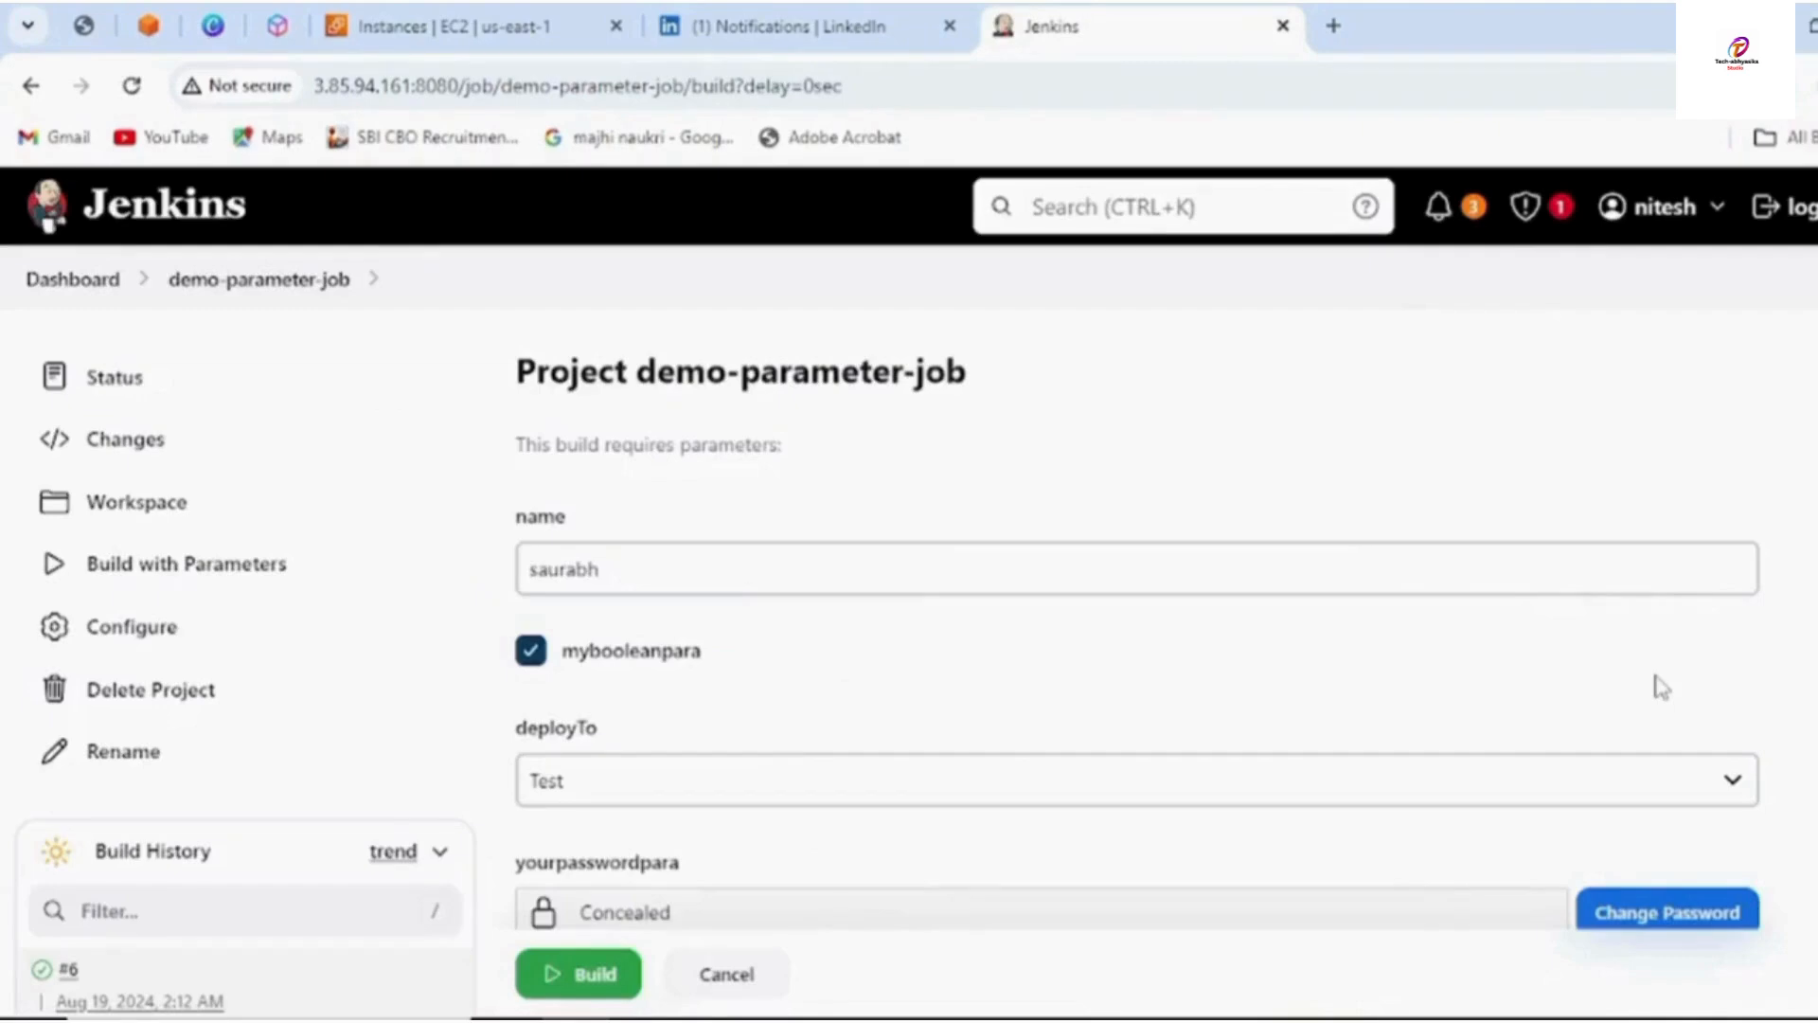
scroll(1007, 665, "down", 4)
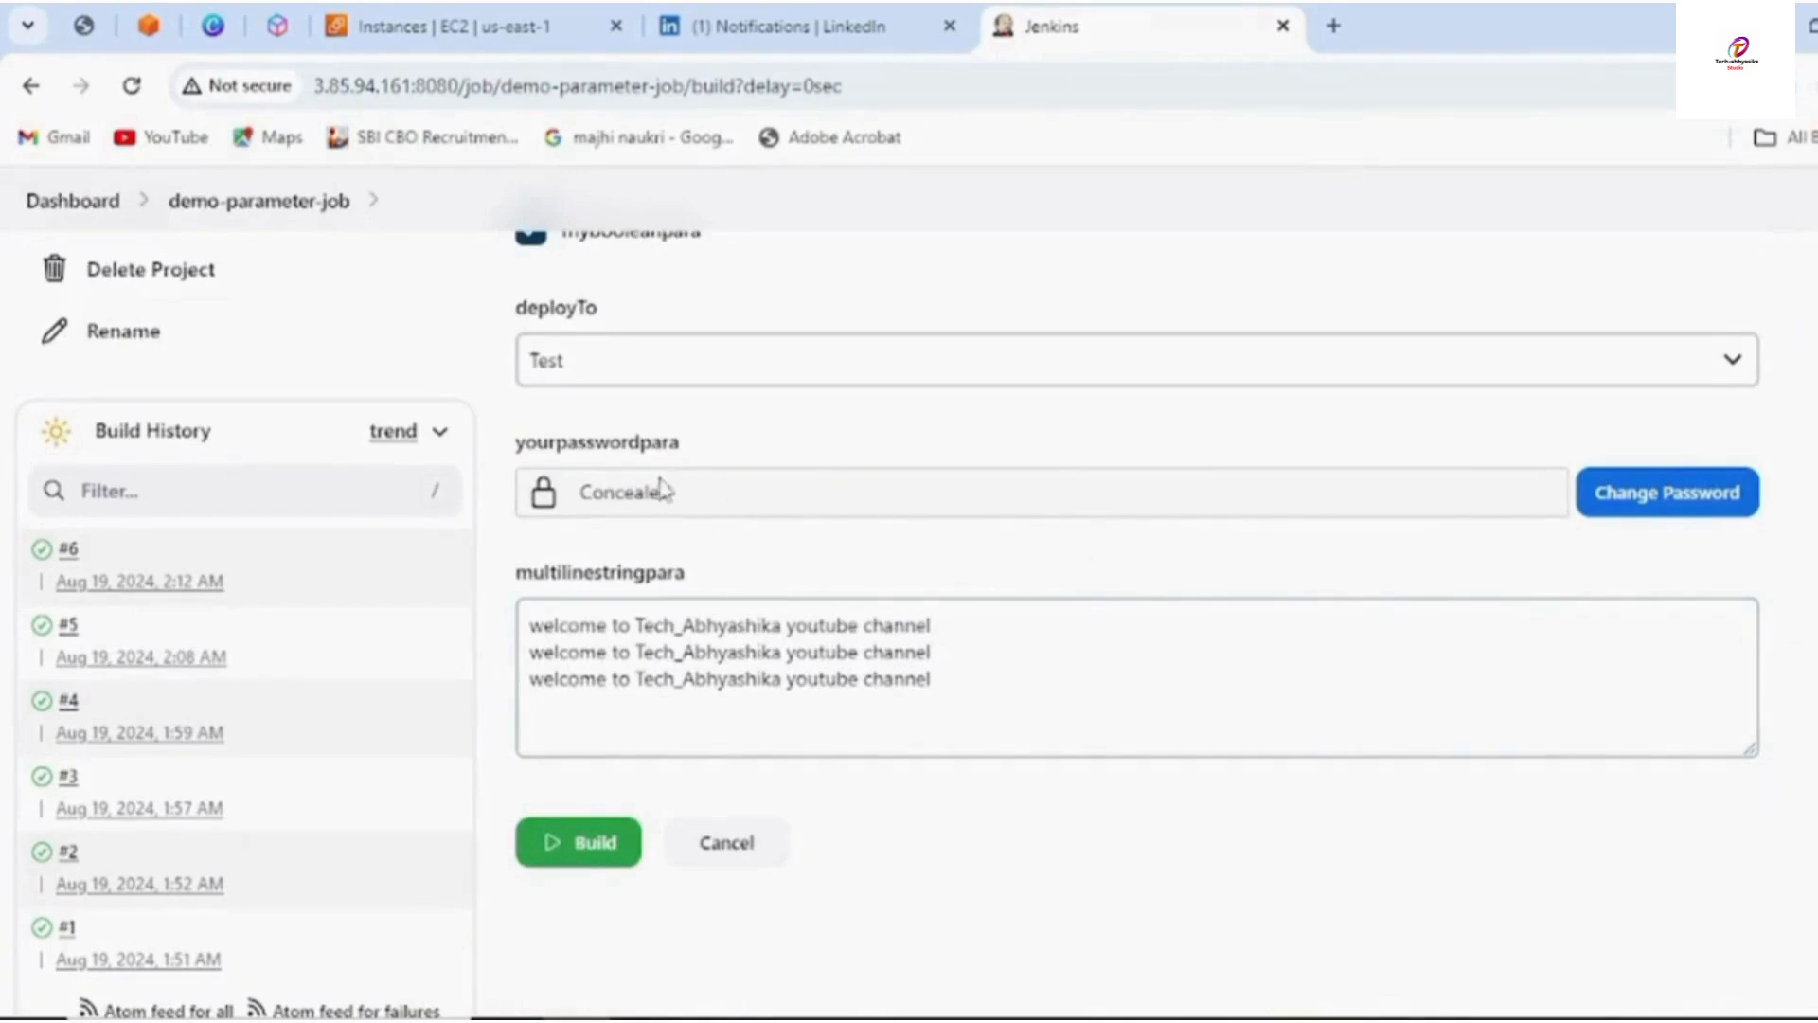
Unlock the yourpasswordpara field, clear its default value, and enter a new password
left_click(1643, 502)
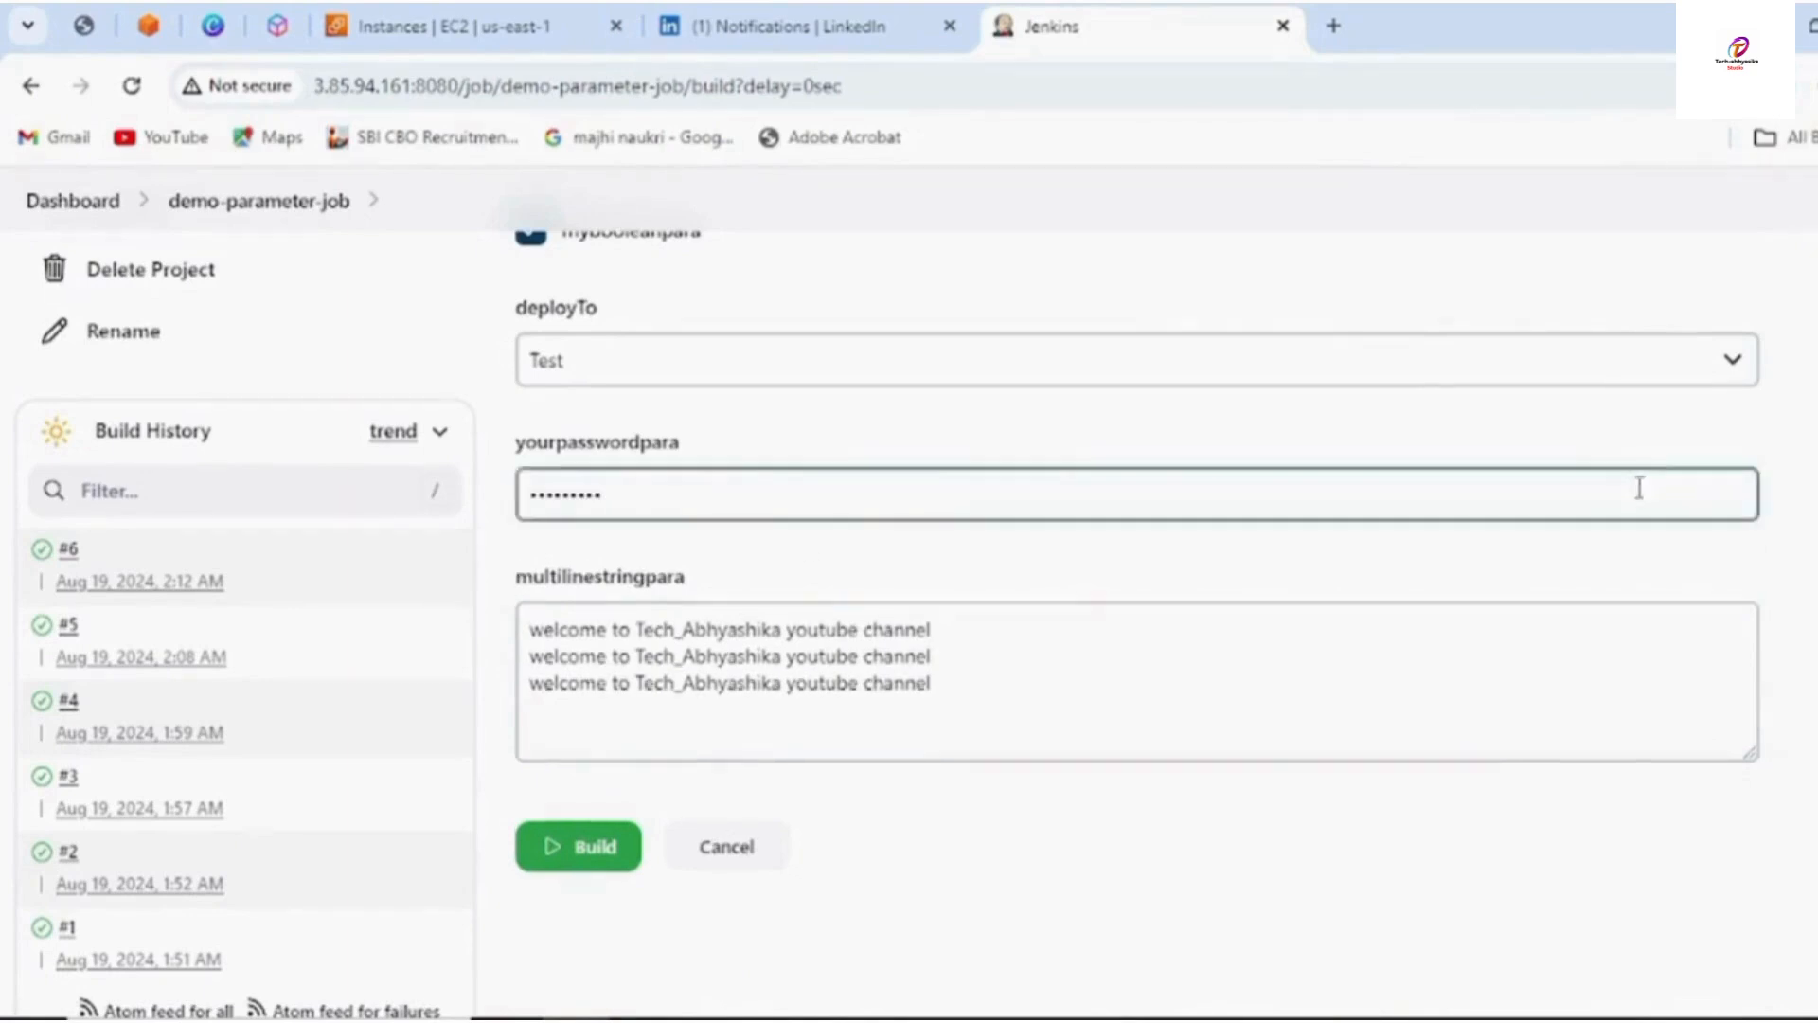
left_click(710, 502)
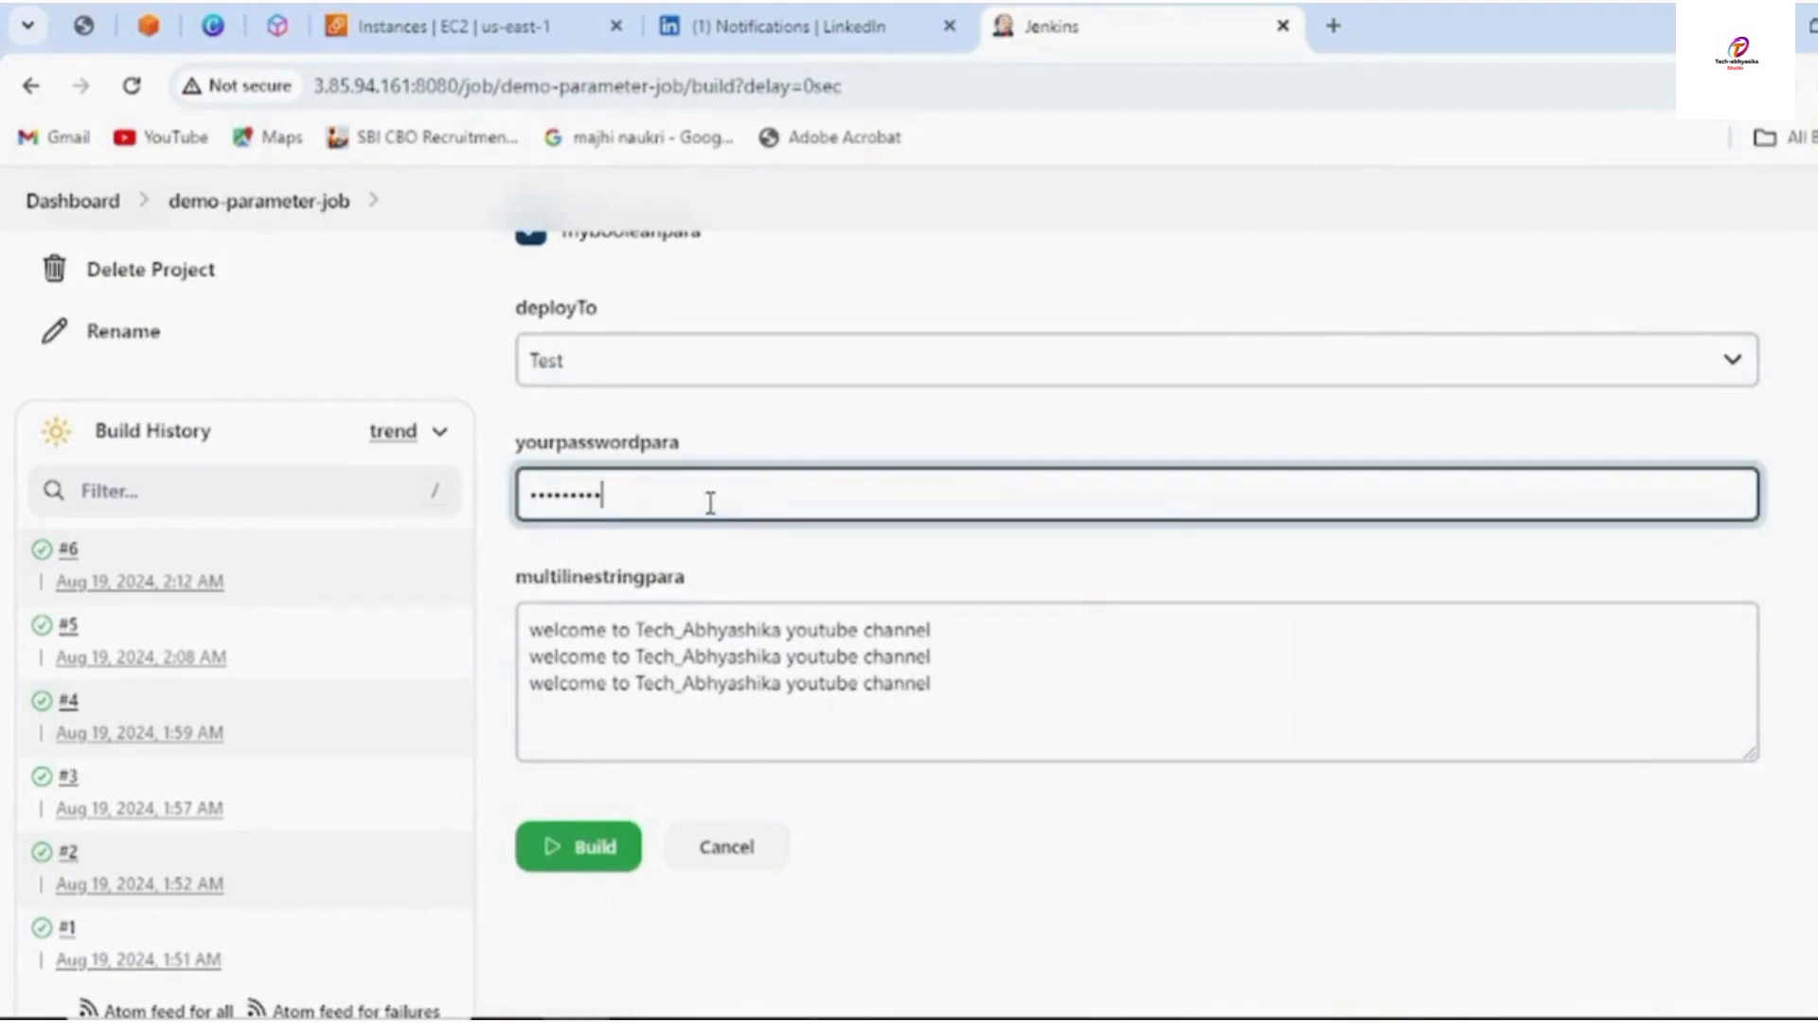
key("BackSpace")
key("BackSpace")
key("BackSpace")
key("BackSpace")
key("BackSpace")
key("BackSpace")
key("BackSpace")
key("BackSpace")
key("BackSpace")
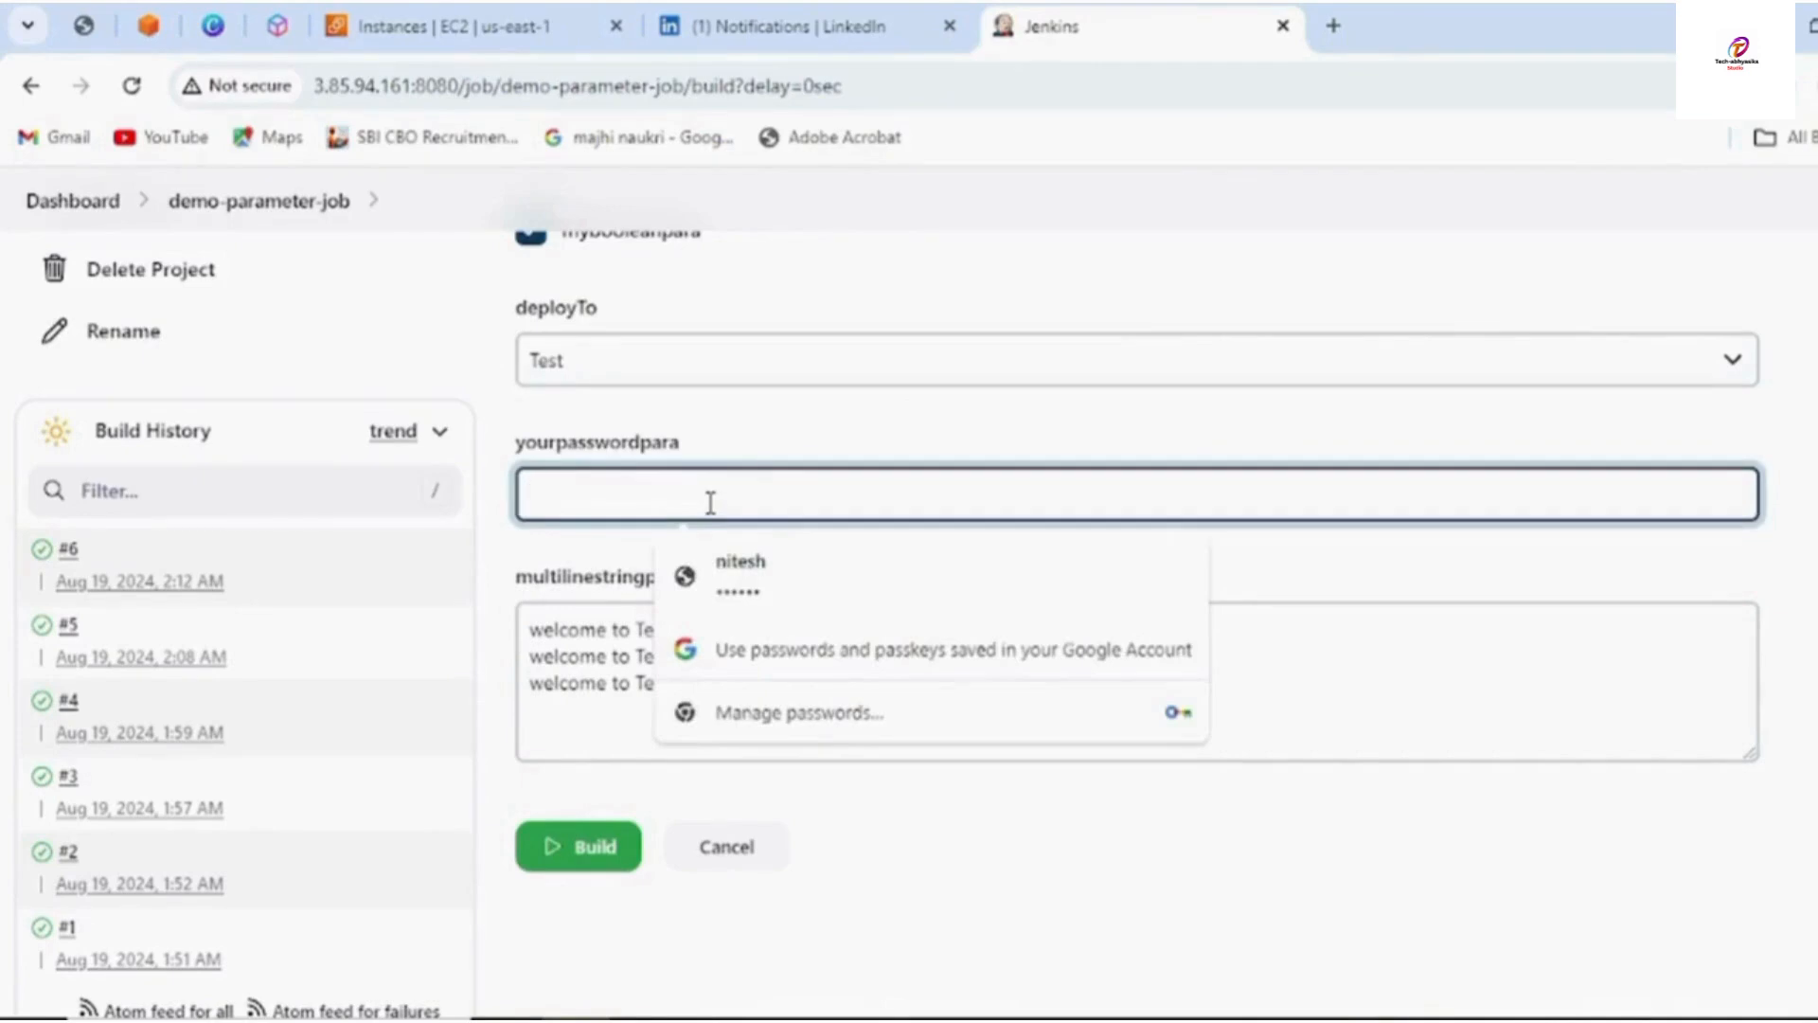
type("123")
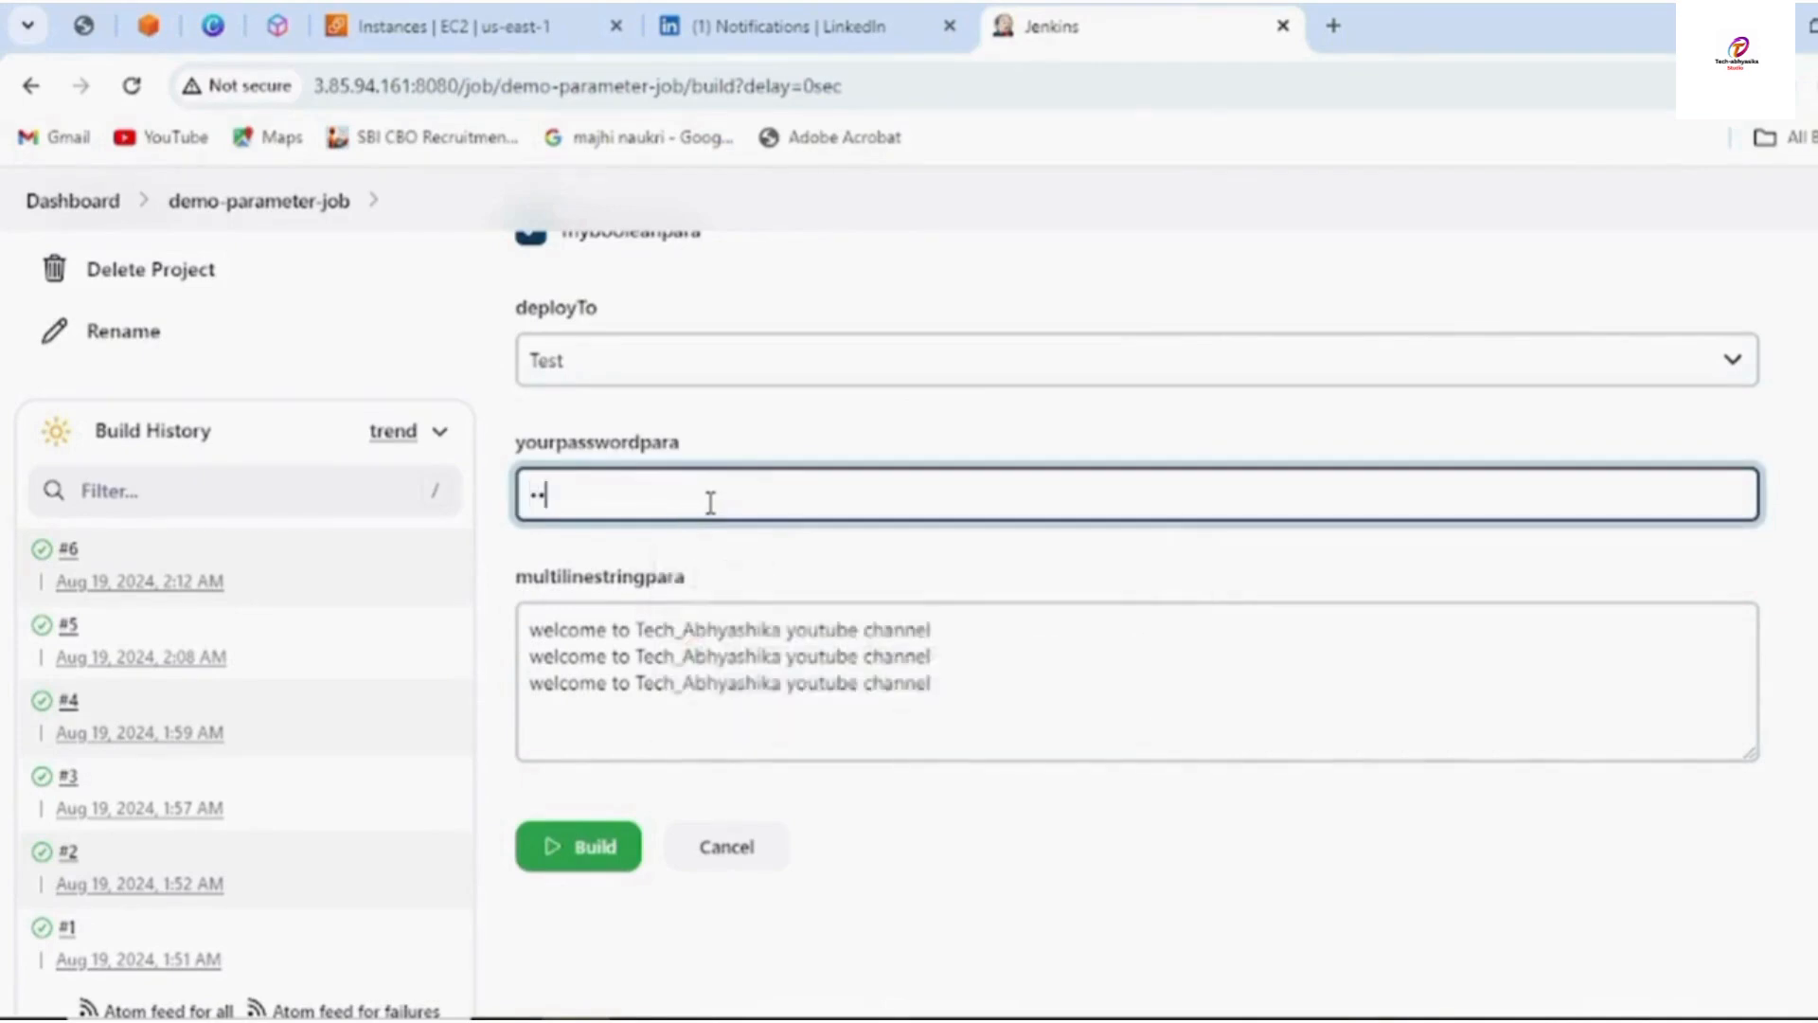
key("BackSpace")
key("BackSpace")
key("BackSpace")
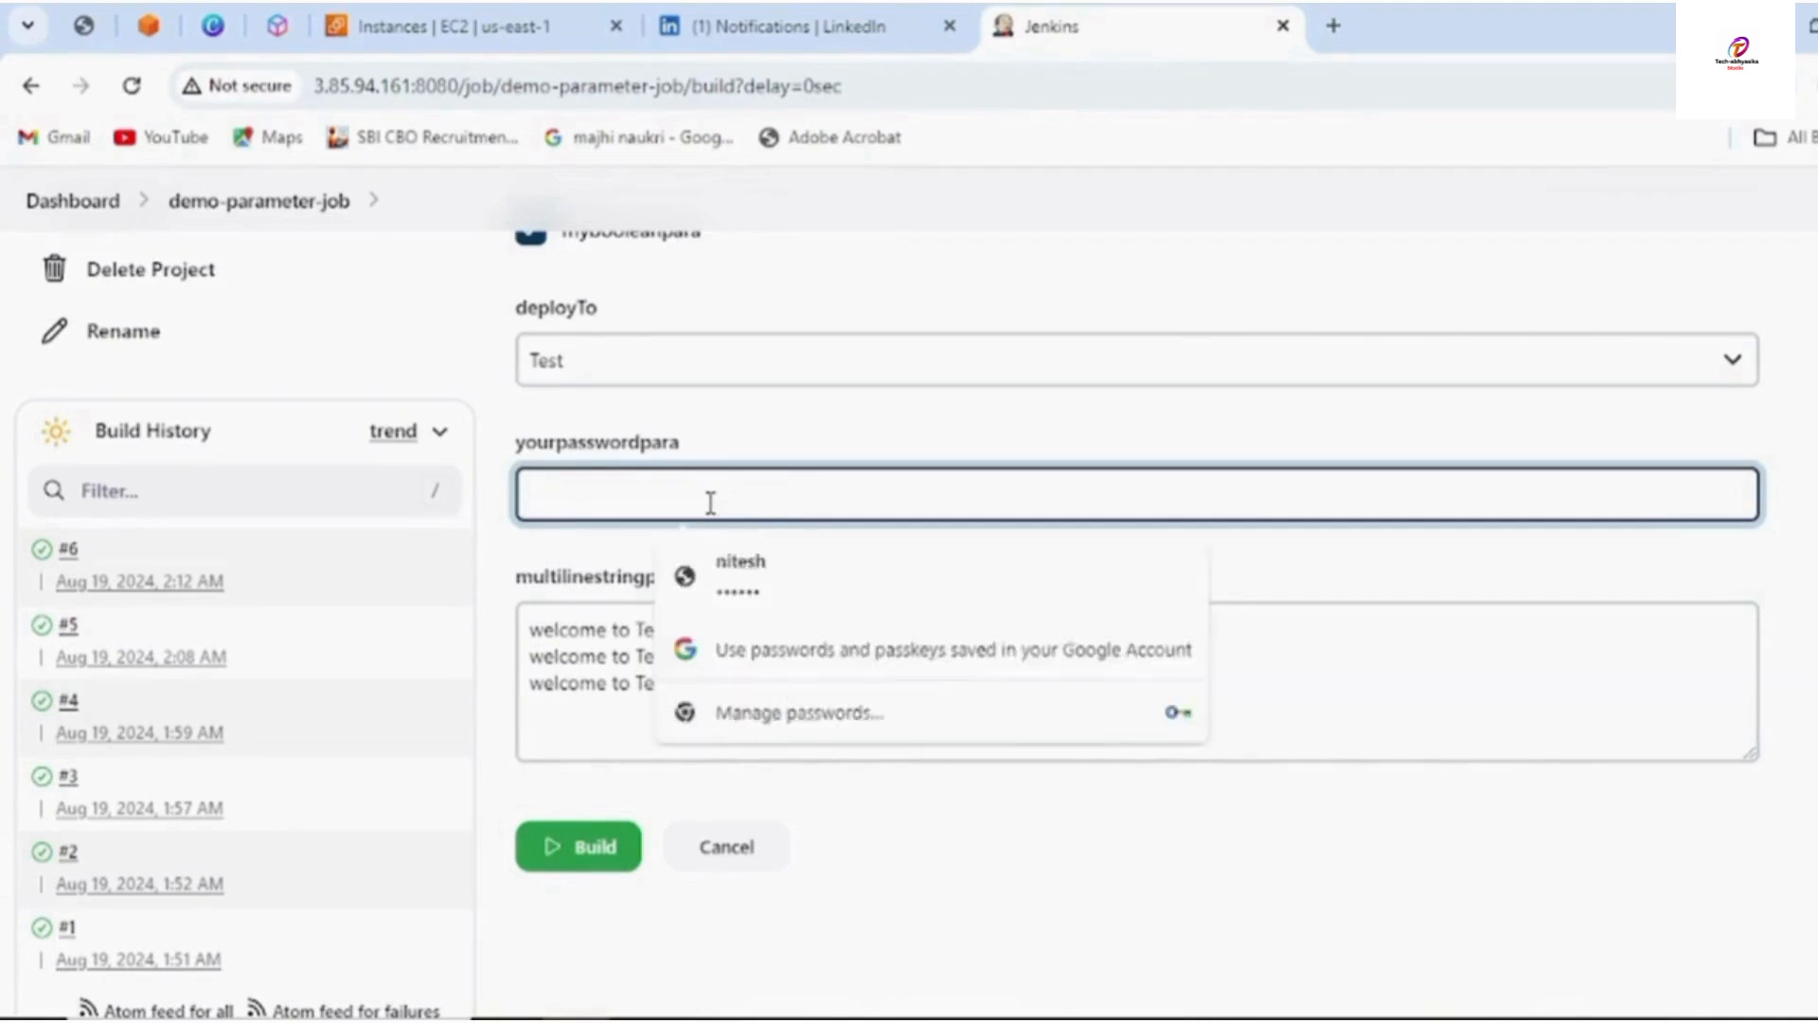
type("1234")
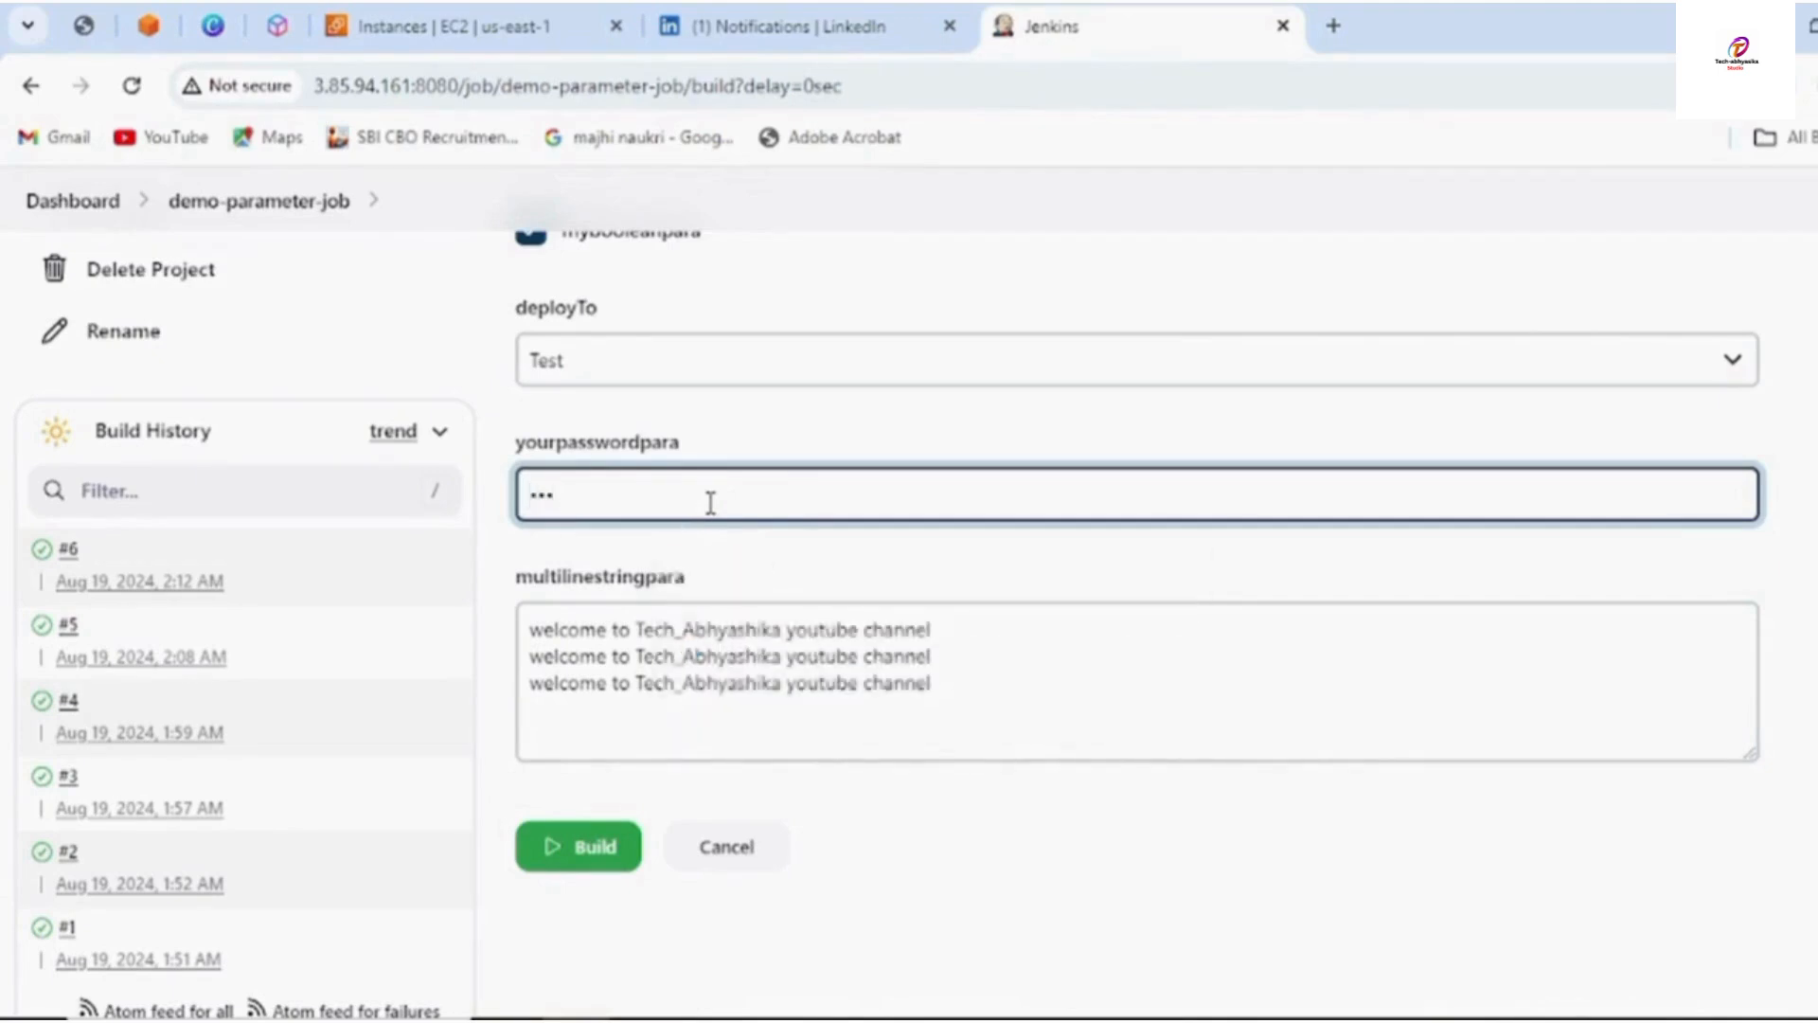
type("56")
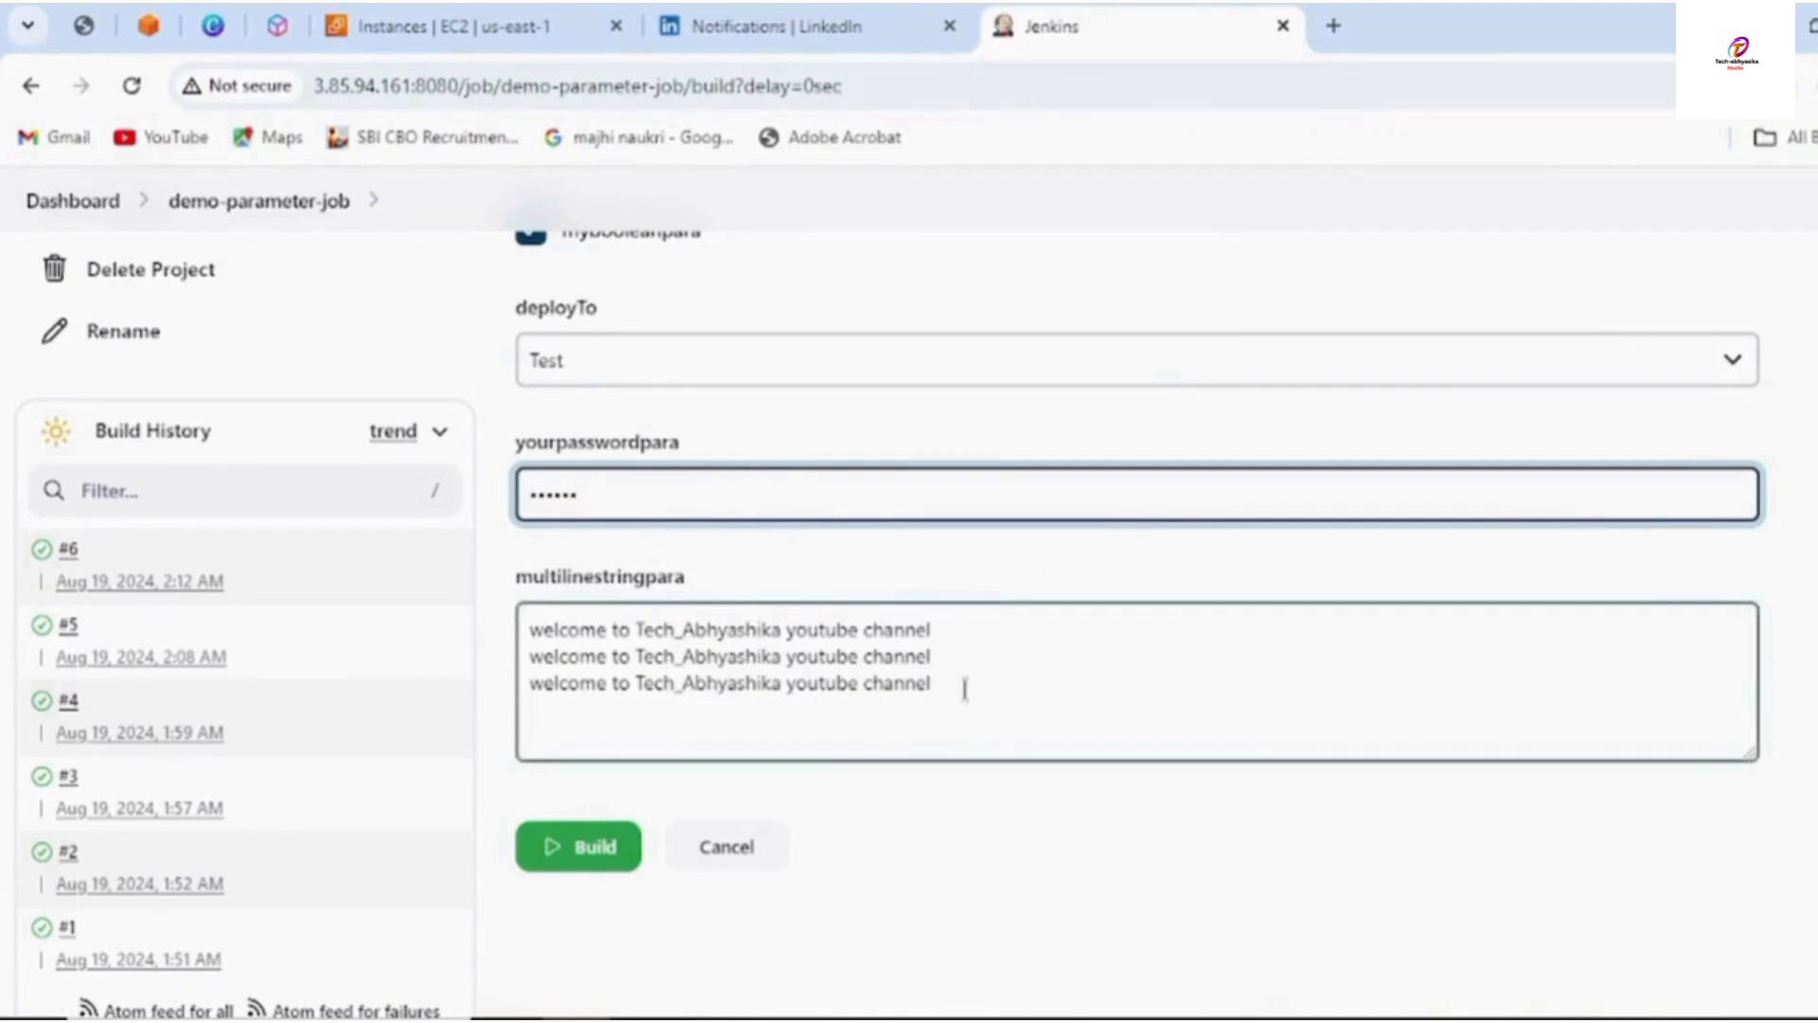
Start build #7 of demo-parameter-job using the entered parameter values
left_click(591, 846)
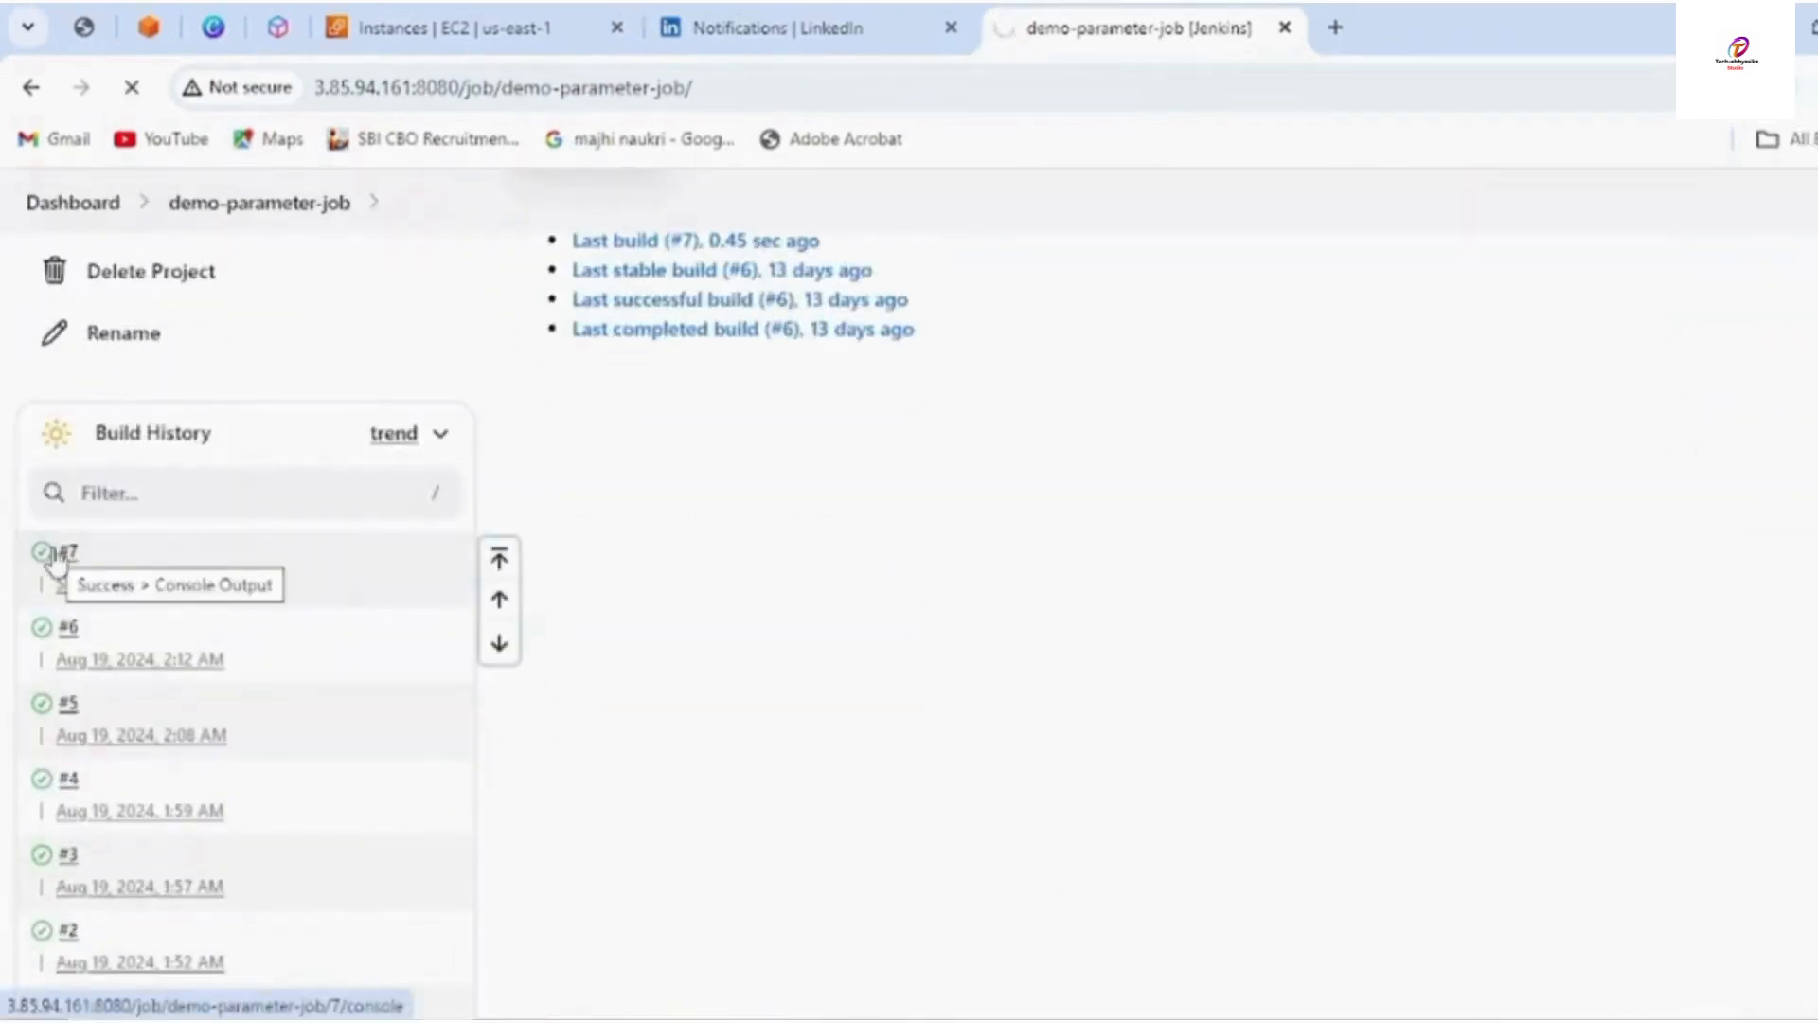
View build #7's console output down to the echoed parameters and Finished: SUCCESS
left_click(53, 557)
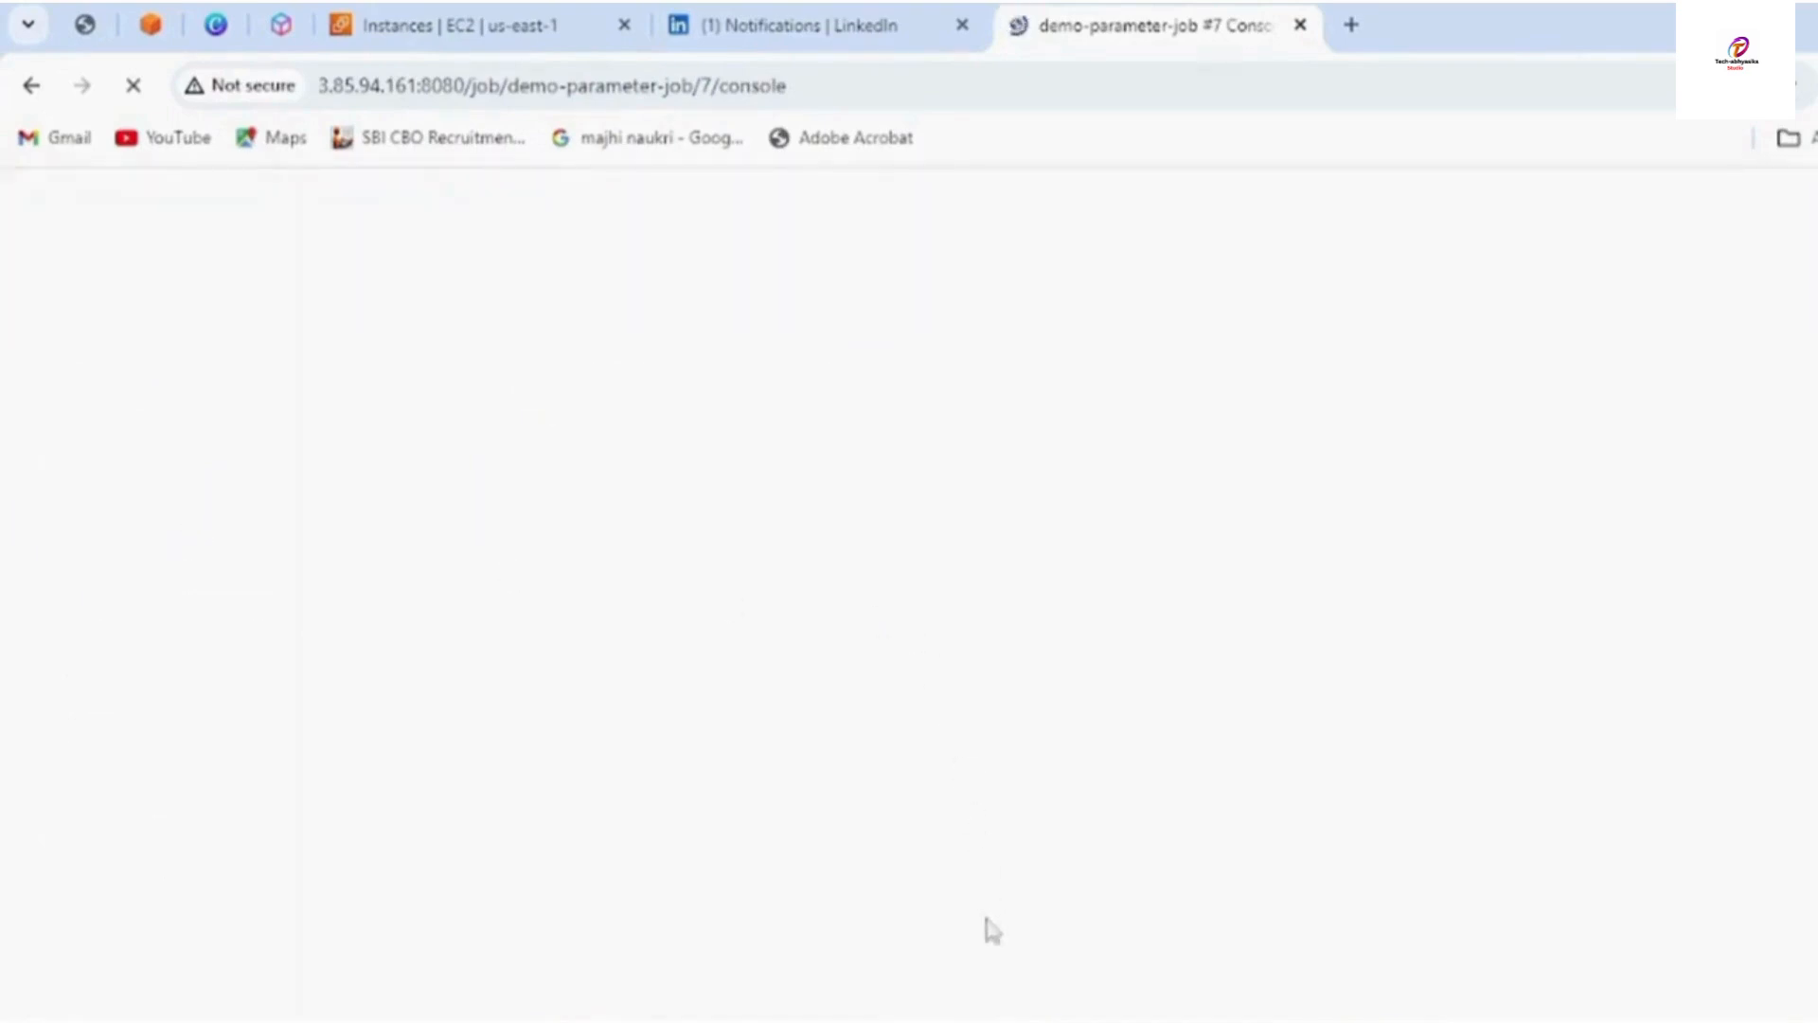
scroll(1043, 803, "down", 3)
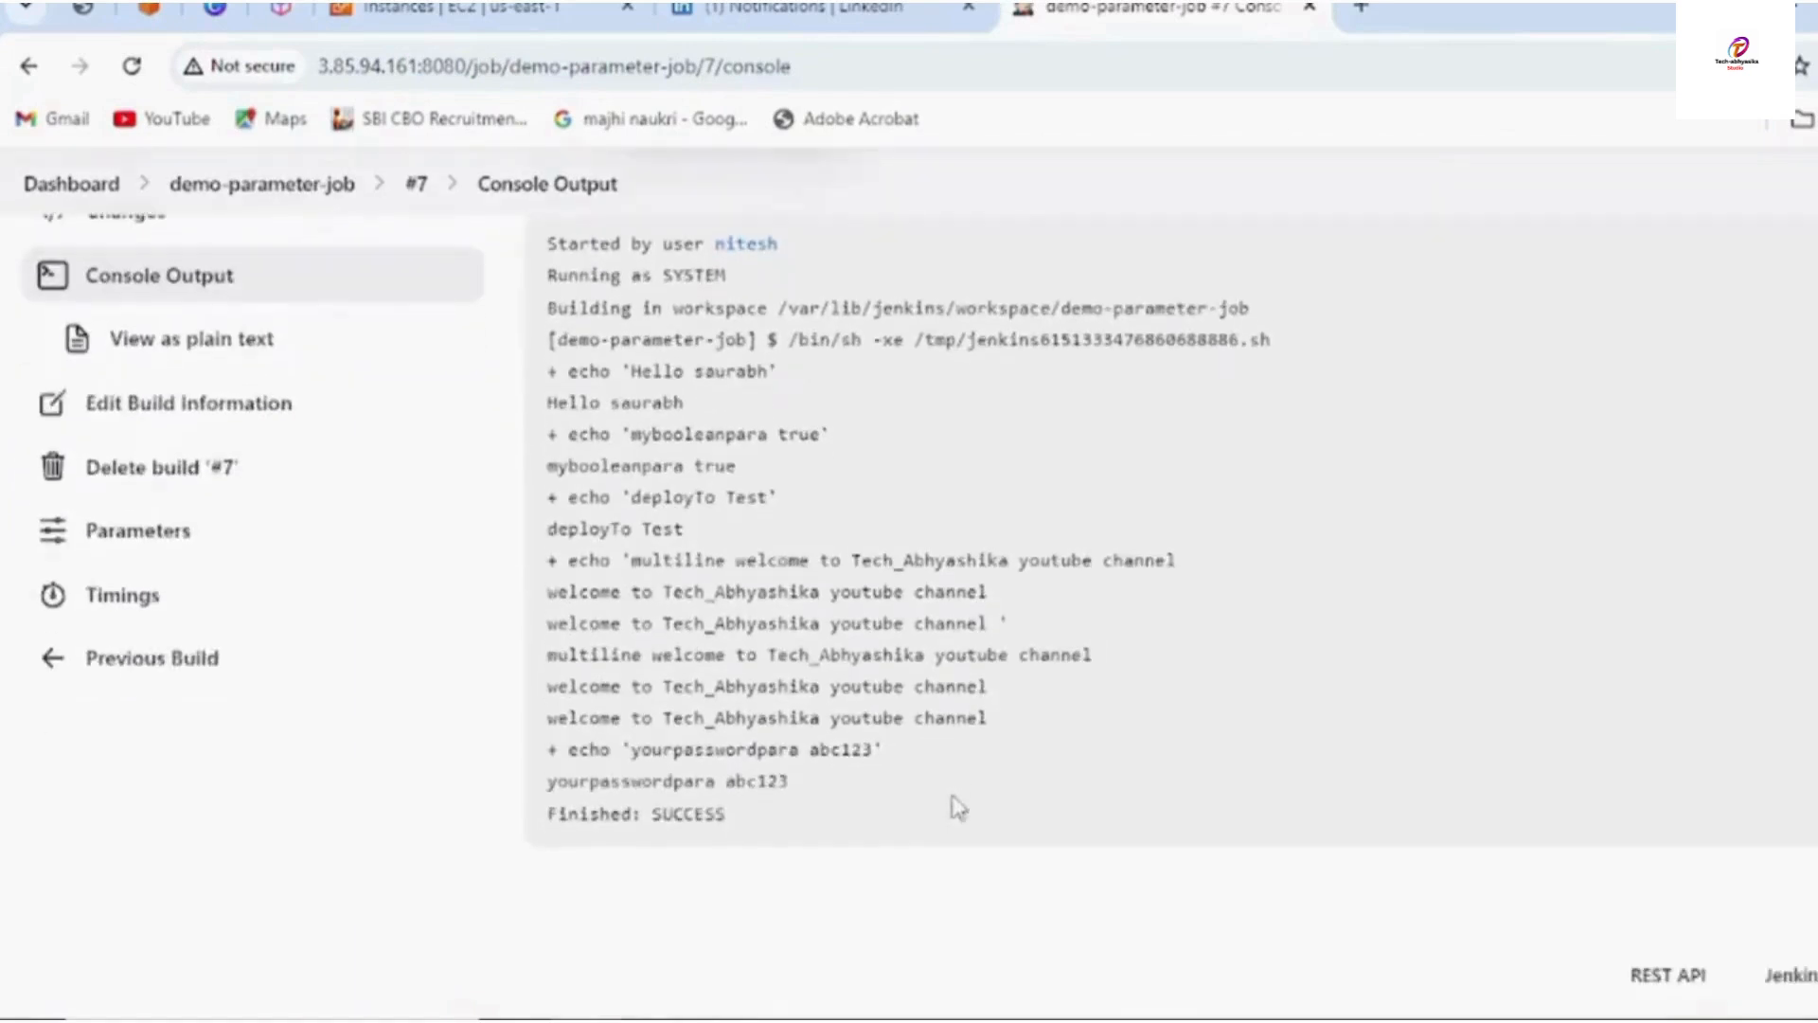